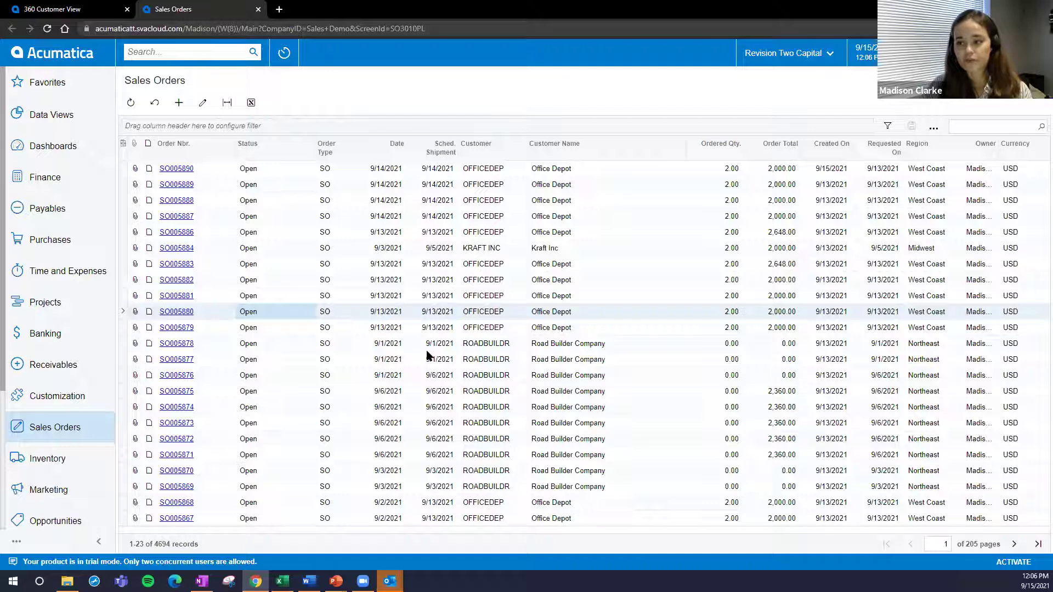
key(alt+Tab)
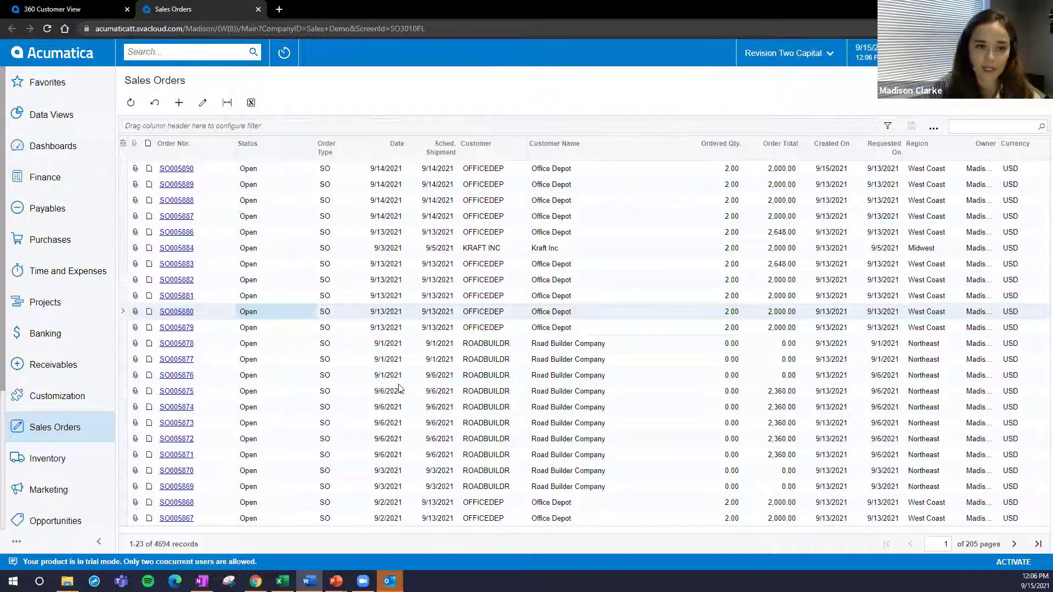
click(566, 378)
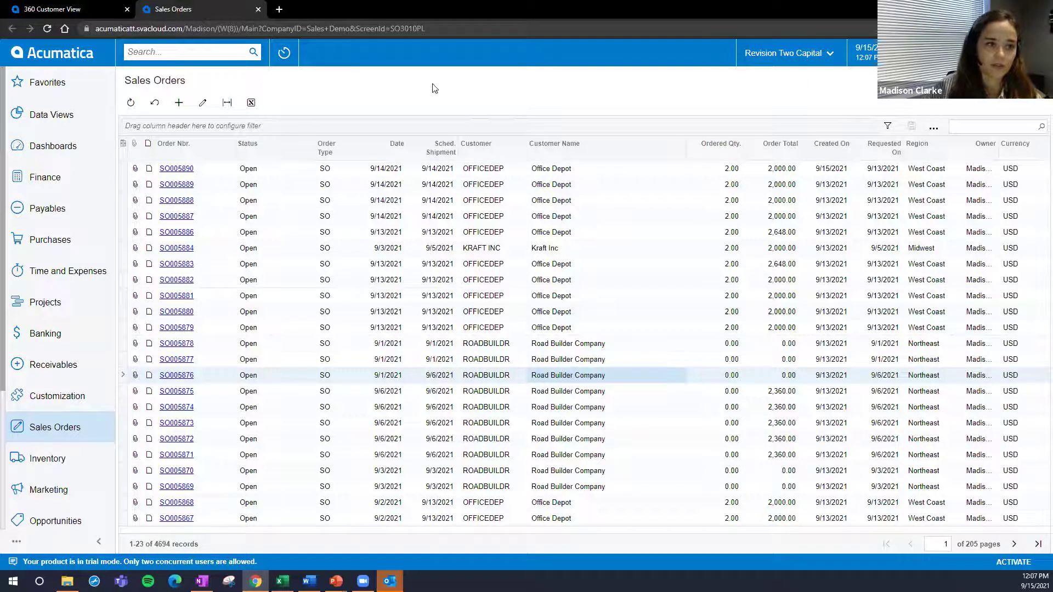
click(283, 280)
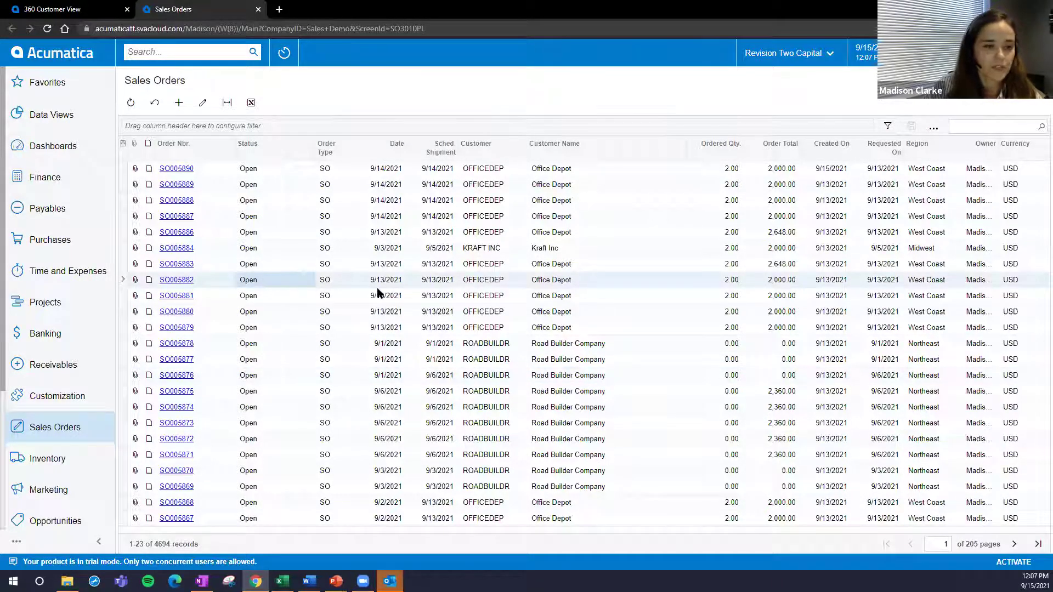
click(470, 282)
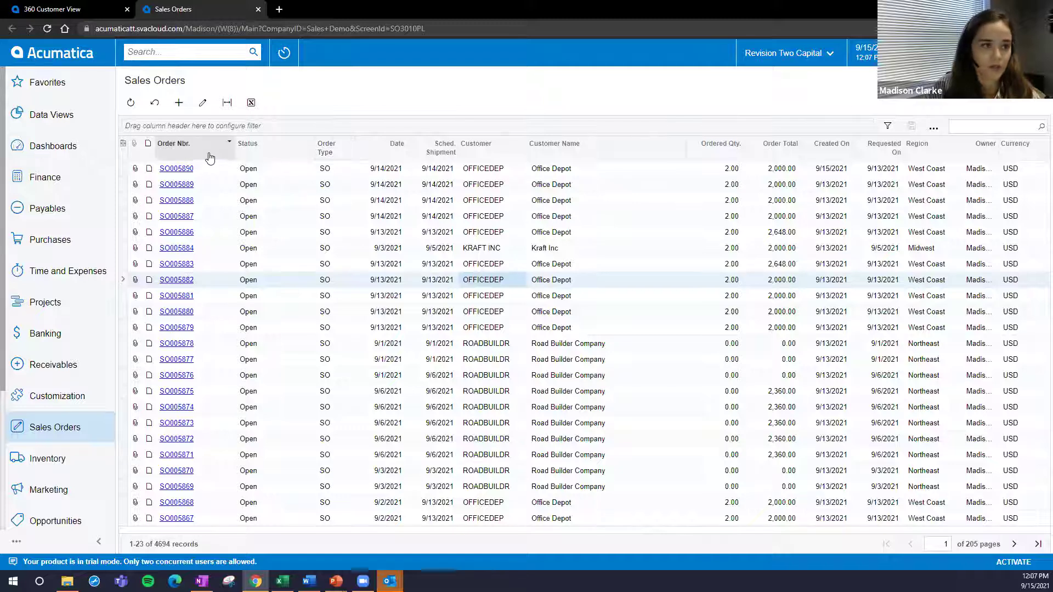
Step: Move the Order Nbr. column behind the Status column and back in front of it
drag(189, 156, 335, 150)
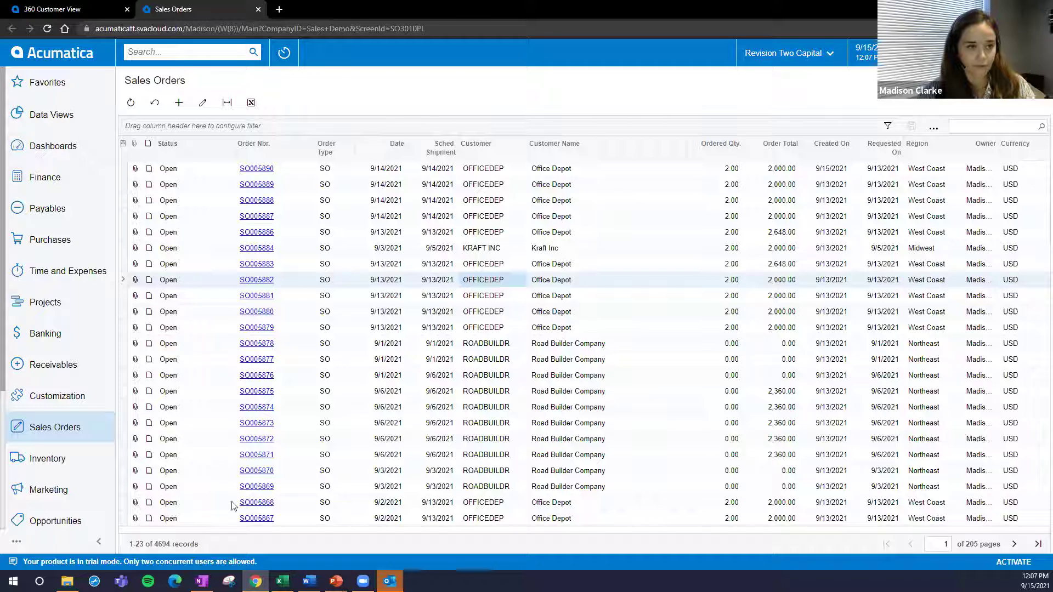
mouse_move(268, 151)
mouse_down()
mouse_move(275, 137)
mouse_move(669, 163)
mouse_move(642, 150)
mouse_move(299, 154)
mouse_move(911, 165)
mouse_move(749, 151)
mouse_move(137, 153)
mouse_move(760, 156)
mouse_move(156, 154)
mouse_up()
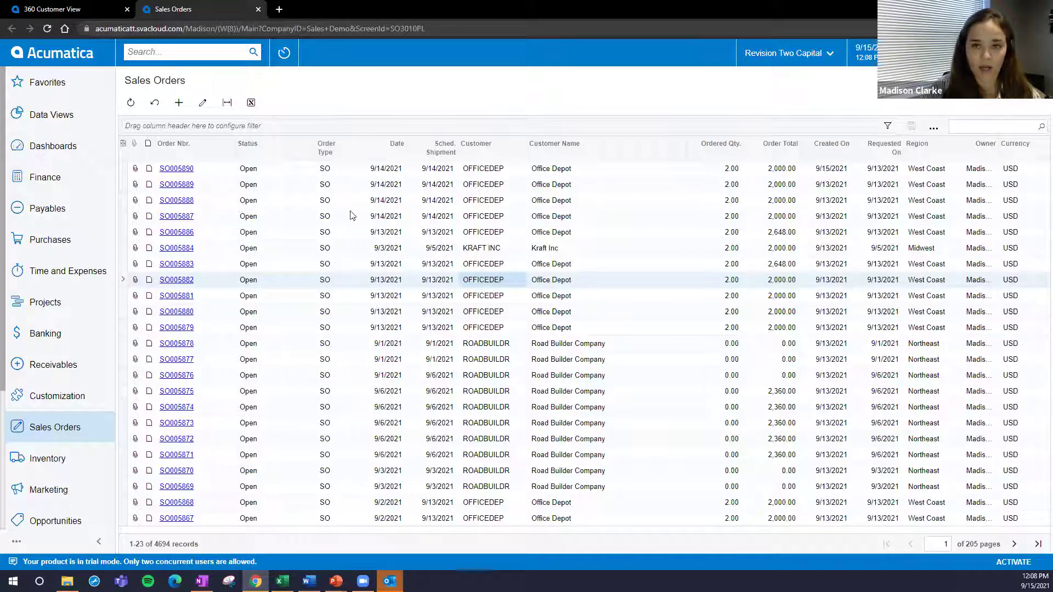
Step: Remove the Currency column from the sales orders list and fit the remaining columns to the screen
click(121, 145)
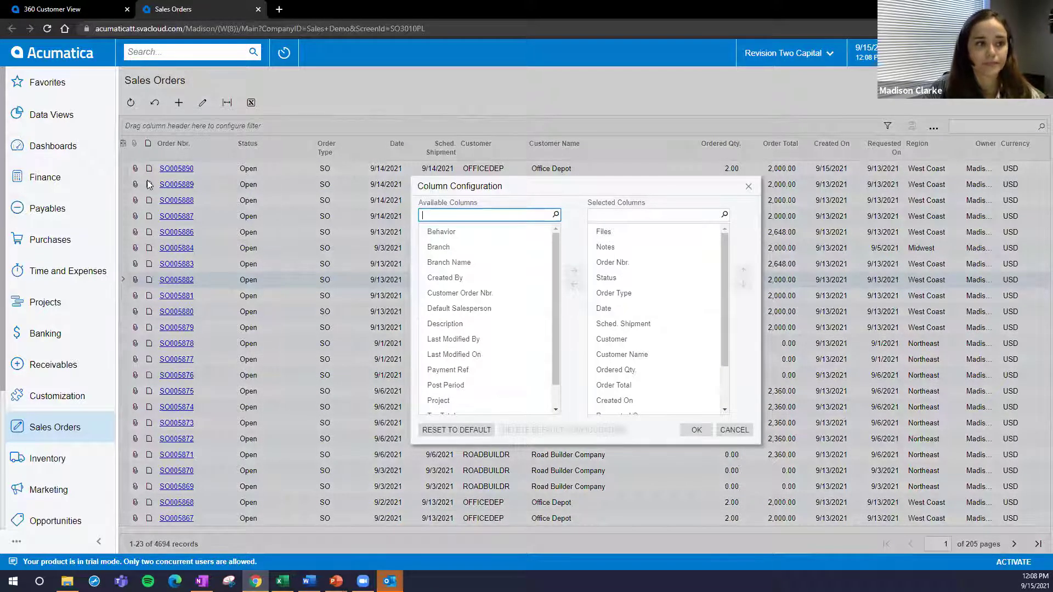
click(626, 339)
click(640, 264)
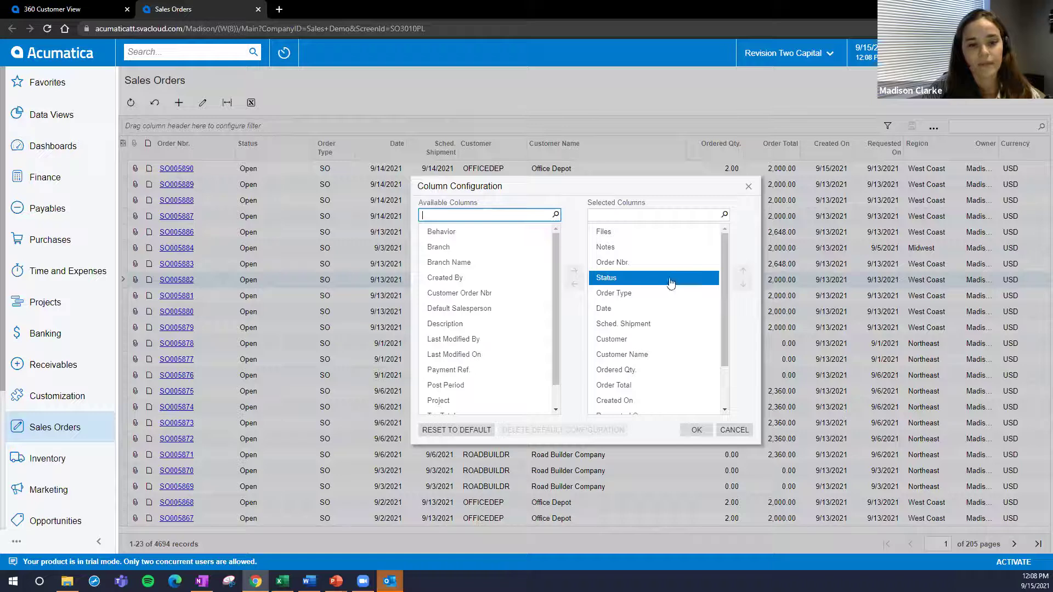
scroll(698, 299, down, 2)
click(666, 410)
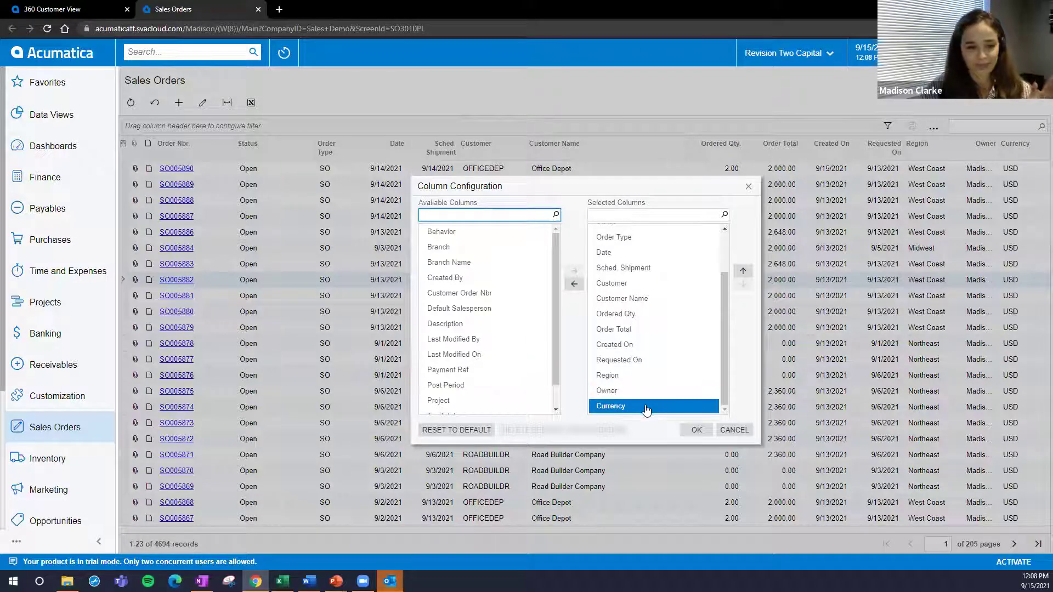
click(574, 283)
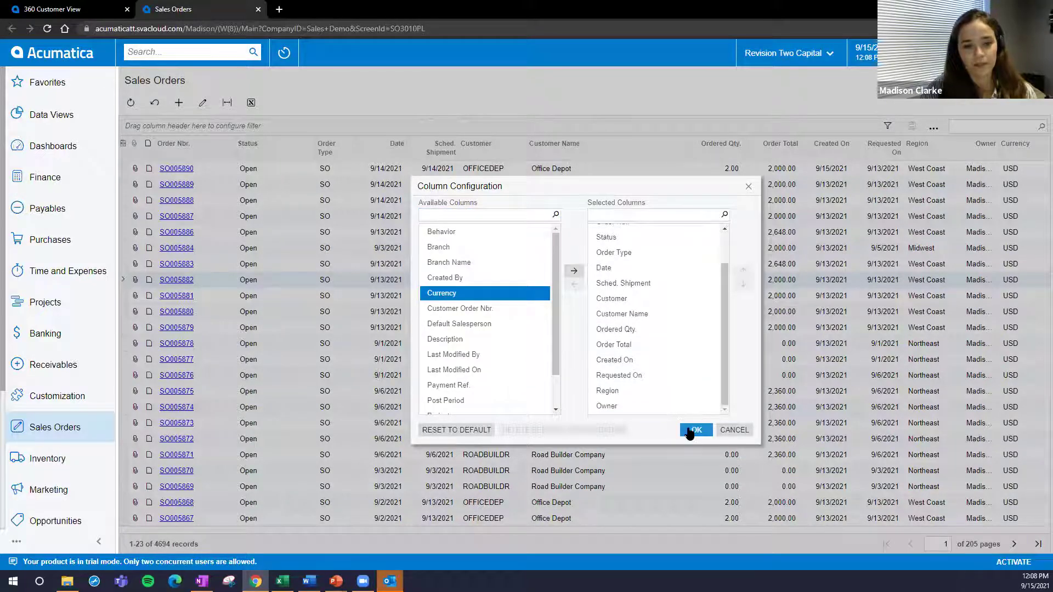
click(695, 432)
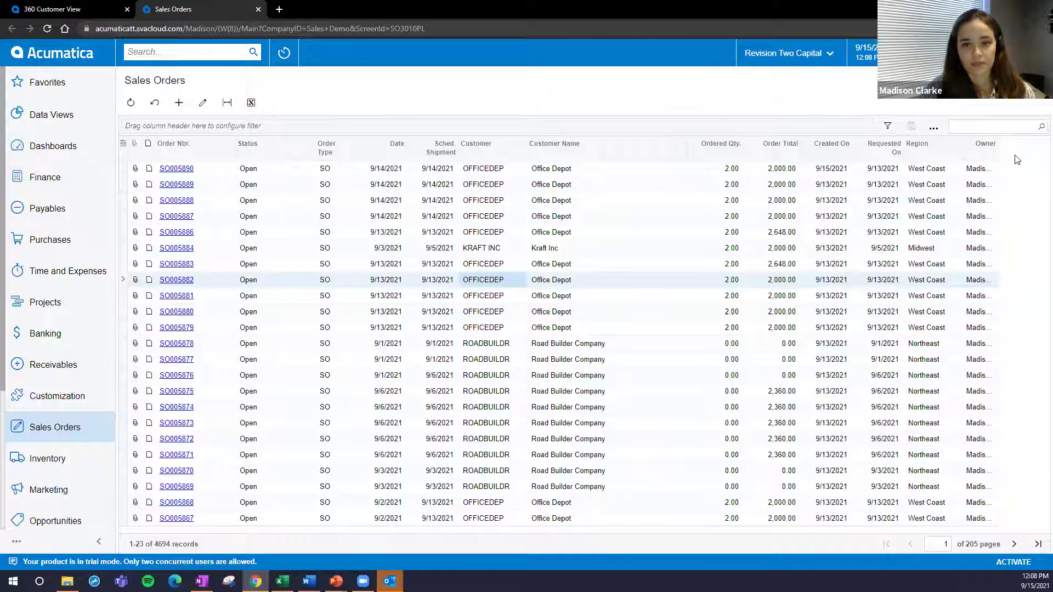
click(227, 104)
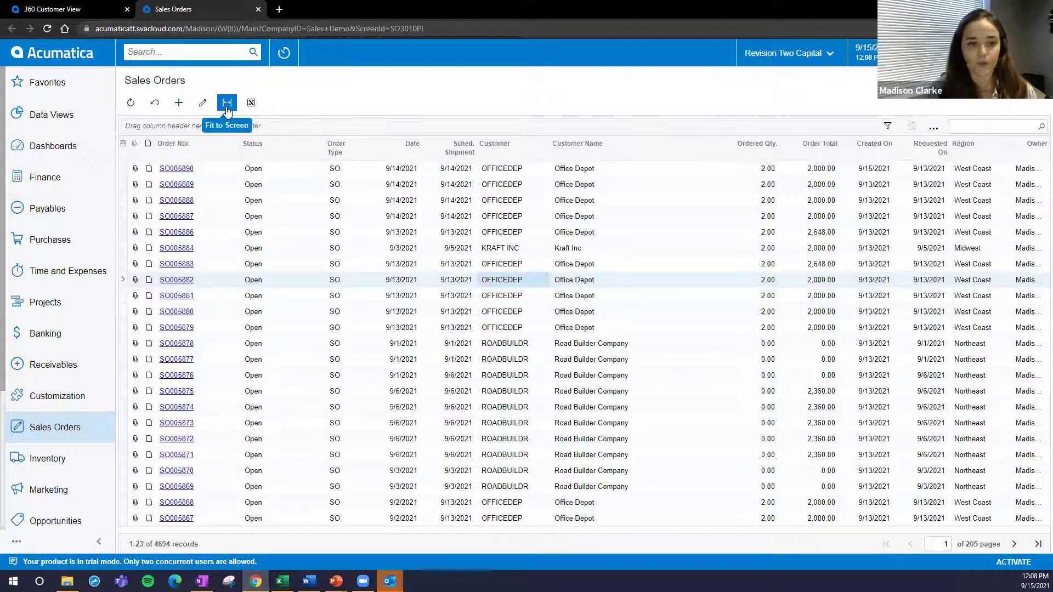
Step: Add the Description column to the sales orders list after the Owner column
click(124, 144)
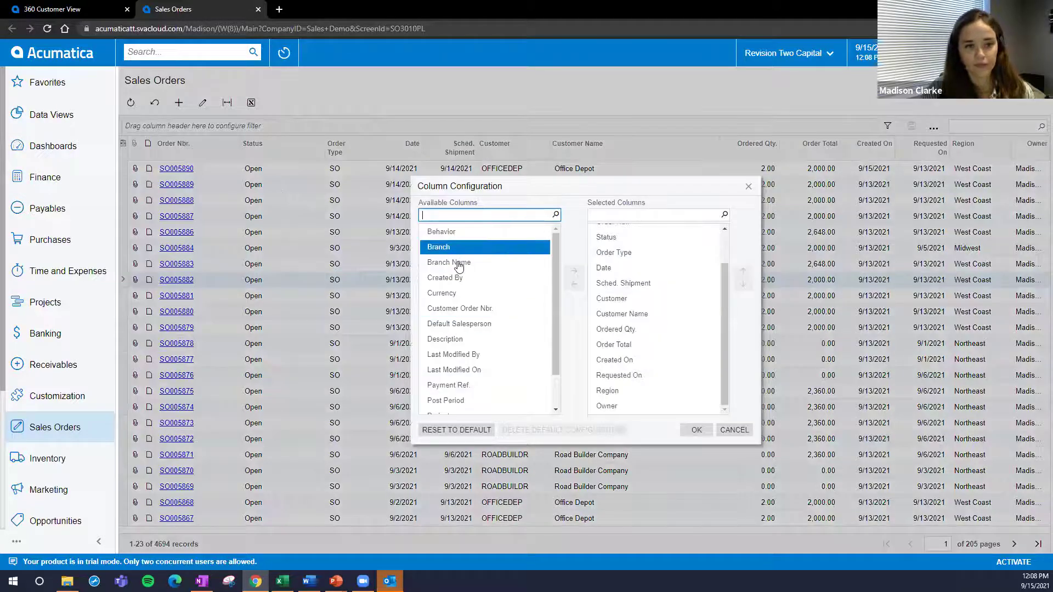
click(460, 294)
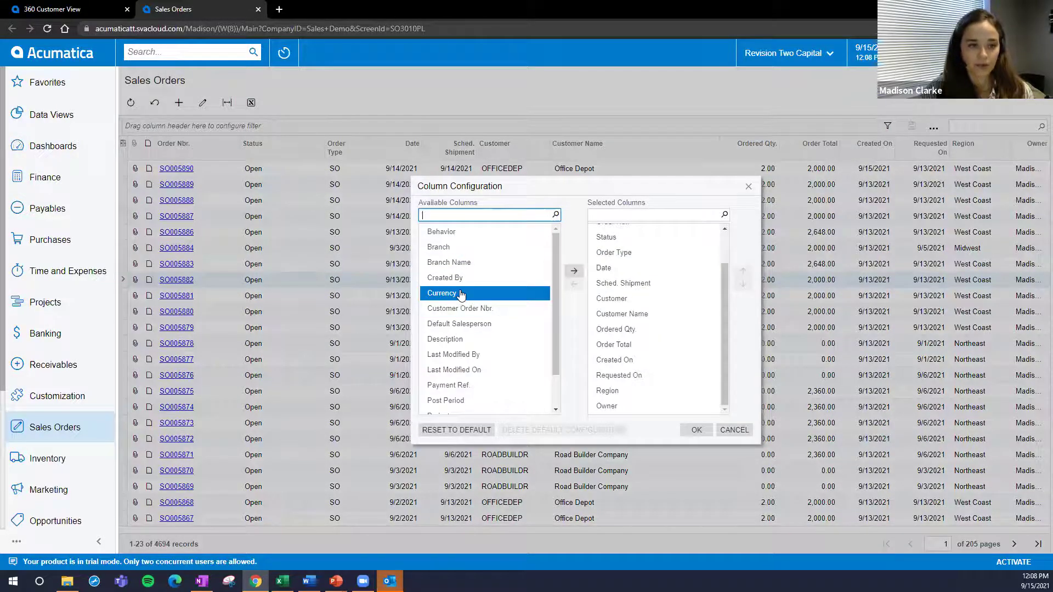
scroll(461, 285, down, 1)
ctrl+click(464, 301)
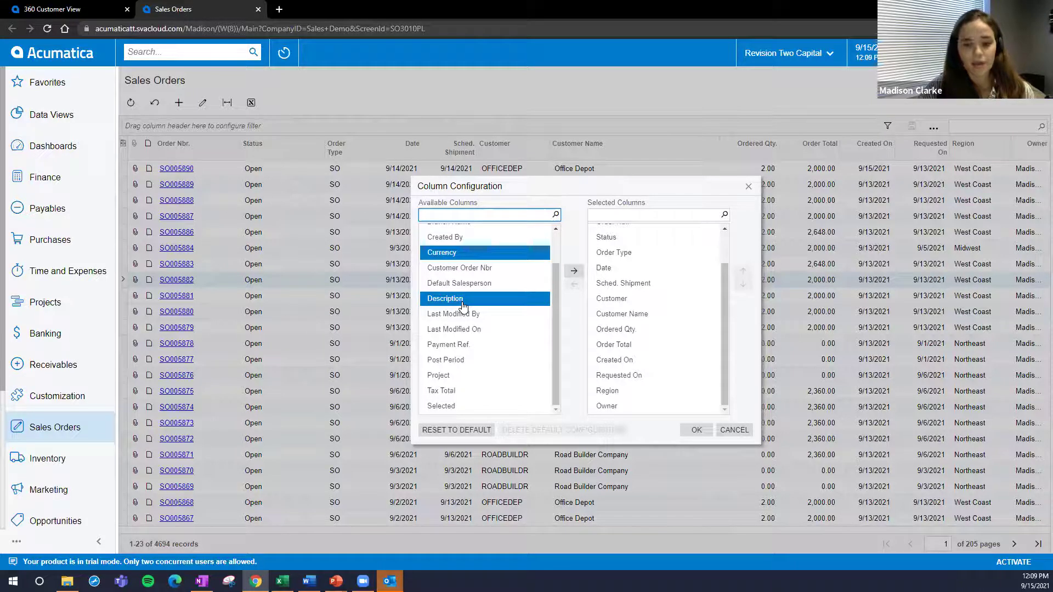
click(483, 329)
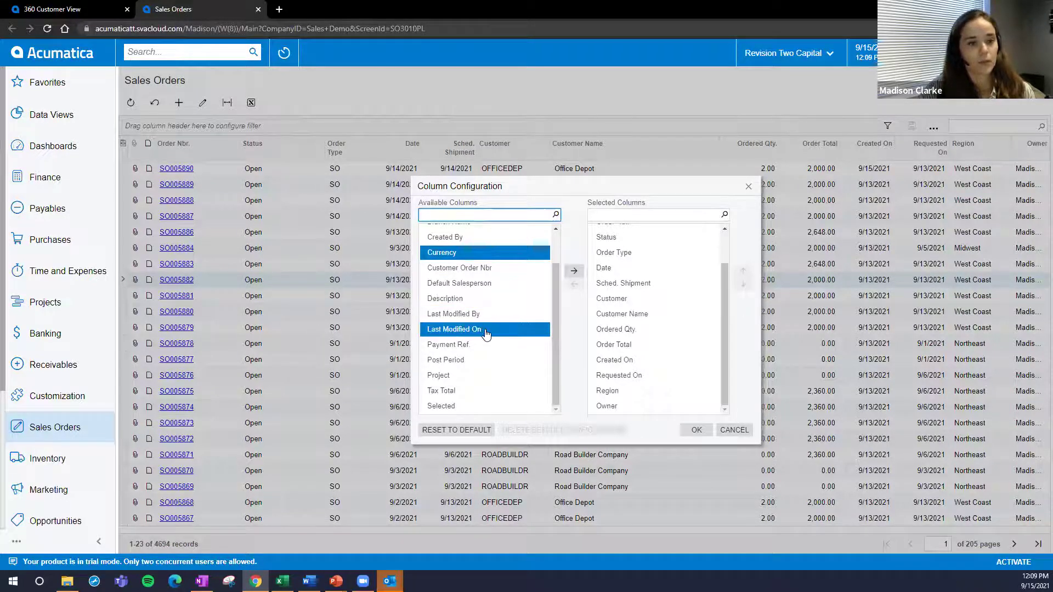
click(470, 301)
click(480, 303)
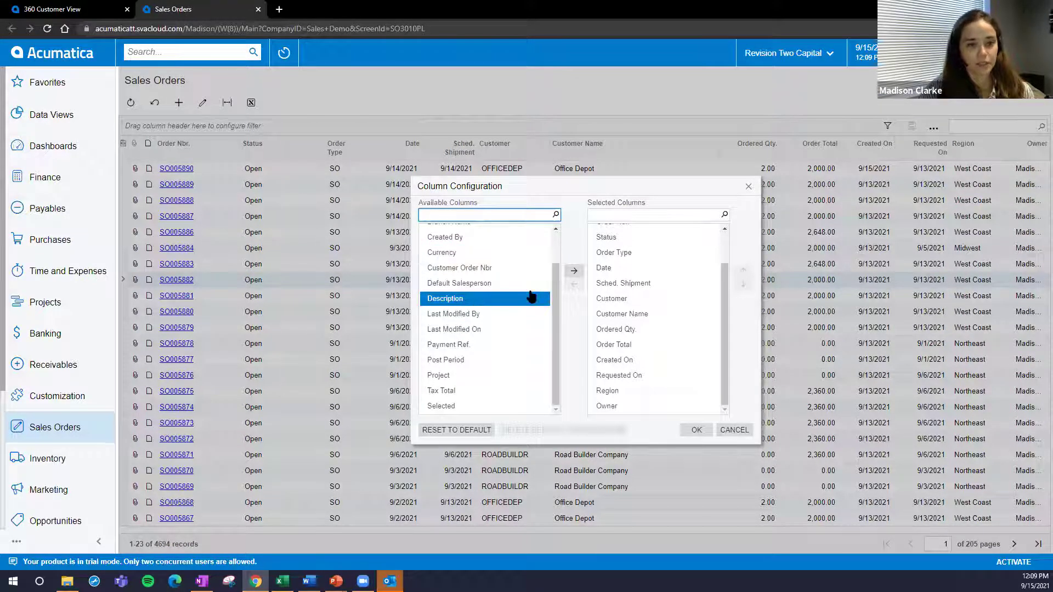
click(575, 271)
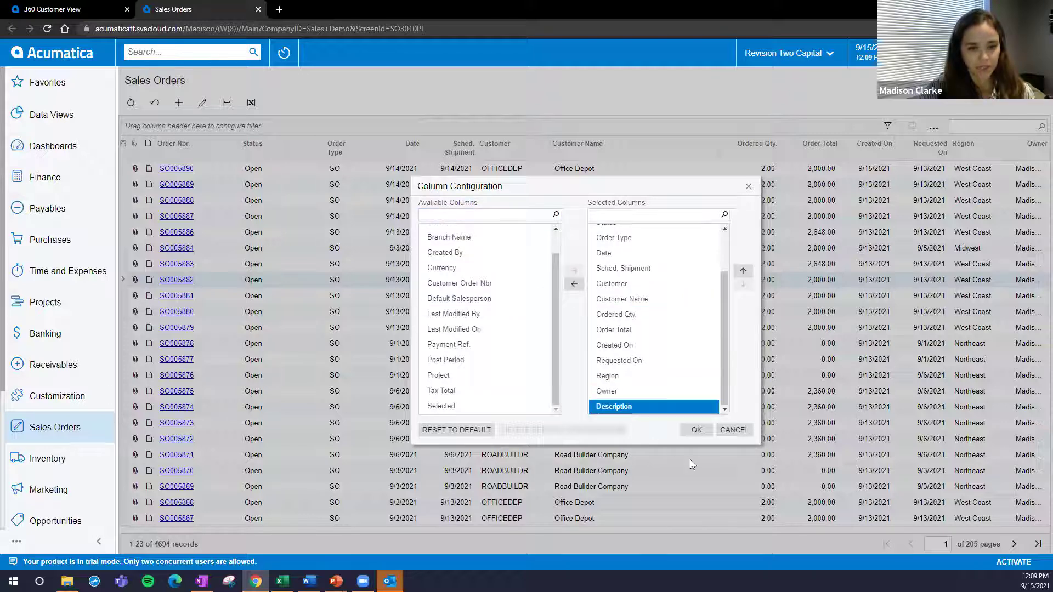
click(697, 430)
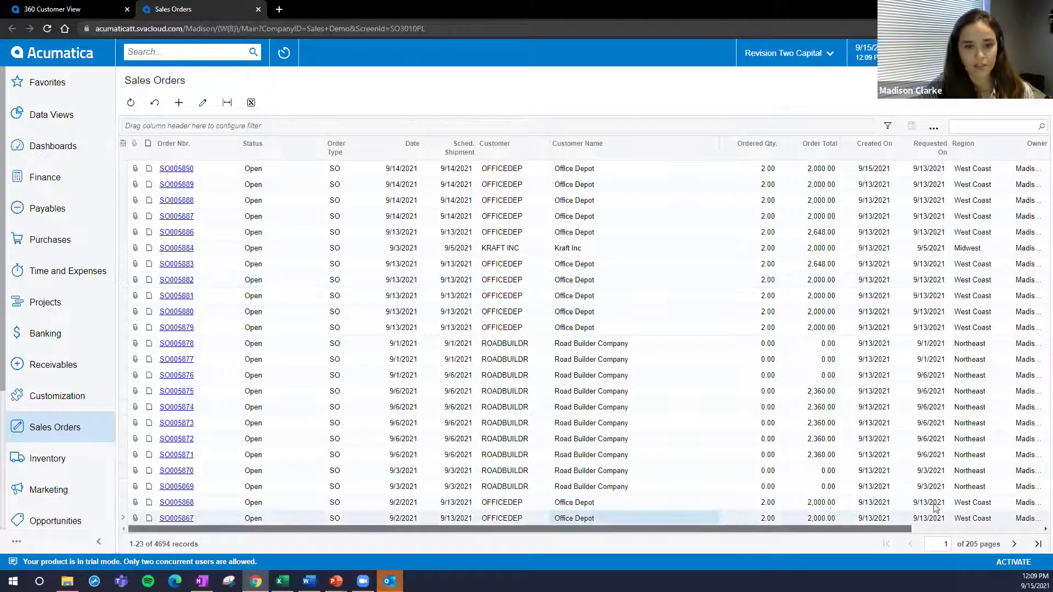
drag(582, 529, 714, 529)
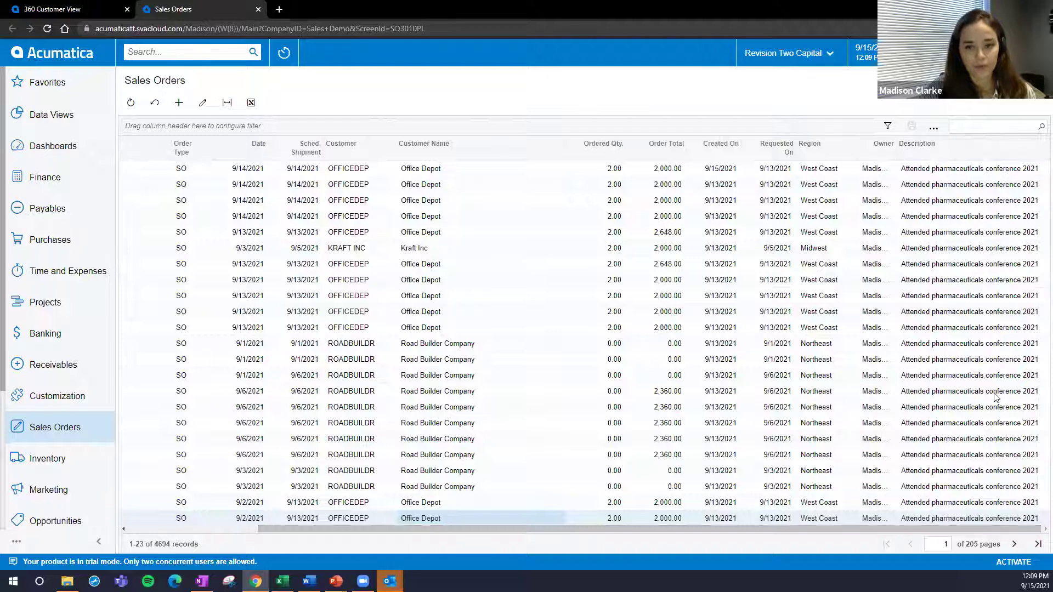
drag(873, 529, 744, 529)
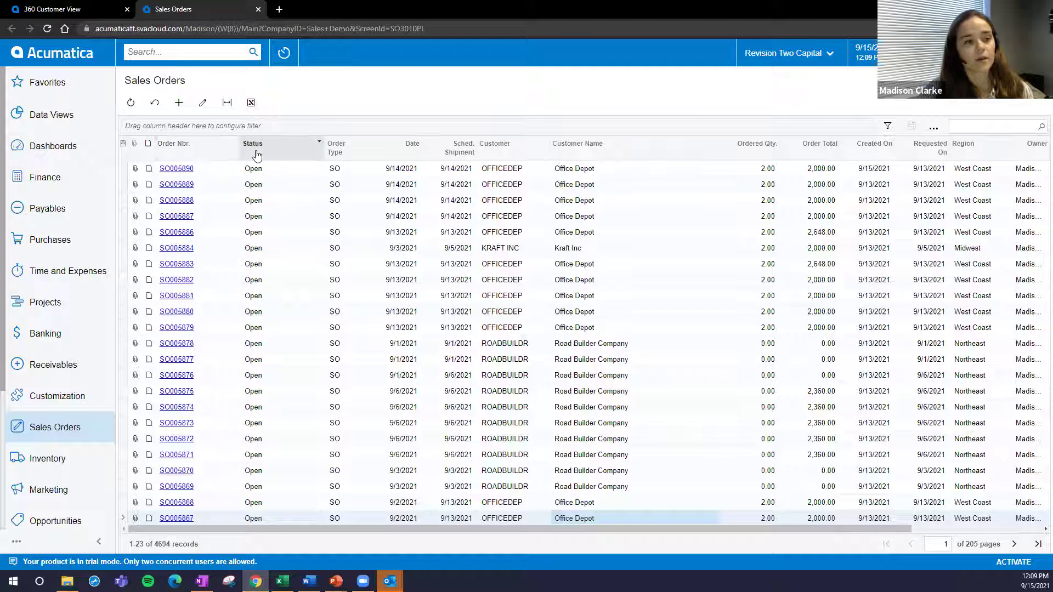
Step: Examine the sorting and filter options of the Status column without applying any
click(314, 153)
click(292, 153)
click(342, 155)
click(313, 146)
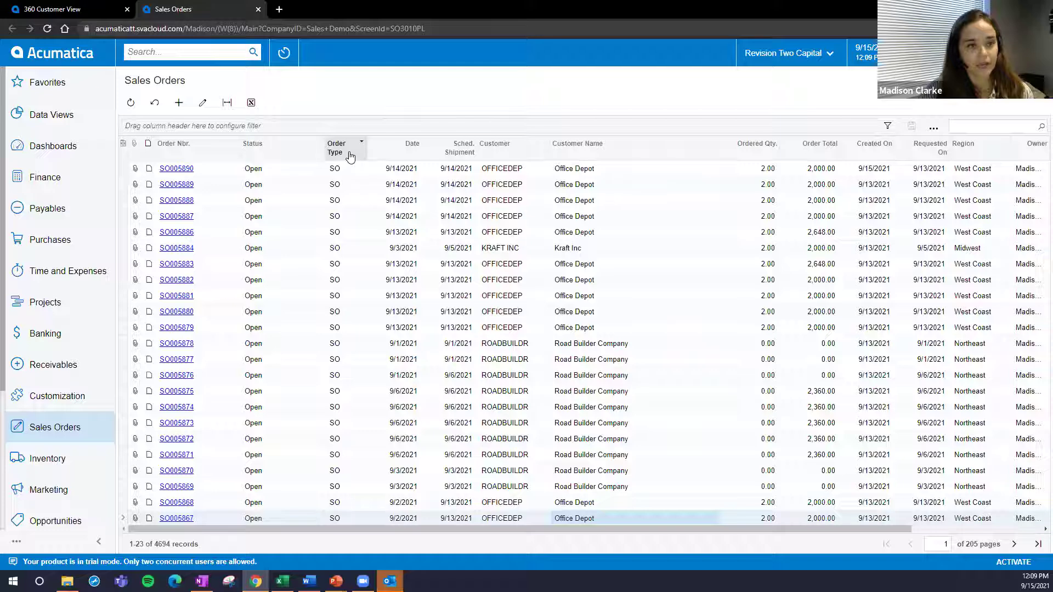
click(269, 155)
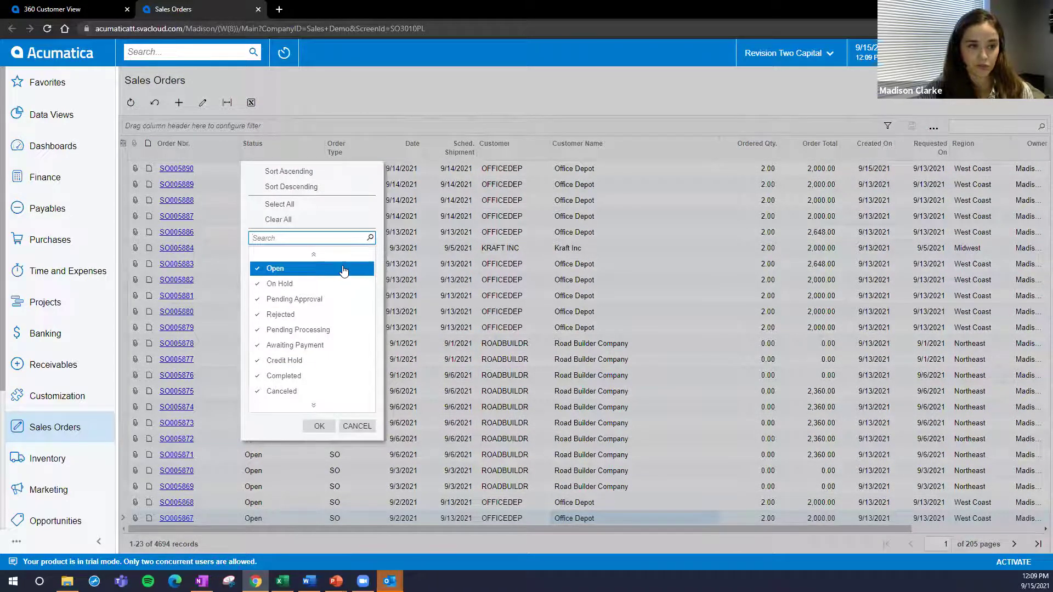
click(357, 426)
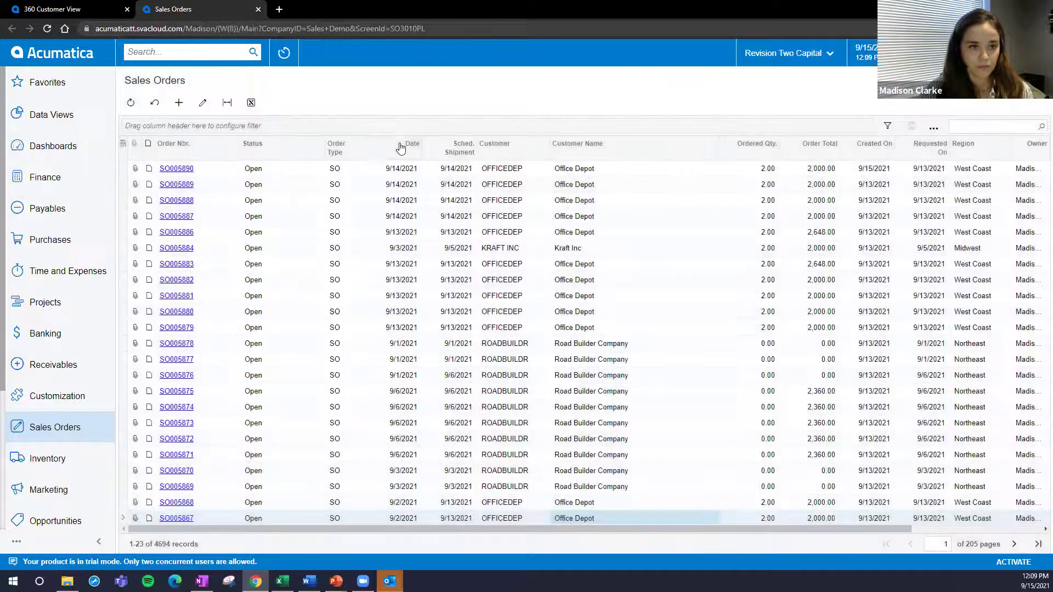
Step: Examine the filter conditions and range fields of the Date and Order Total columns without applying a filter
click(407, 147)
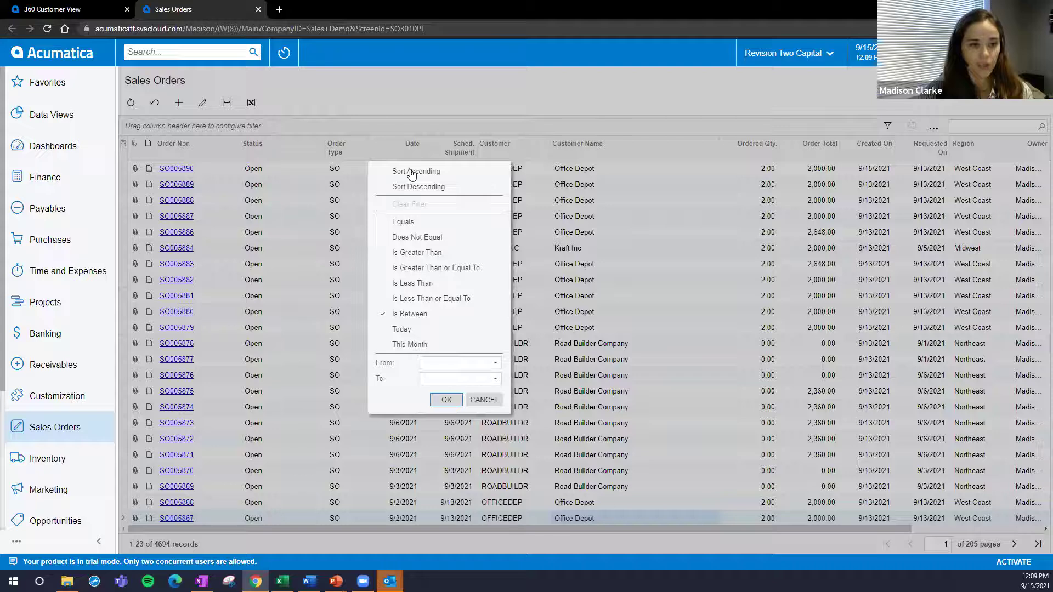
click(496, 366)
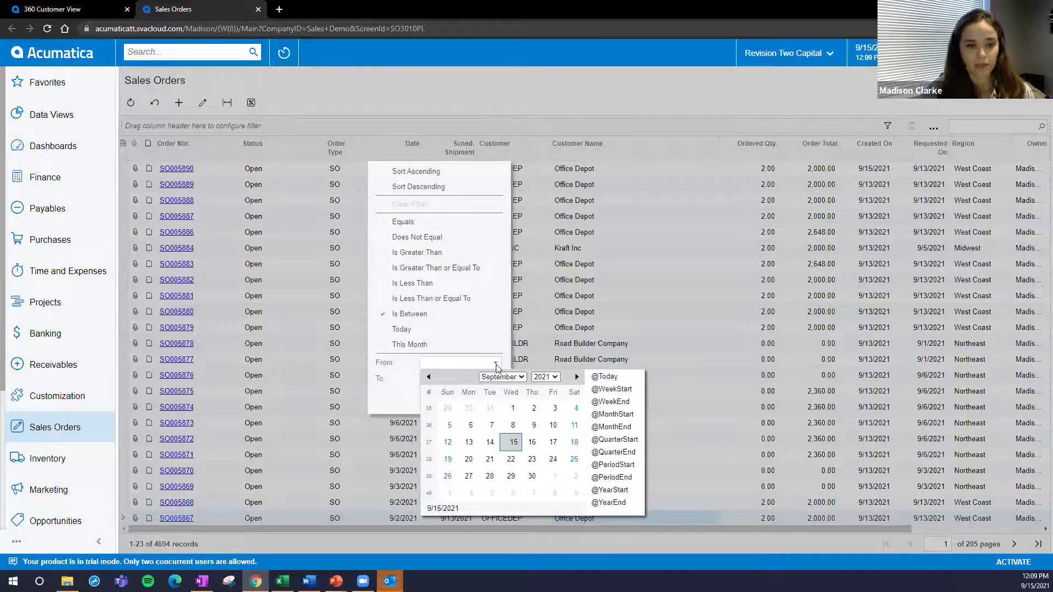
click(496, 366)
click(624, 336)
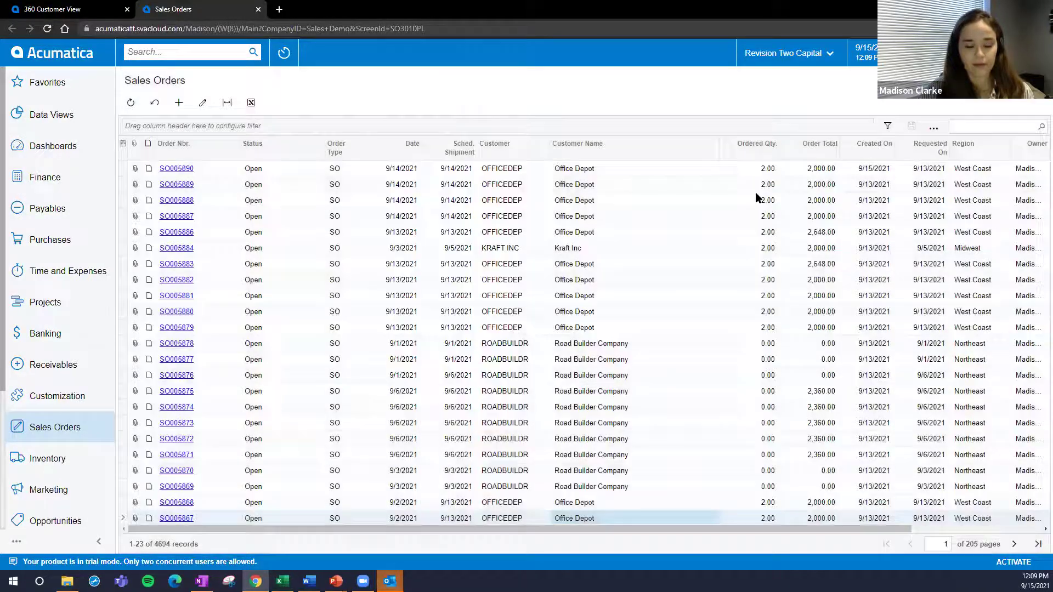
click(827, 145)
click(874, 333)
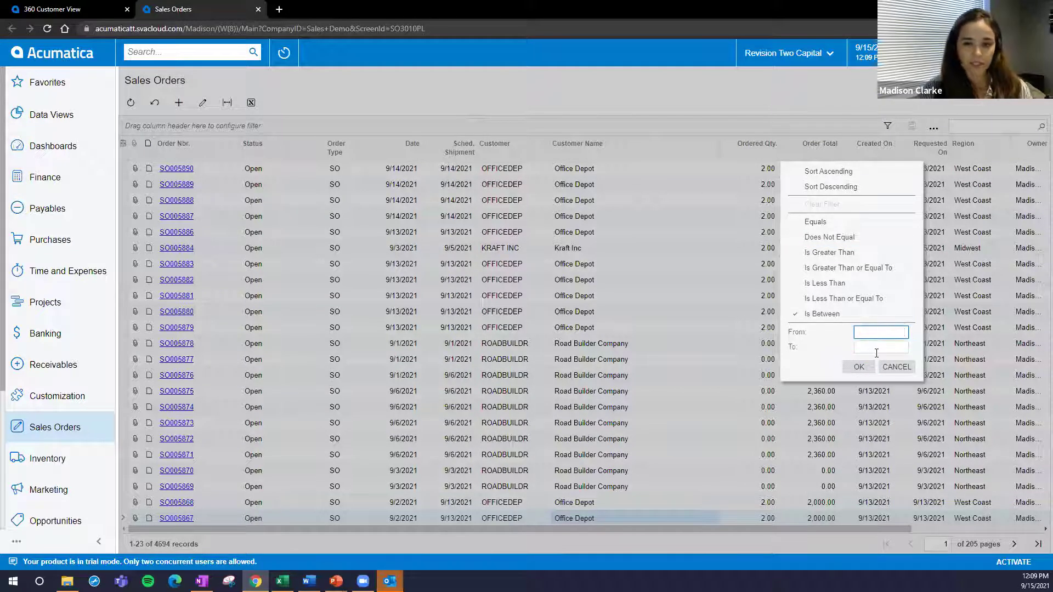
click(894, 368)
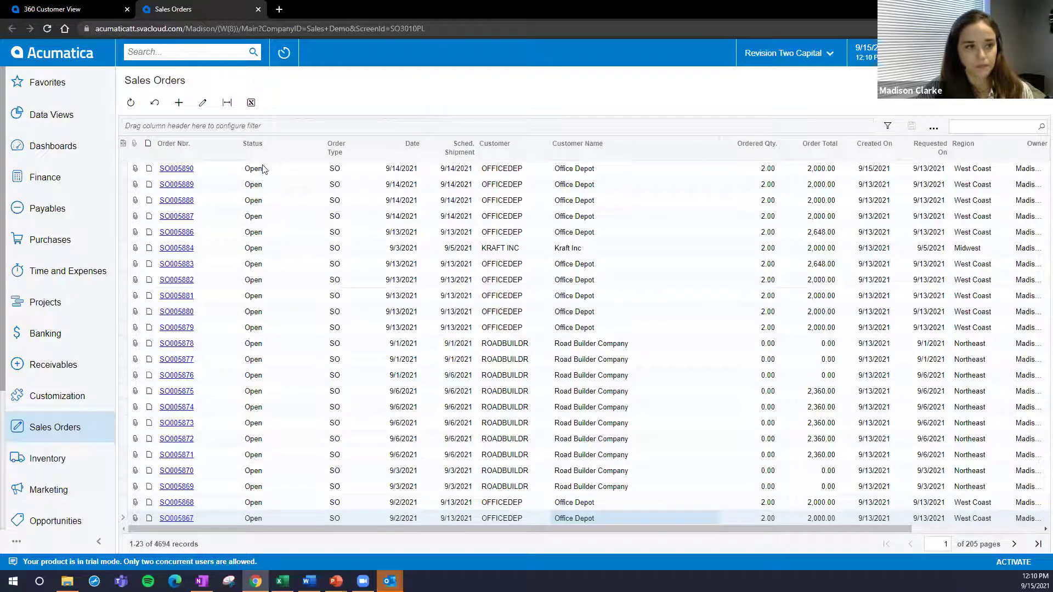
Step: Filter the sales orders list by Status so that only Open is selected
click(277, 153)
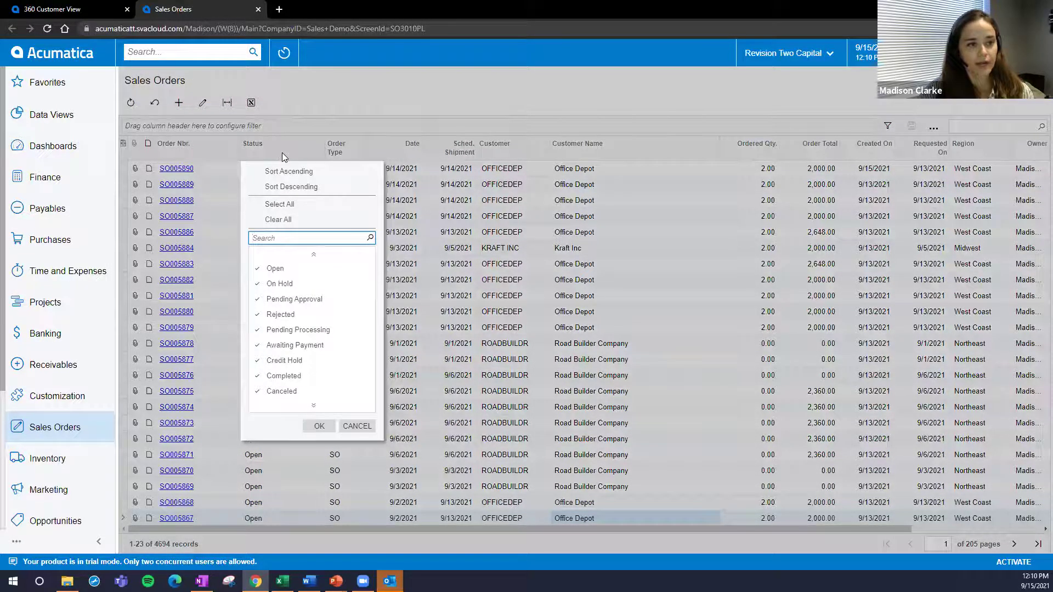
click(282, 221)
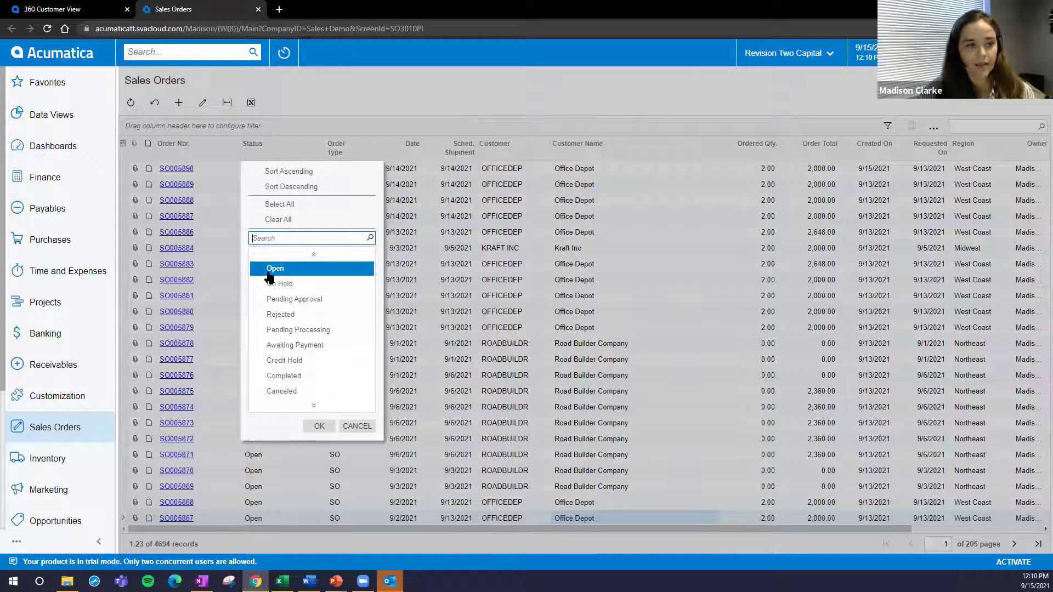
click(297, 271)
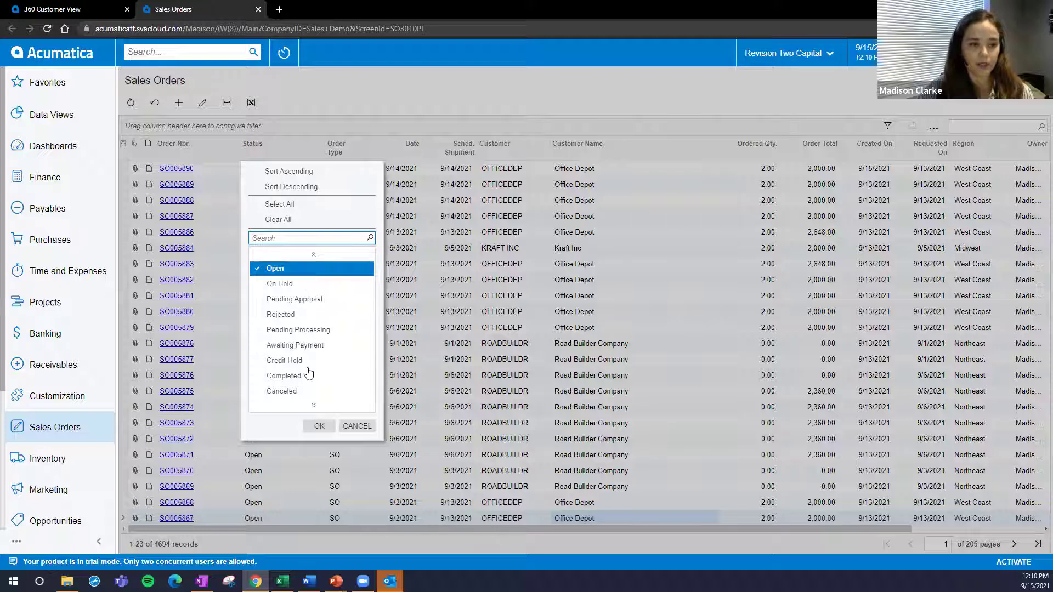
click(319, 426)
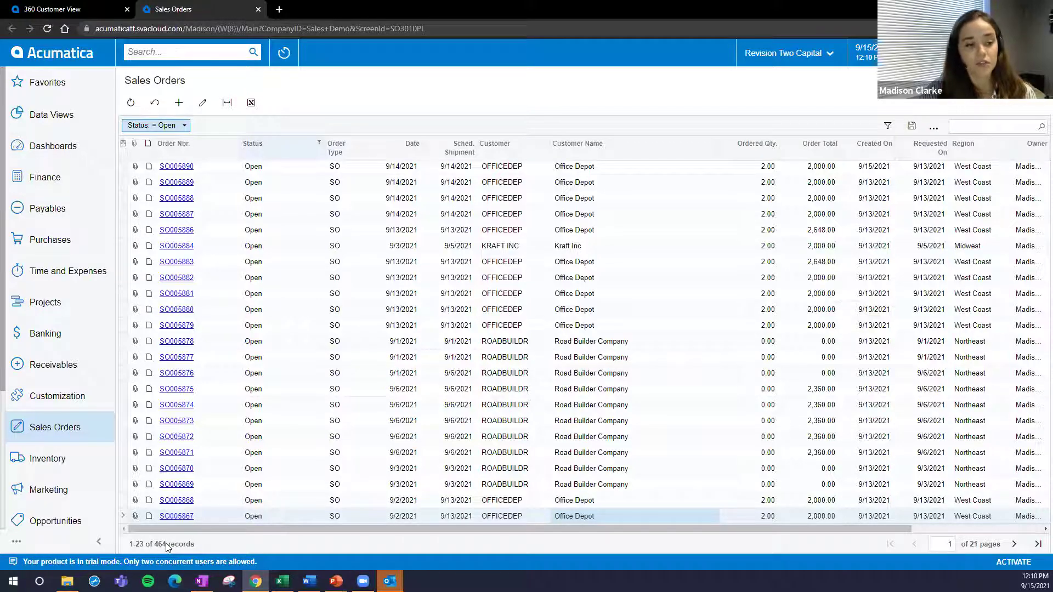
Step: Set the Date column's Is Between filter to range from 9/1/2021 to 9/30/2021
click(404, 149)
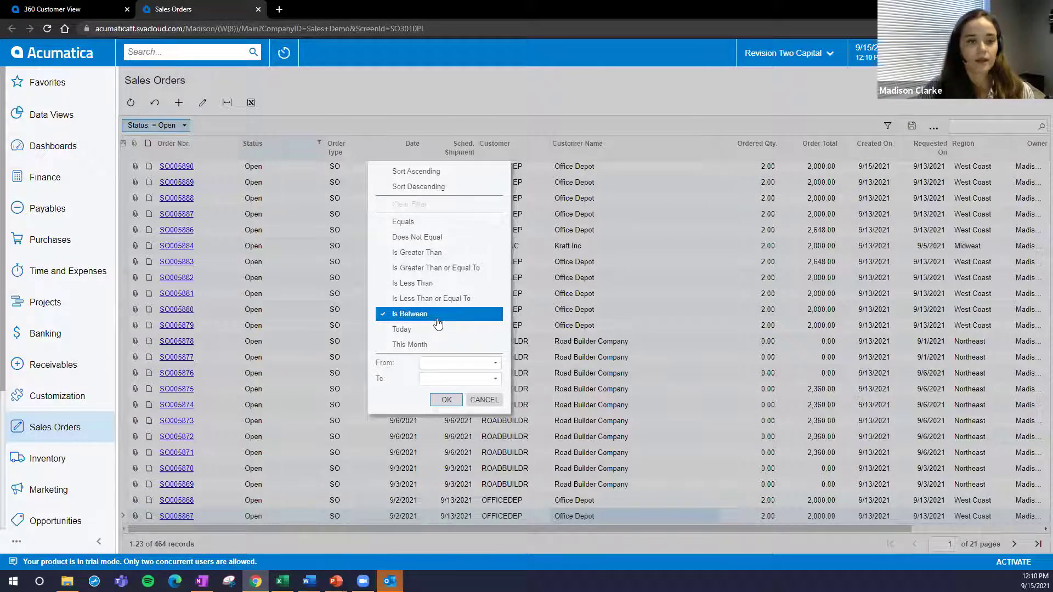
click(437, 363)
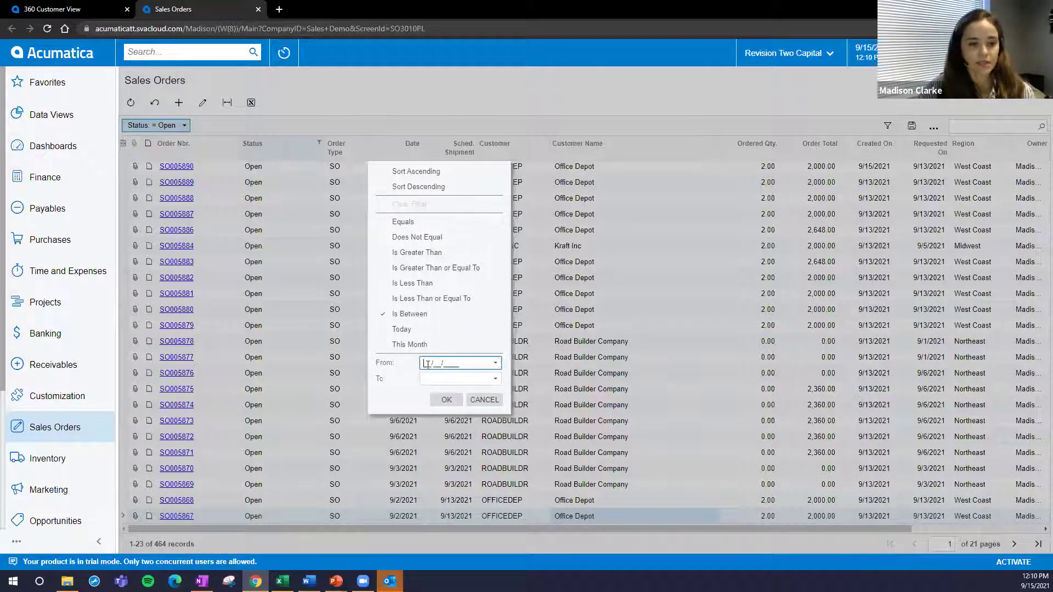
click(496, 363)
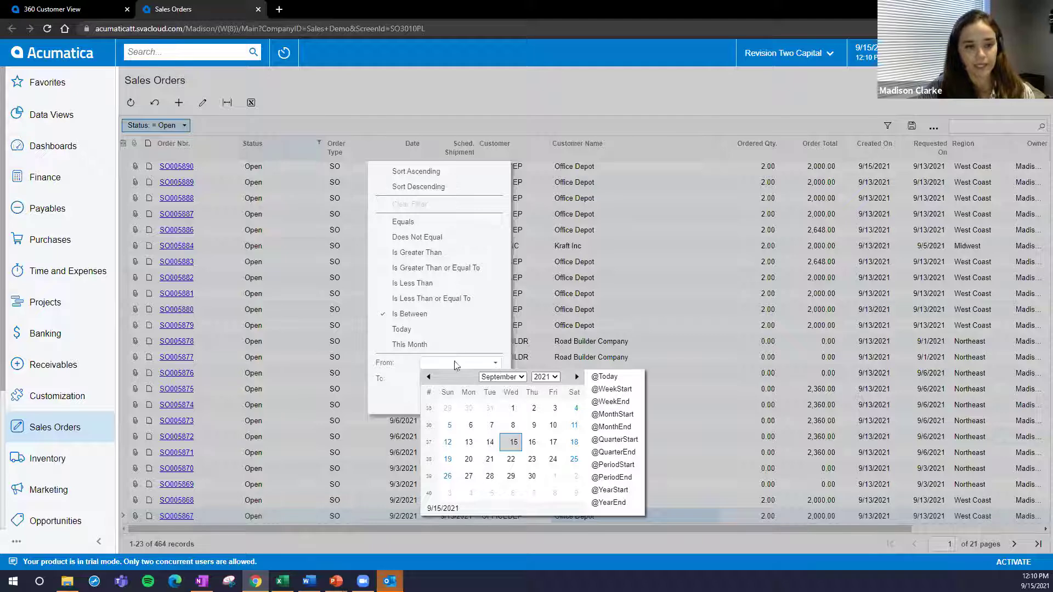
click(498, 373)
click(496, 366)
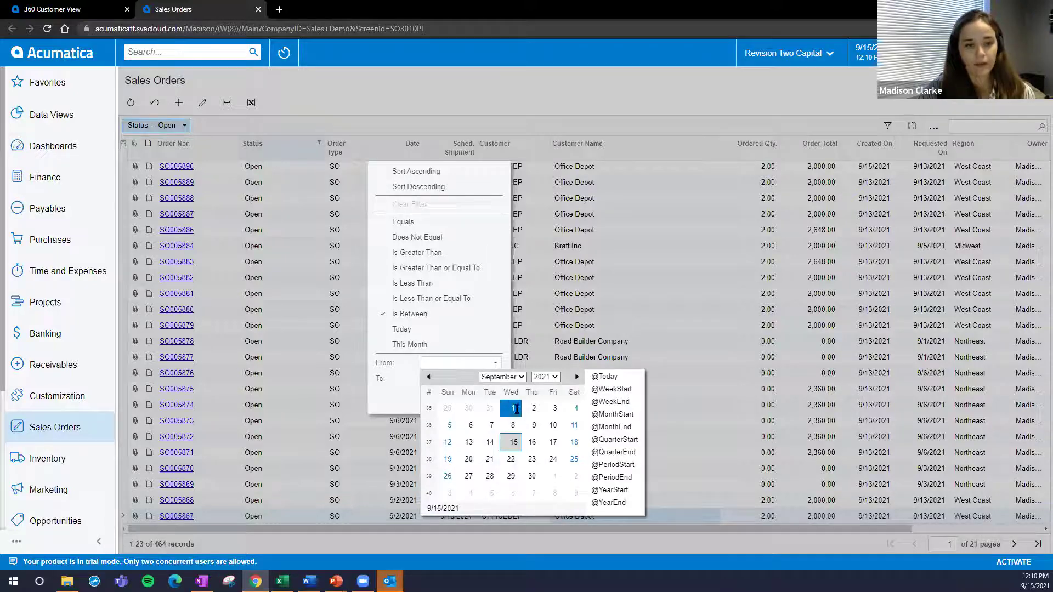
click(516, 408)
click(497, 380)
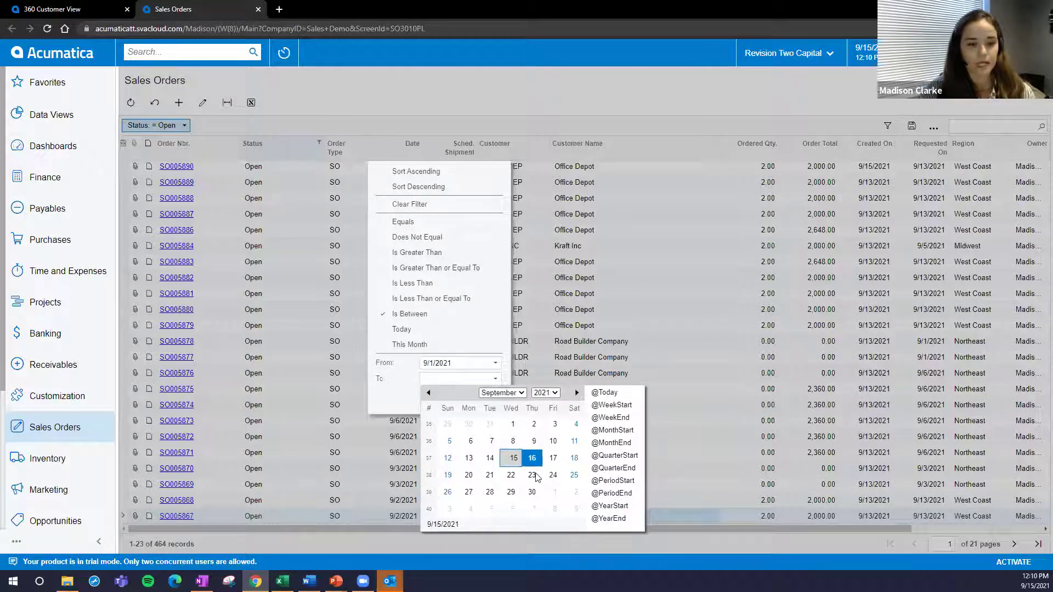
click(534, 493)
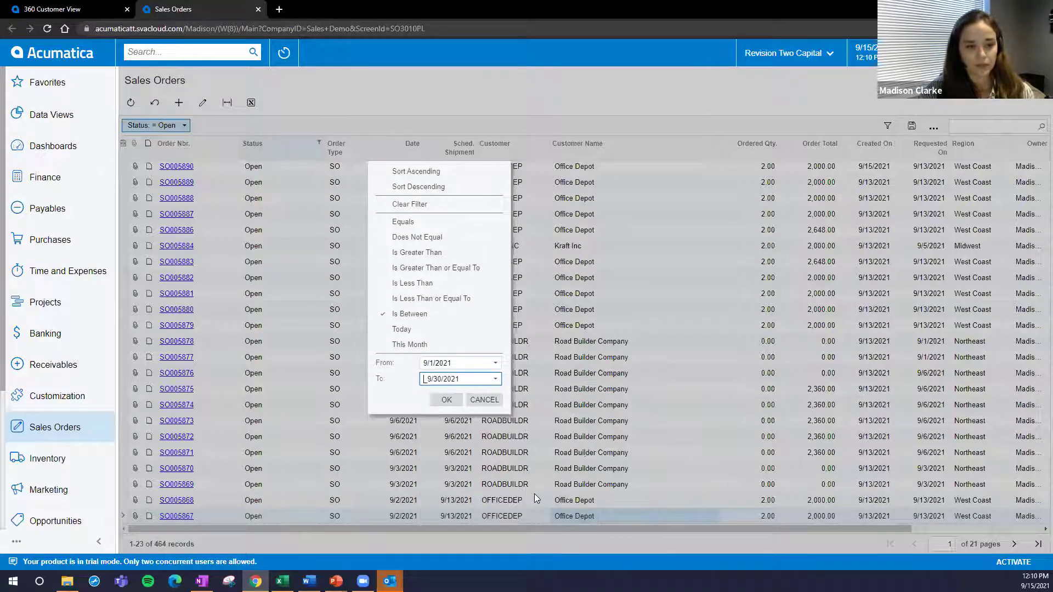
click(462, 364)
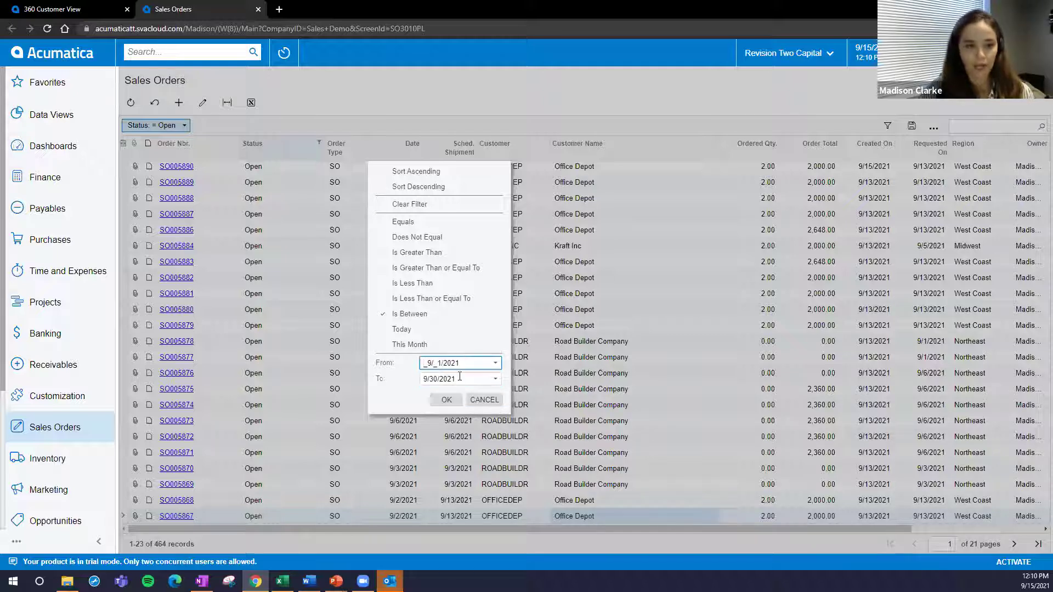
click(459, 377)
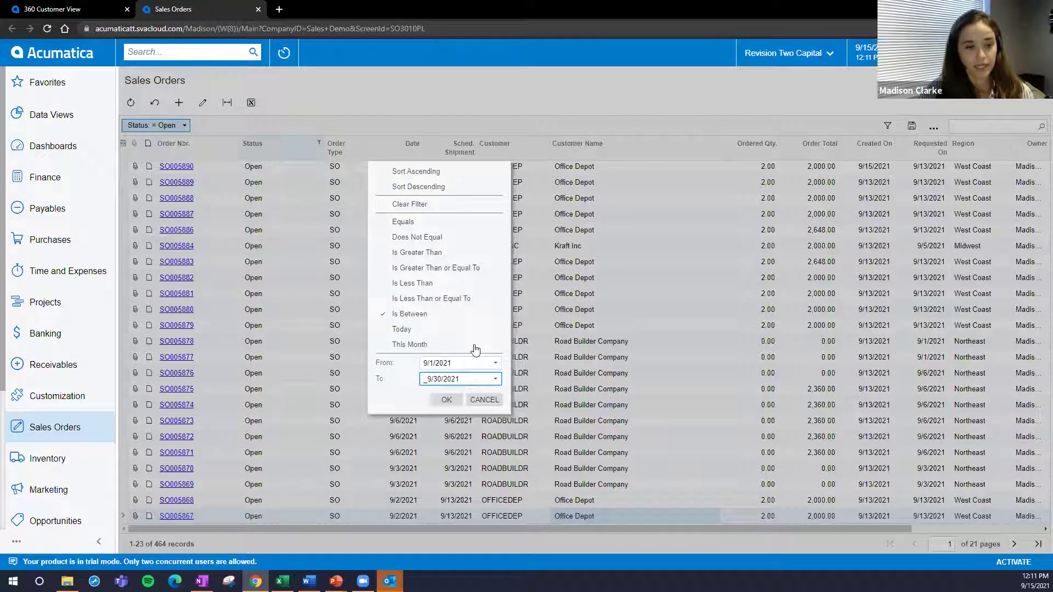
click(496, 364)
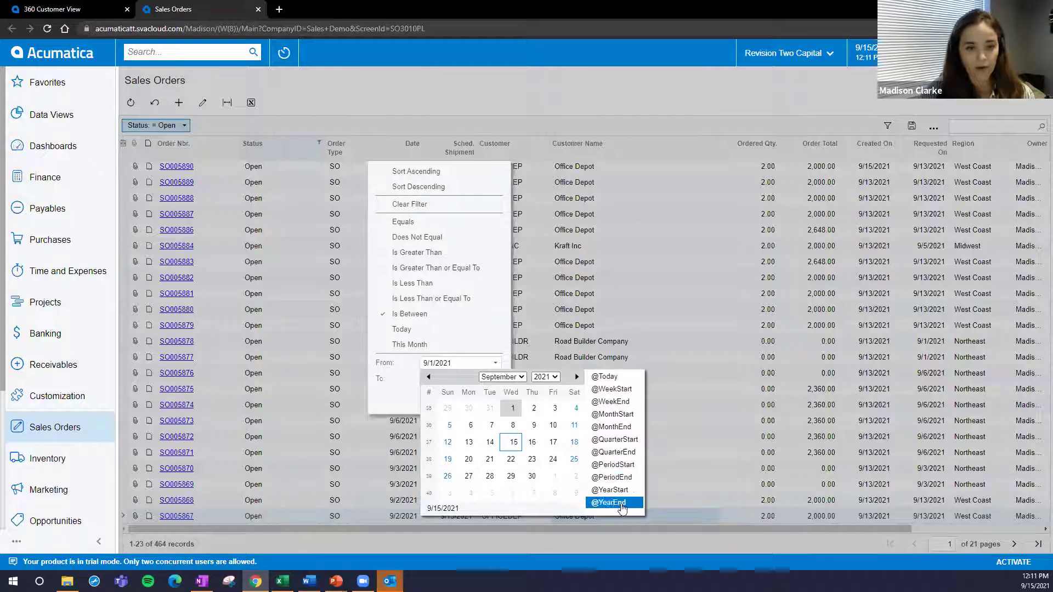
click(617, 390)
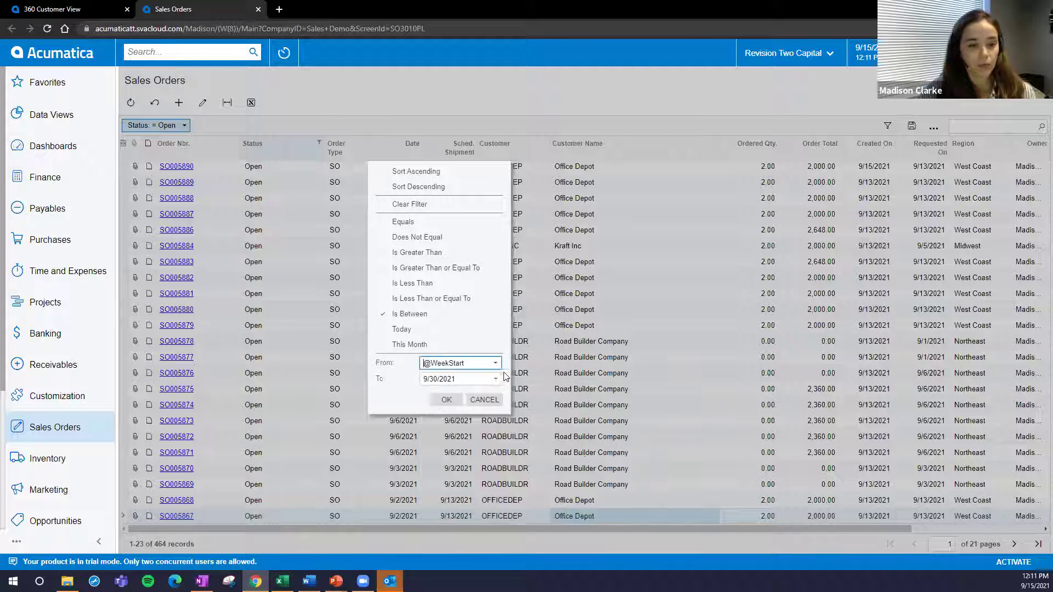
click(496, 379)
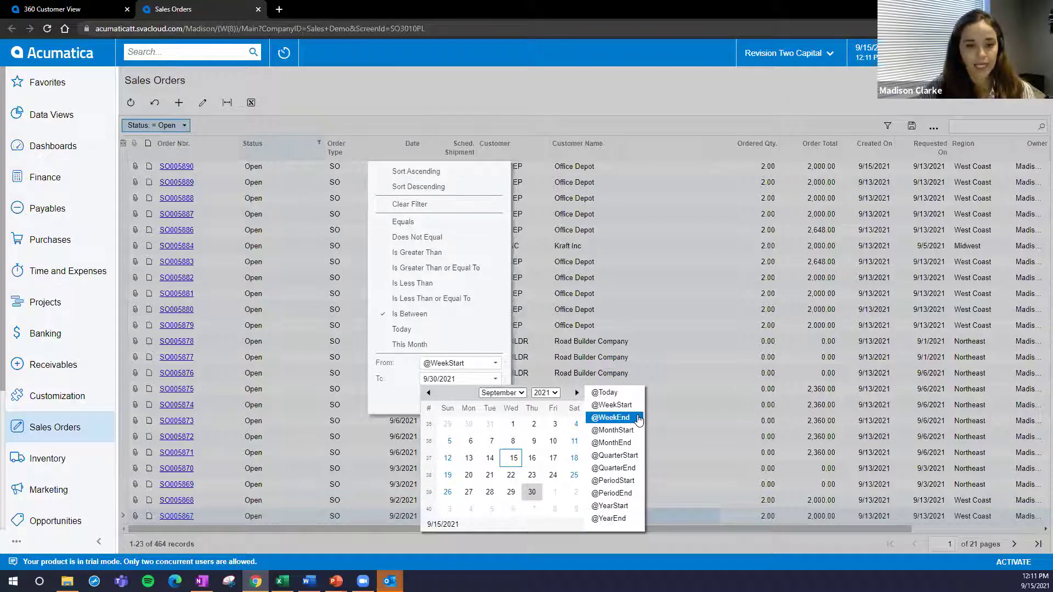
click(639, 419)
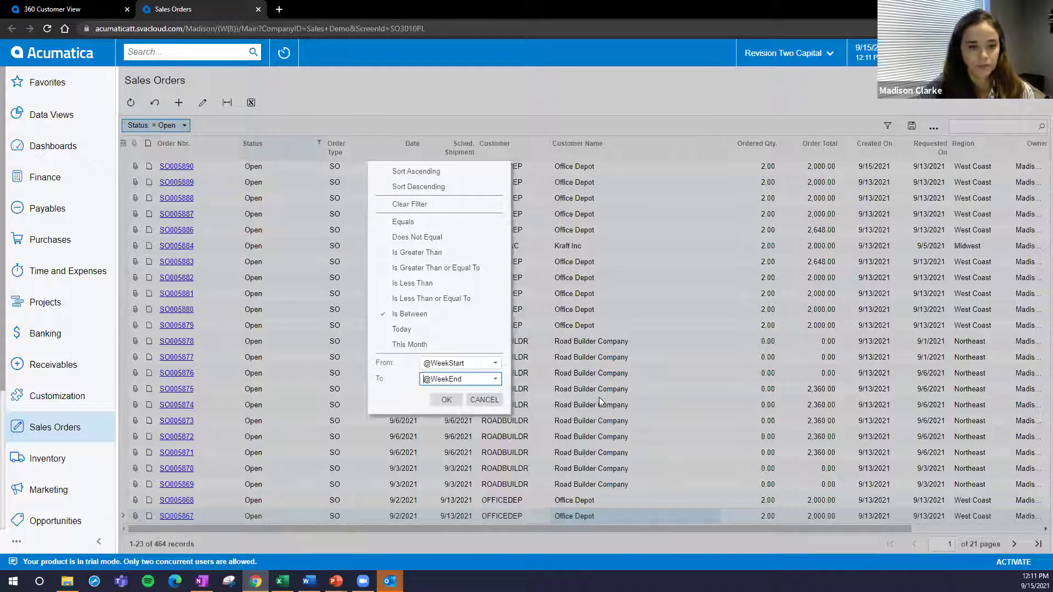
click(447, 401)
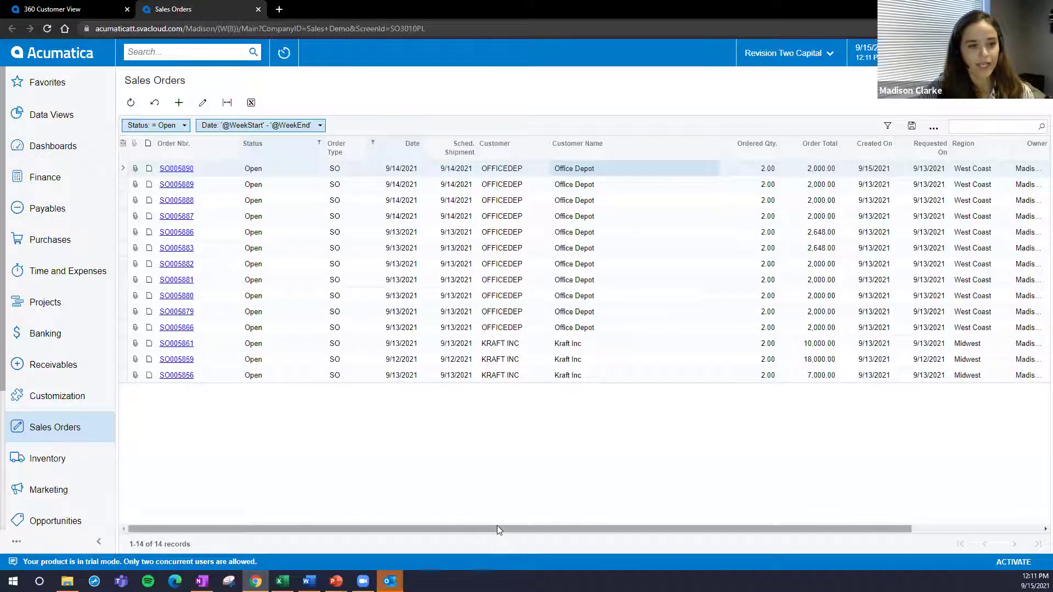
Step: Filter the sales orders by the cell value Office Depot in the Customer Name column
drag(498, 525, 826, 548)
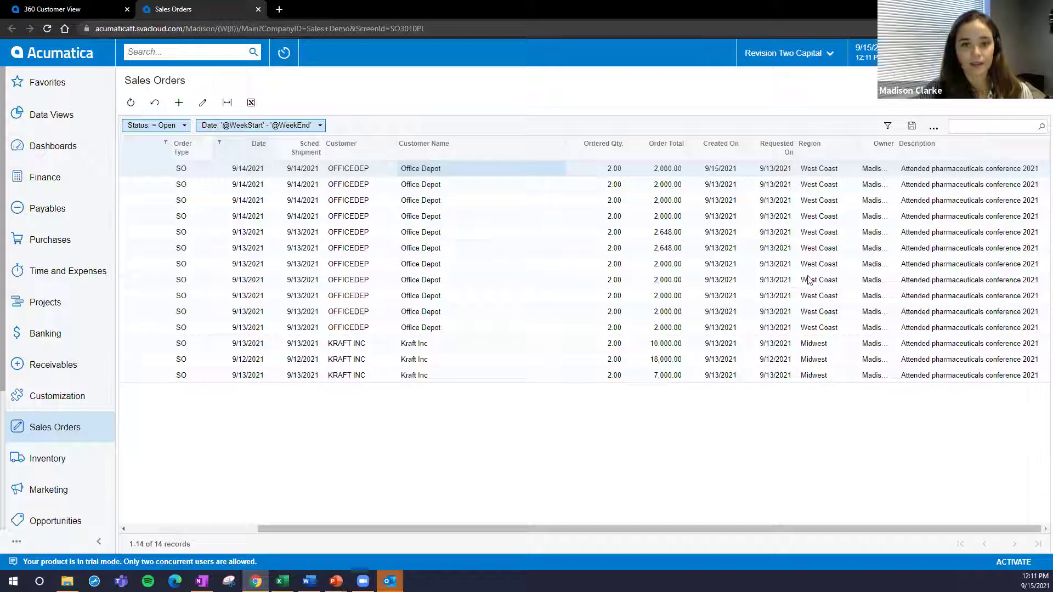
drag(602, 530, 473, 530)
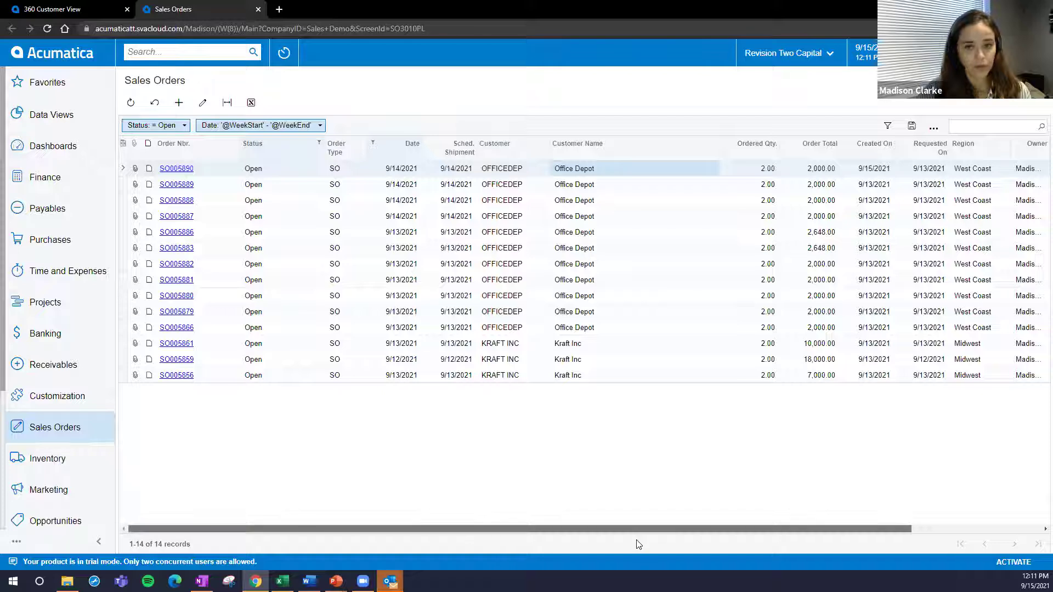
drag(635, 530, 768, 530)
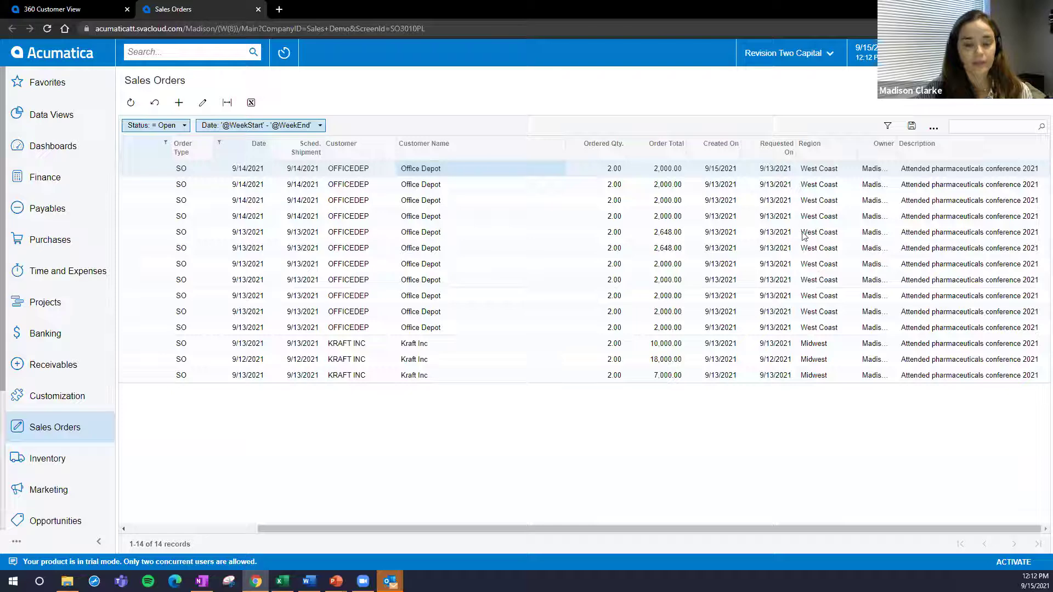
right_click(839, 170)
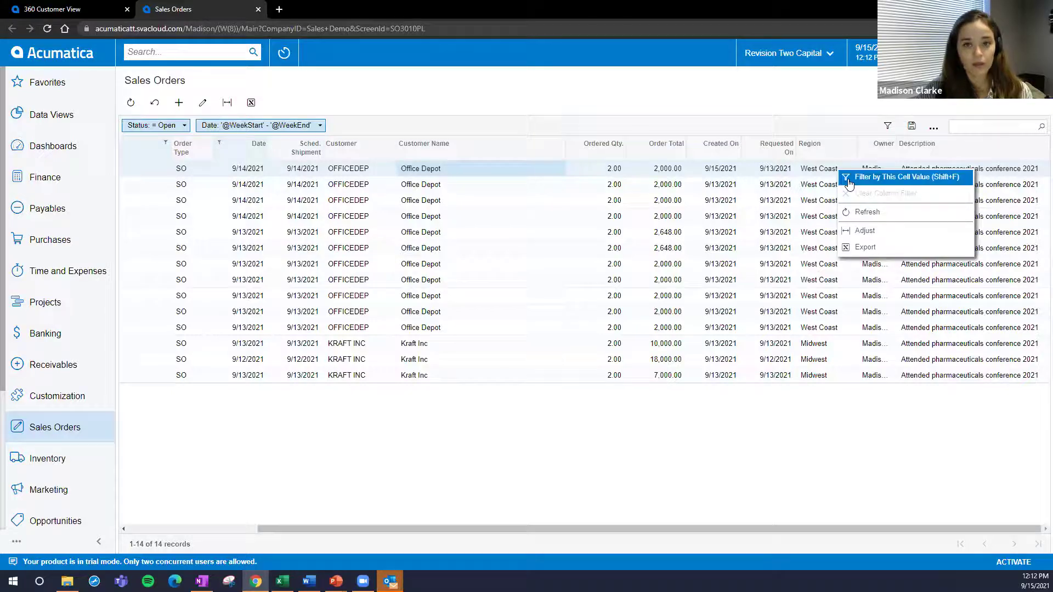
click(882, 179)
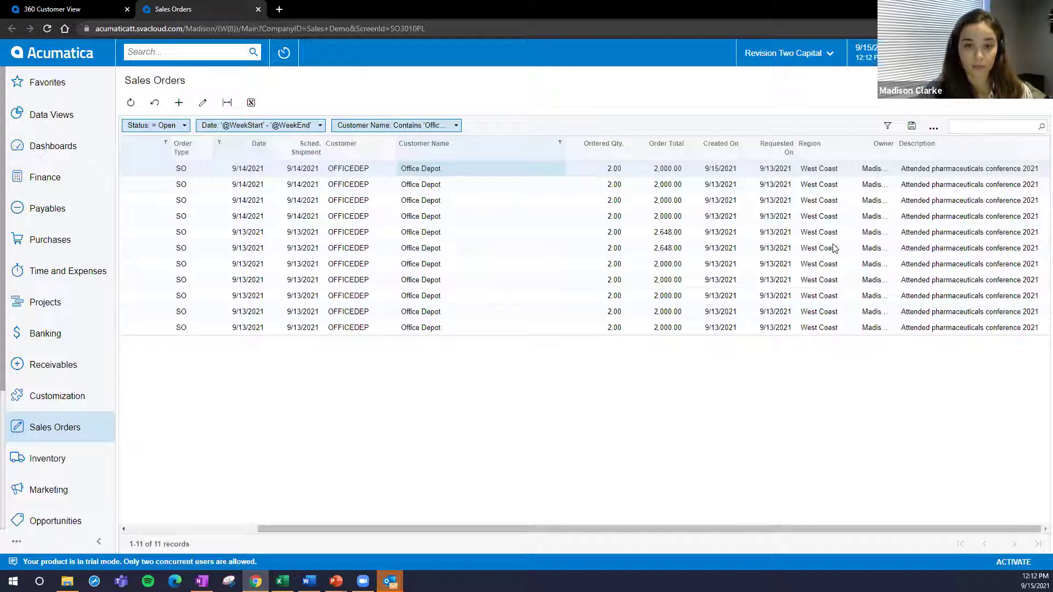
click(833, 214)
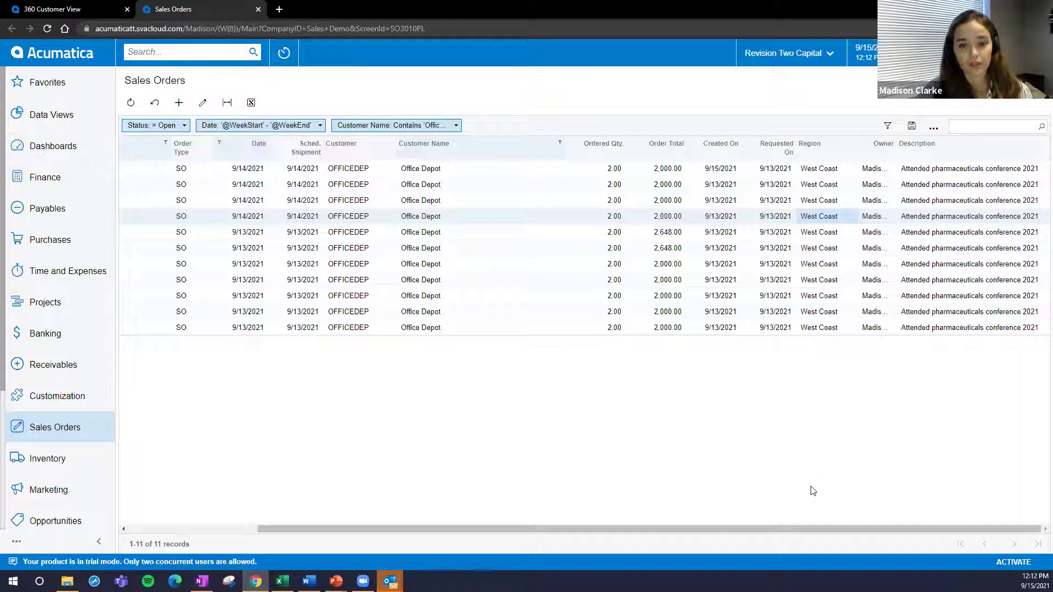
Step: Save the current filter set as "Open Sales Orders, West Coast Region" with Shared Configuration enabled
drag(795, 530, 514, 565)
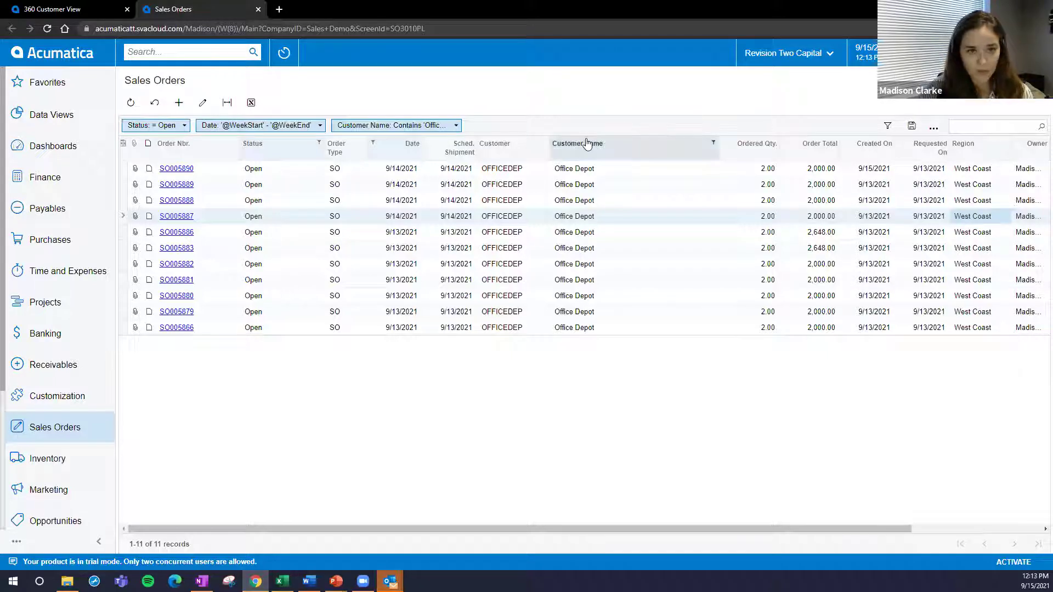
click(912, 127)
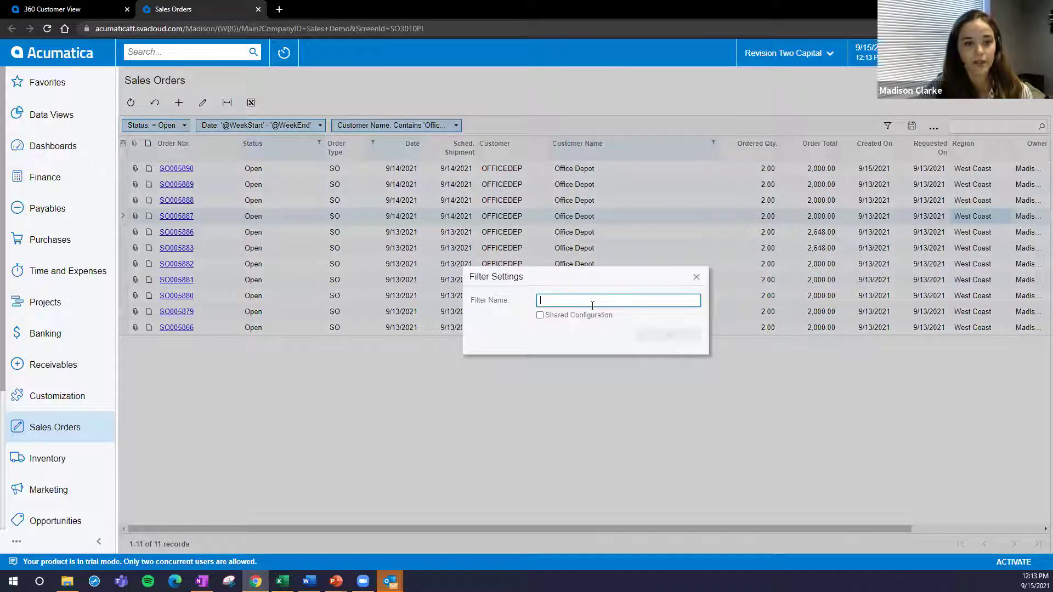
text(O)
key(BackSpace)
text(Open S)
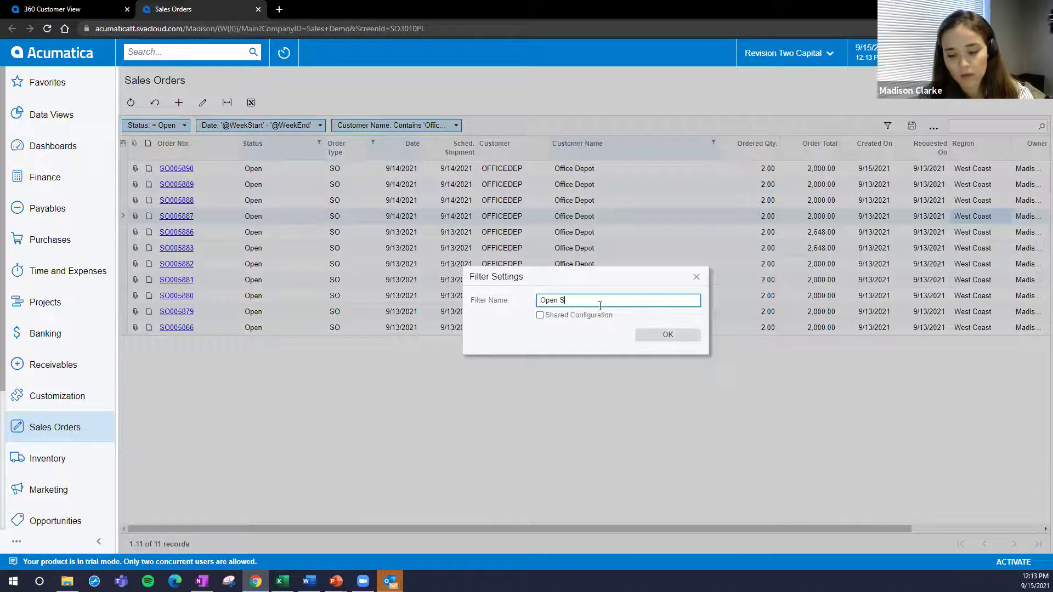
text(ales Orders, West Coast Region)
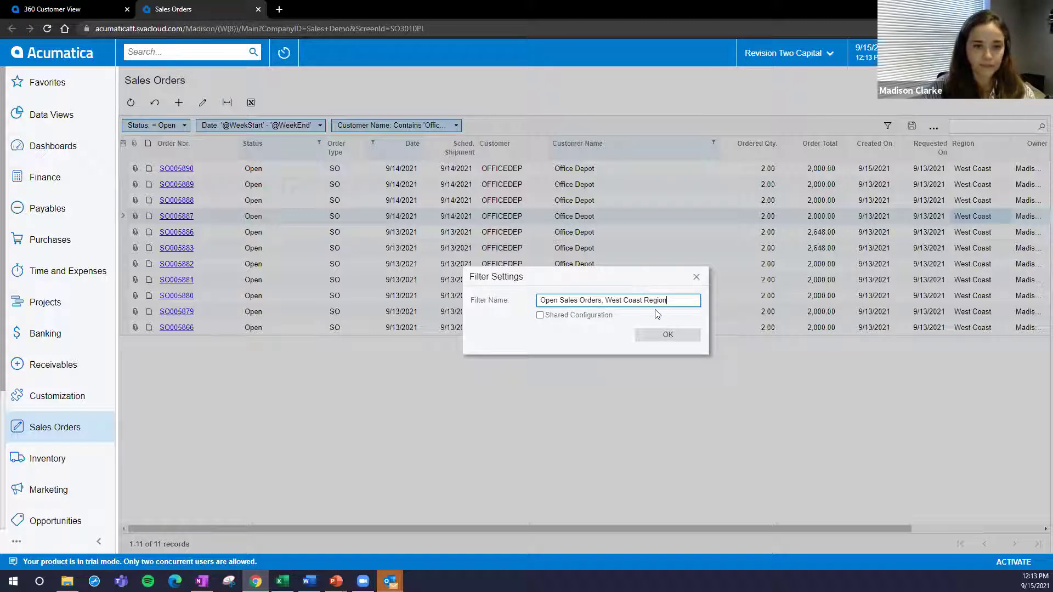
click(540, 315)
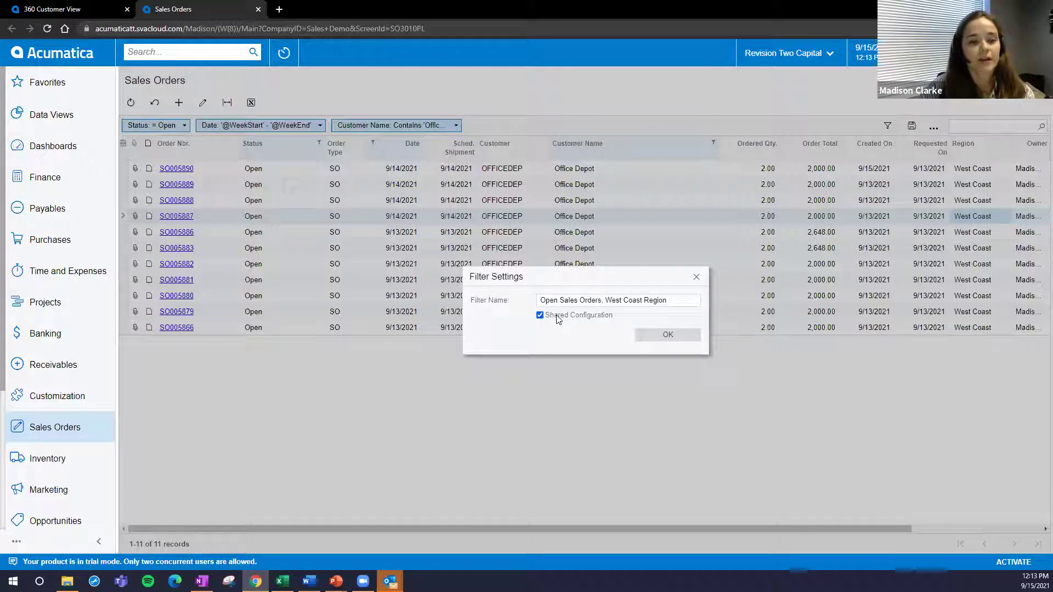
click(663, 336)
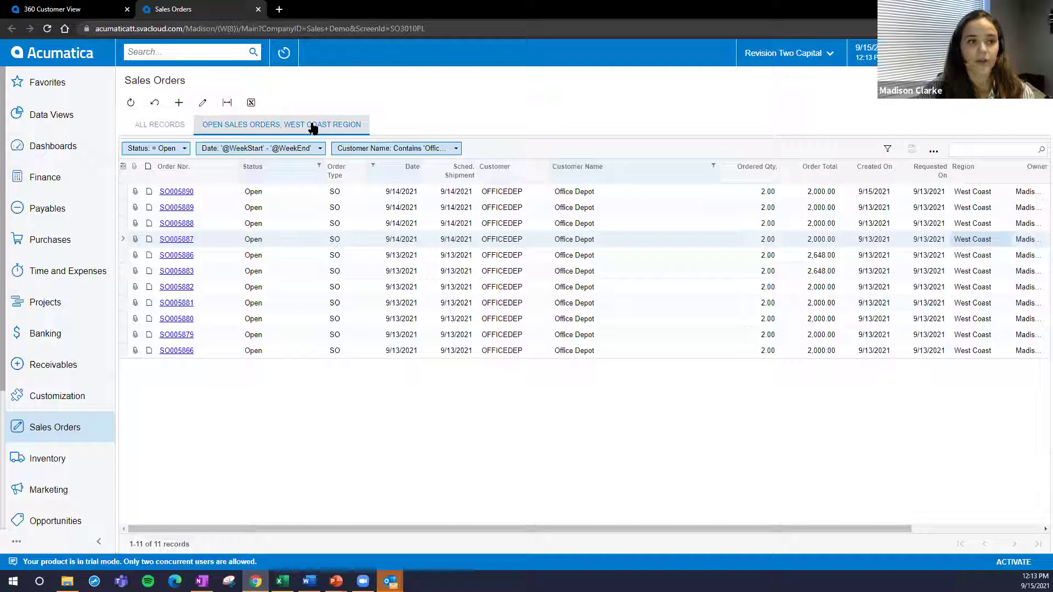
Step: View all sales order records, browse to page 3, and return to the saved Open Sales Orders, West Coast Region filter
click(184, 126)
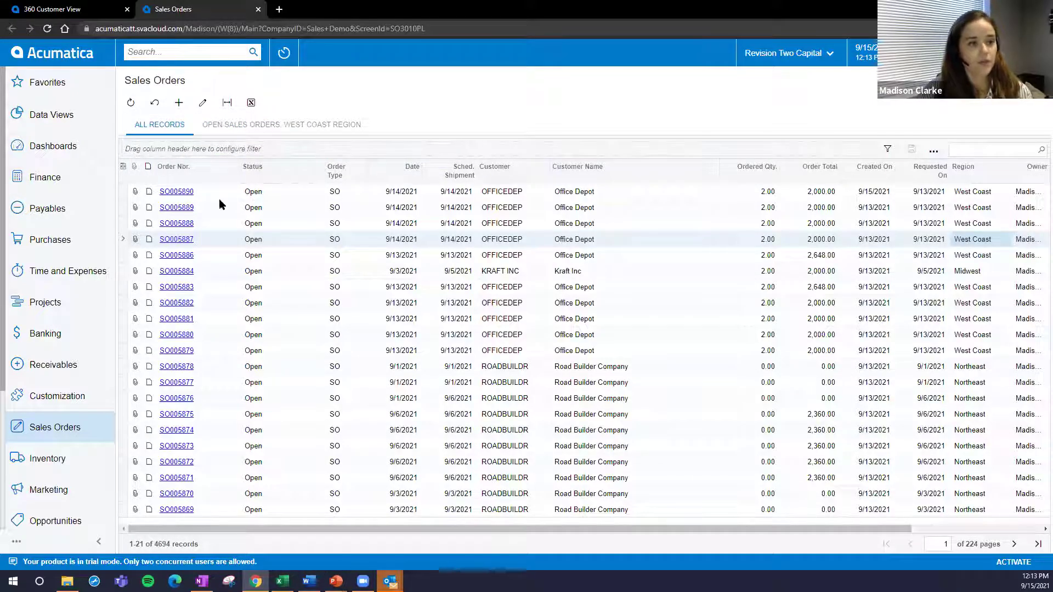
click(1014, 544)
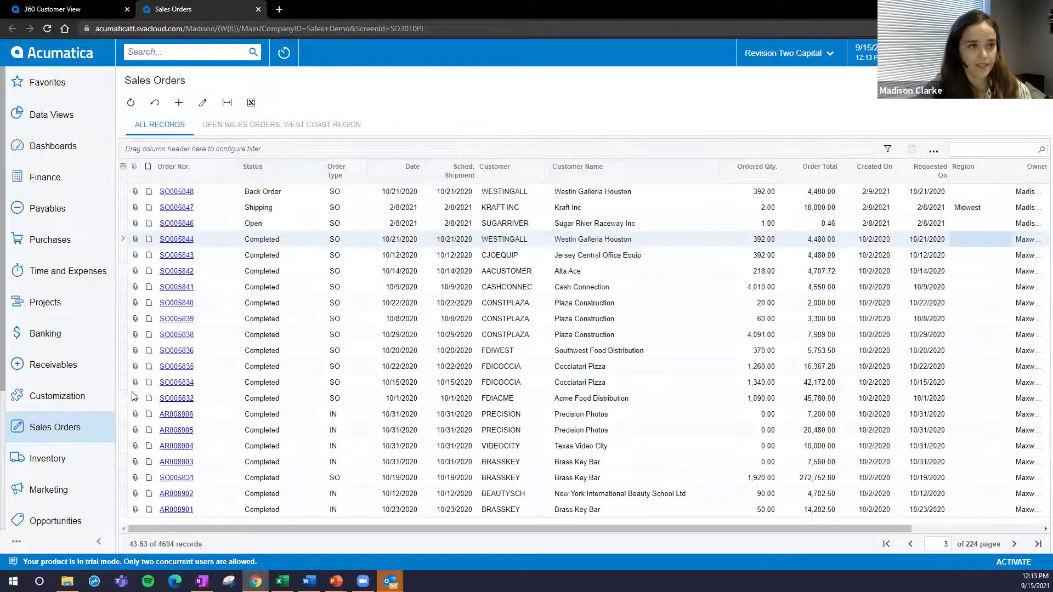
click(323, 123)
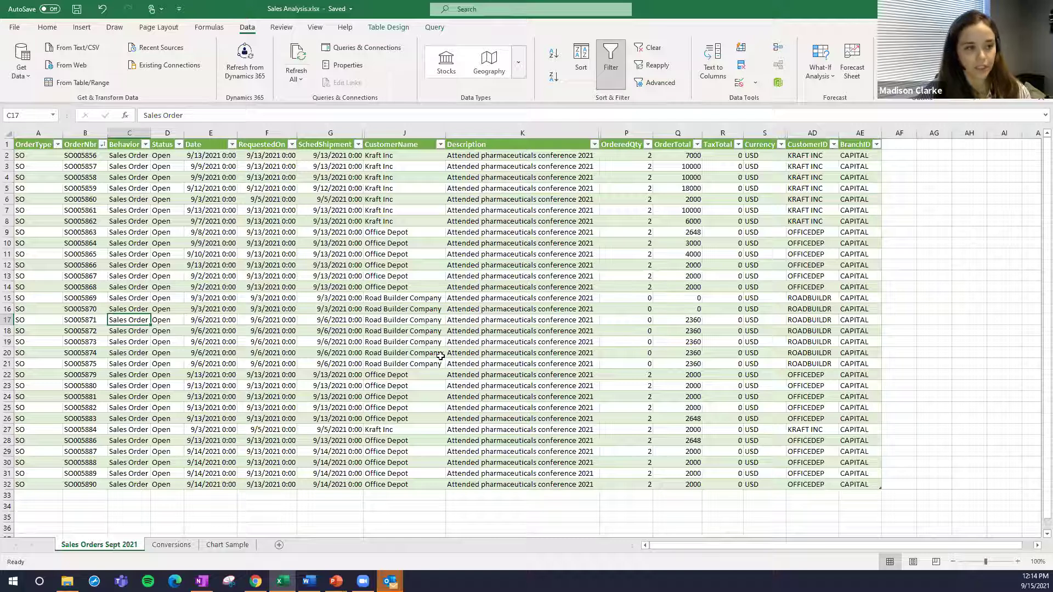
Step: Examine the September 2021 sales orders table in the Sales Analysis workbook and its data refresh options
drag(40, 201, 542, 406)
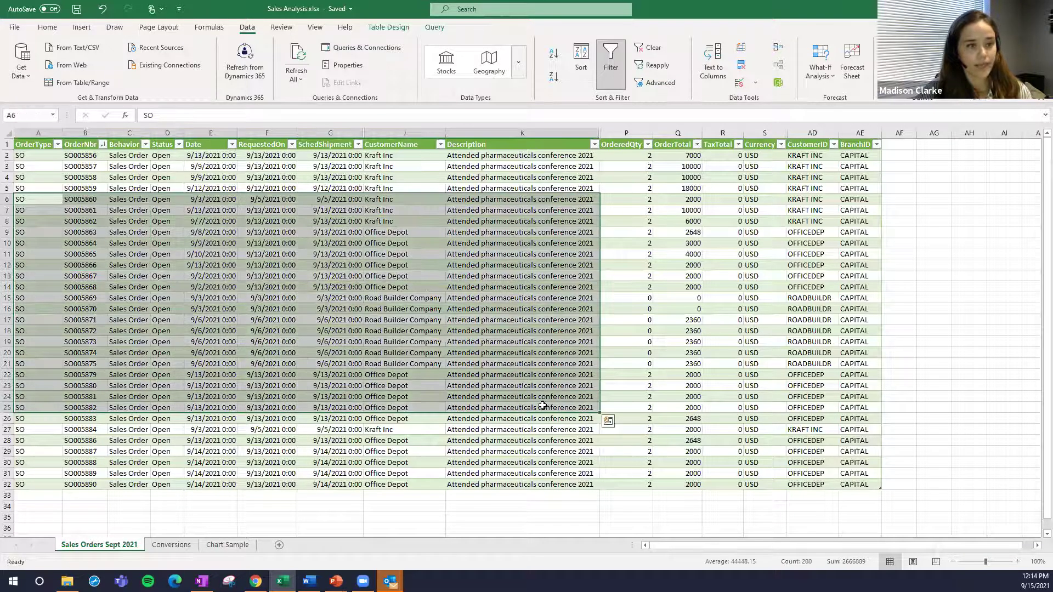
click(294, 82)
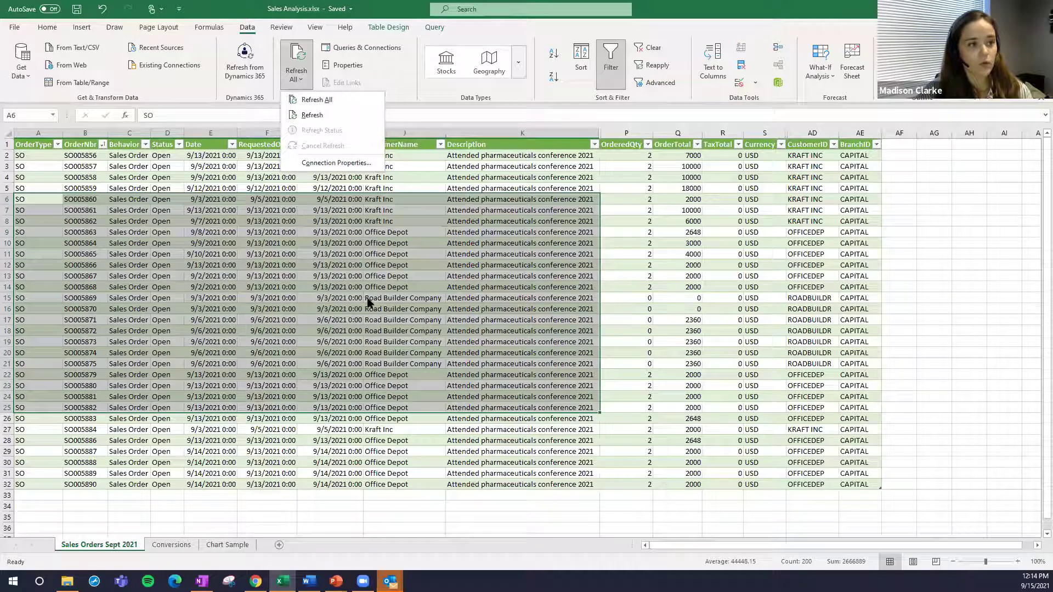
click(384, 474)
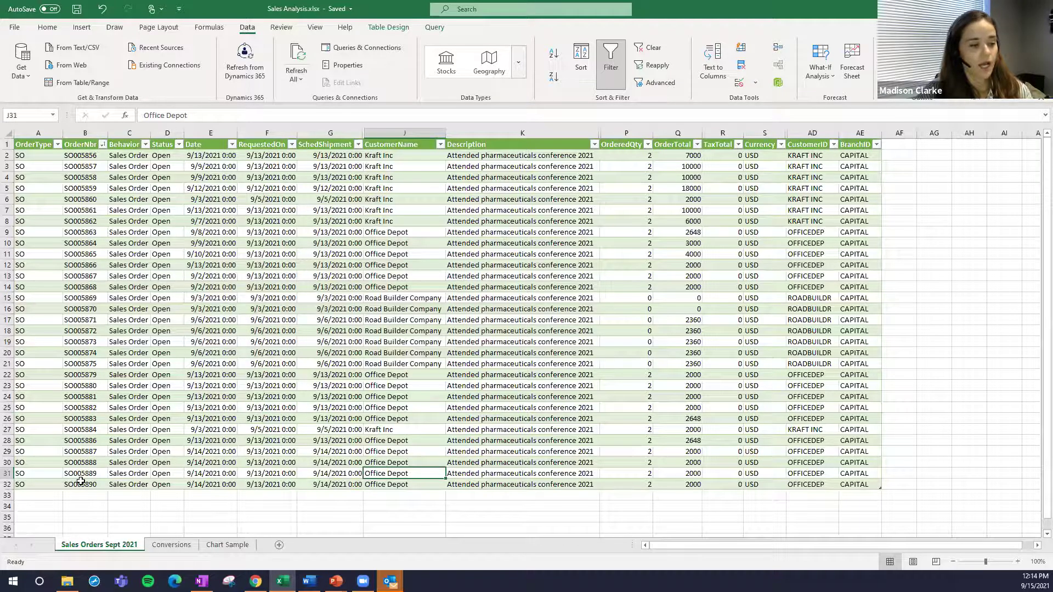
drag(39, 496, 309, 485)
click(52, 517)
mouse_move(42, 512)
mouse_down()
mouse_move(269, 516)
mouse_move(41, 531)
mouse_up()
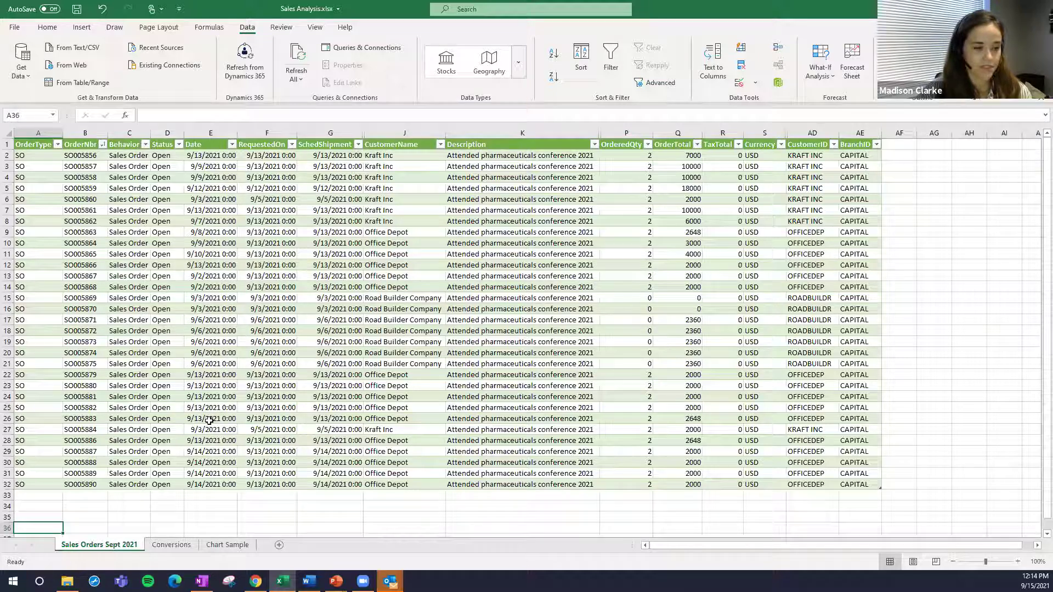
Step: Examine the Date, OrderTotal and CustomerName columns of the sales orders table
click(222, 132)
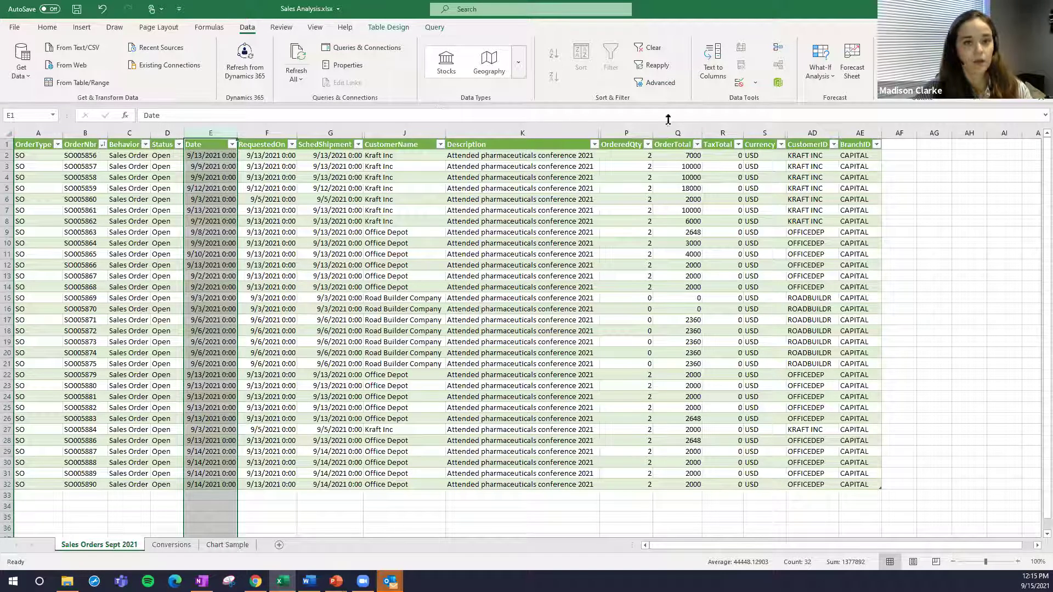
click(678, 133)
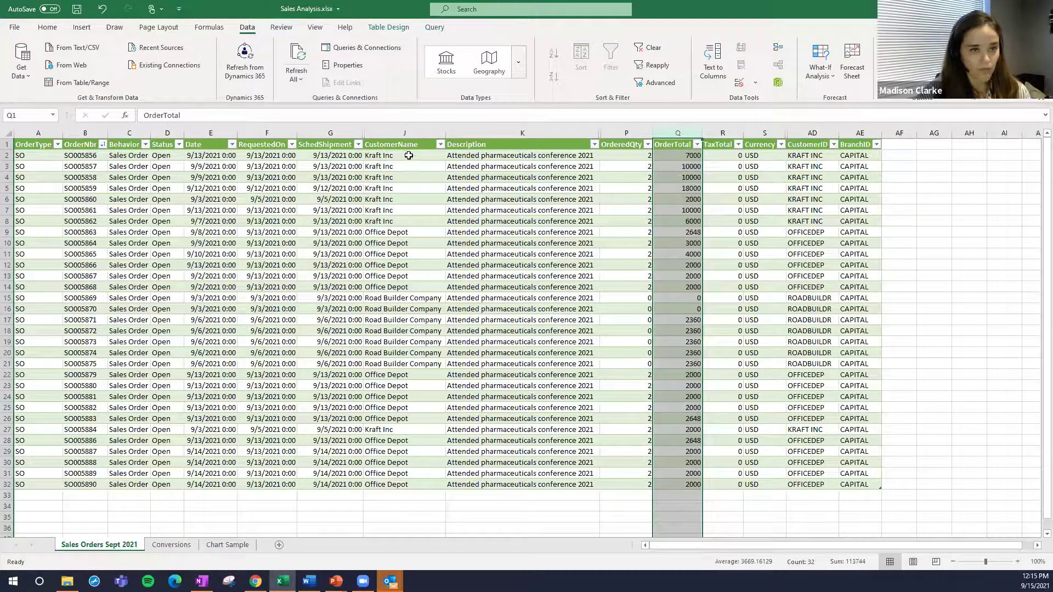
click(399, 133)
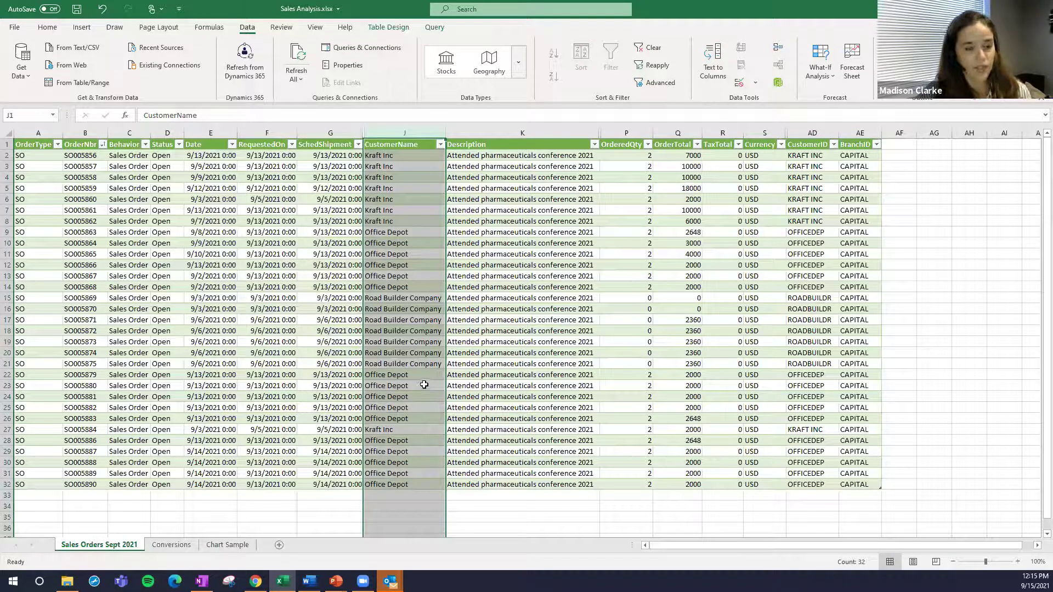
Step: Examine the Sales Revenue Over Time chart on the Chart Sample sheet and return to the end of the Sales Orders Sept 2021 table
click(538, 341)
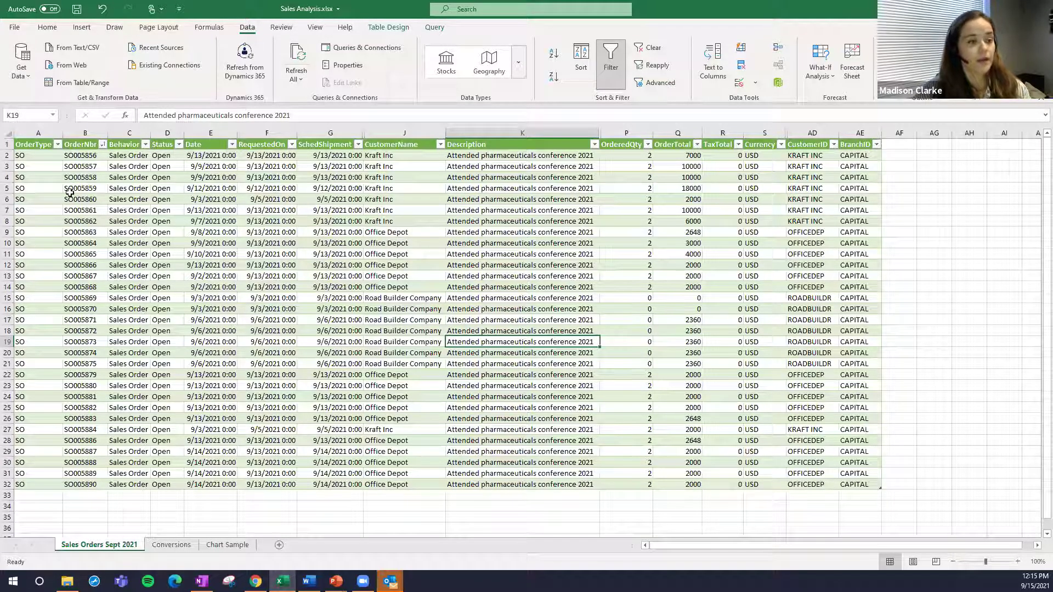
drag(45, 212, 549, 425)
drag(455, 464, 456, 478)
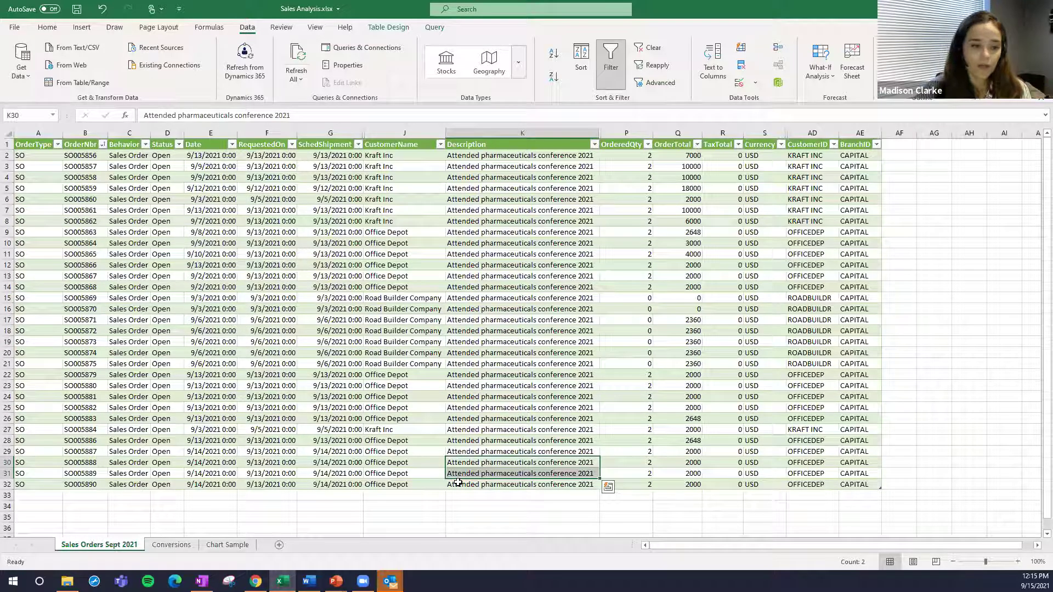
click(227, 545)
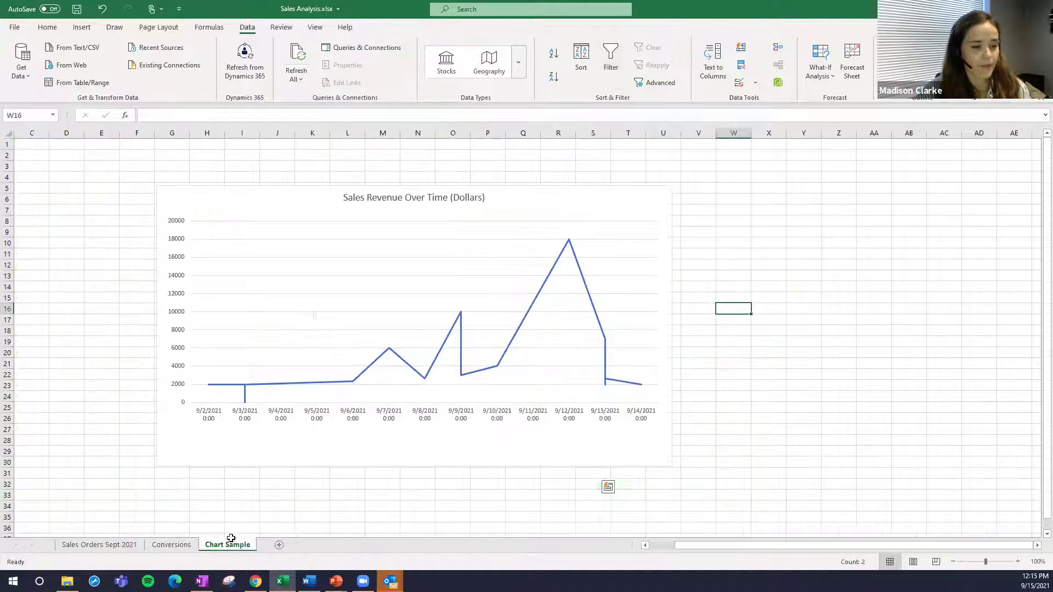
click(453, 315)
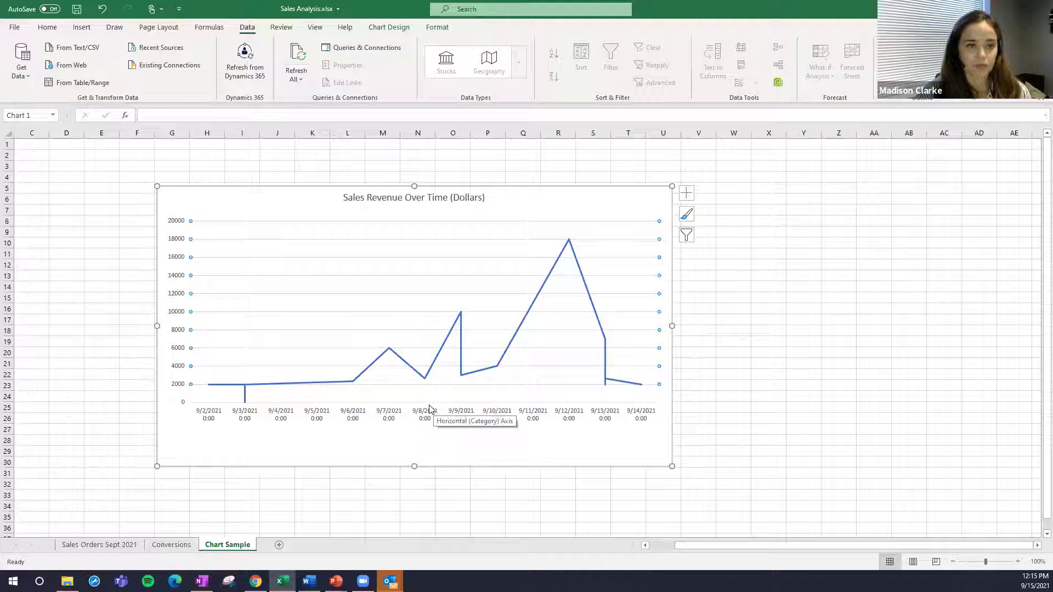
click(110, 546)
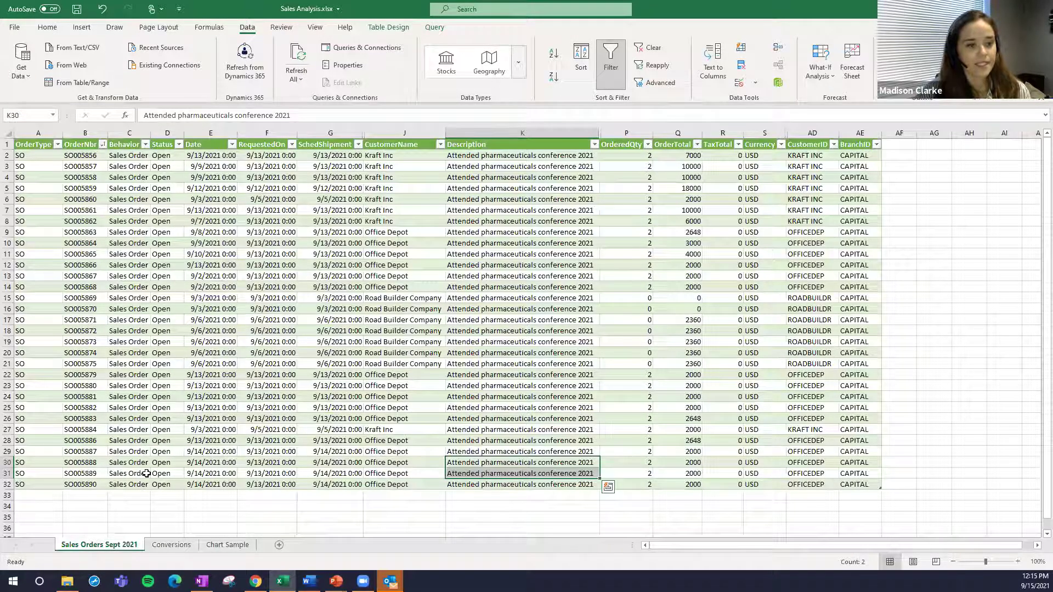
click(31, 497)
drag(73, 493, 234, 497)
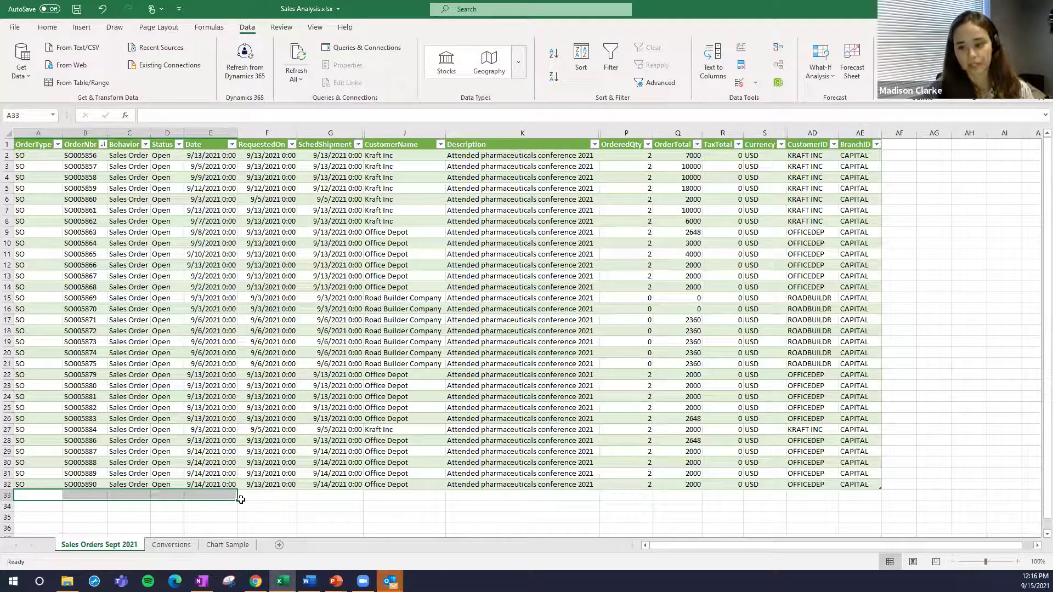
Step: Show all sales order records in Acumatica and compare the newest order with the last row of the Excel sales orders table
key(alt+Tab)
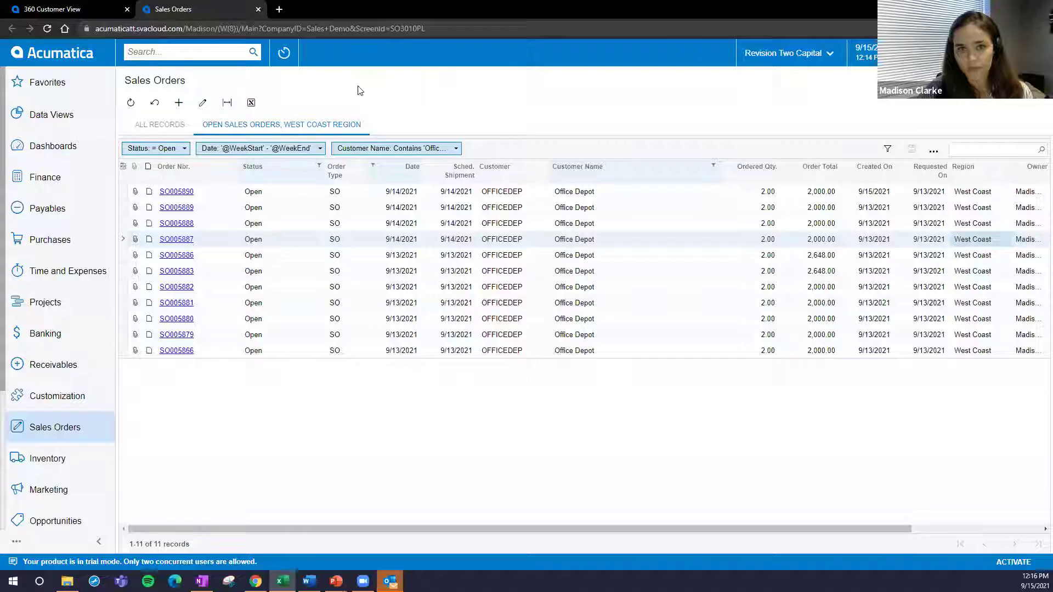
click(144, 132)
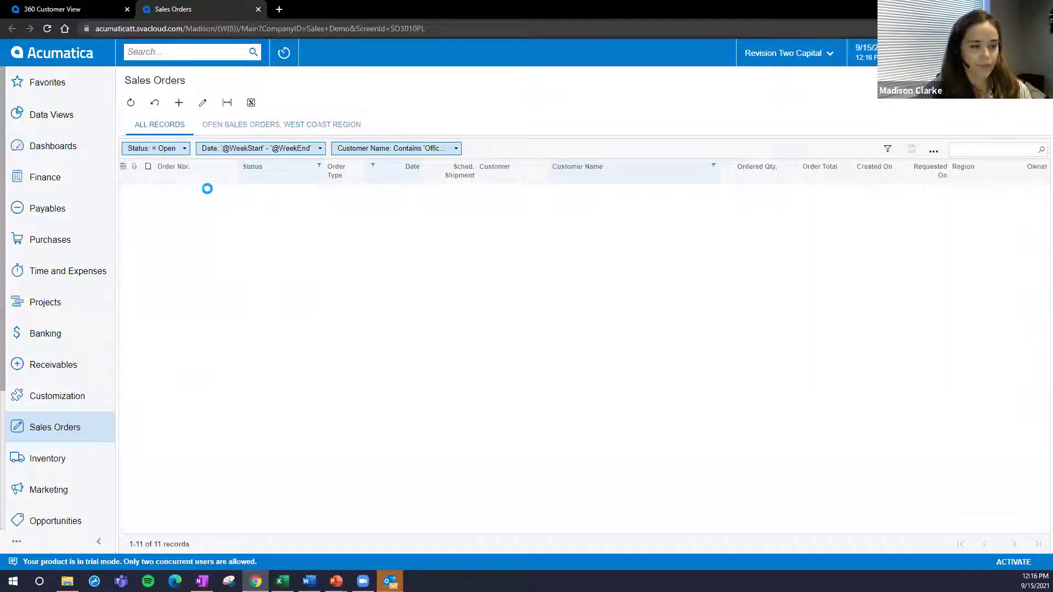
click(277, 196)
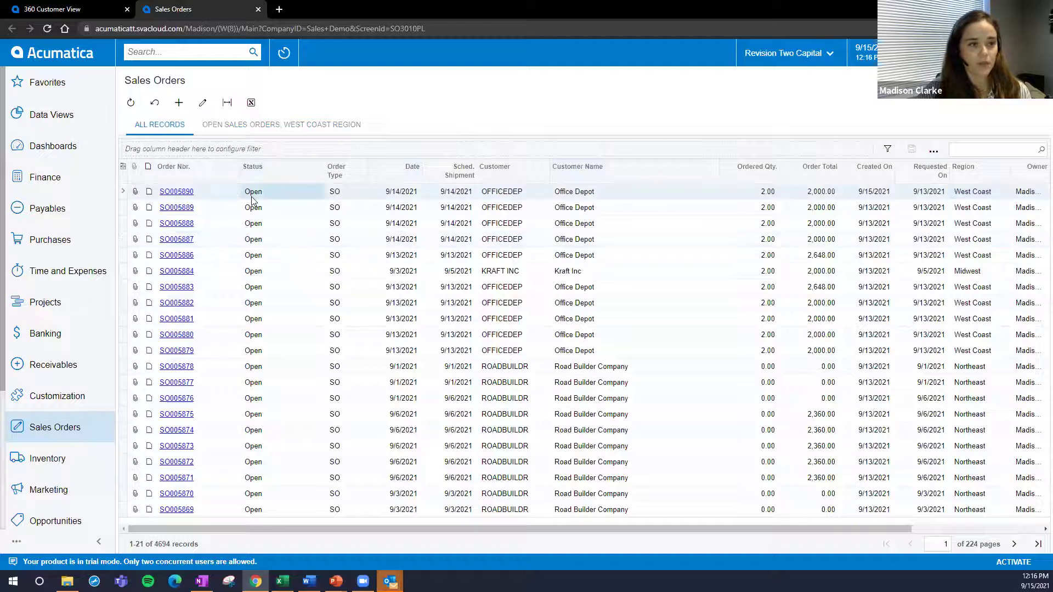
key(alt+Tab)
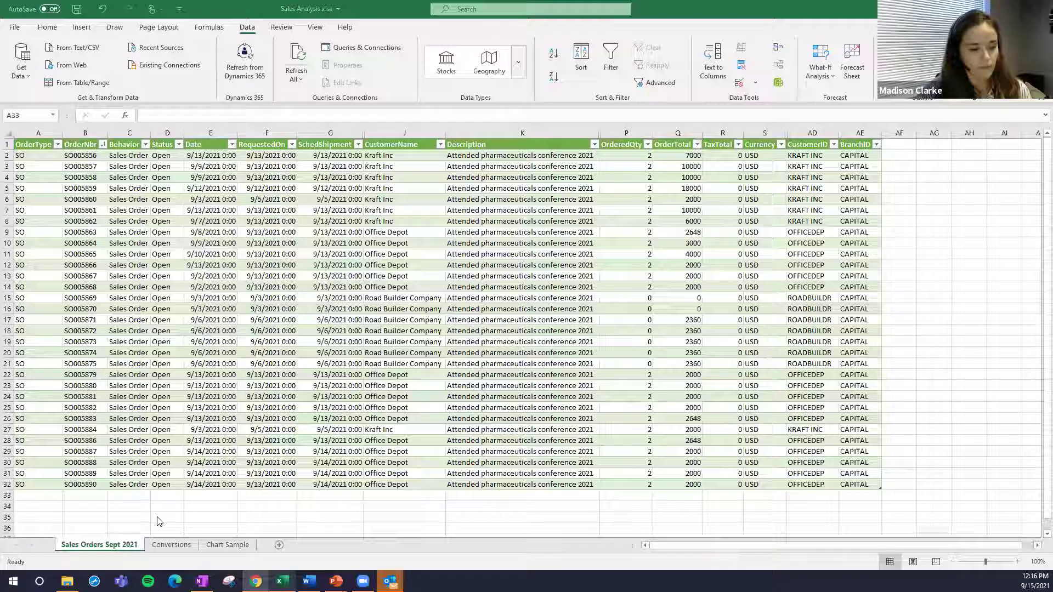
click(8, 485)
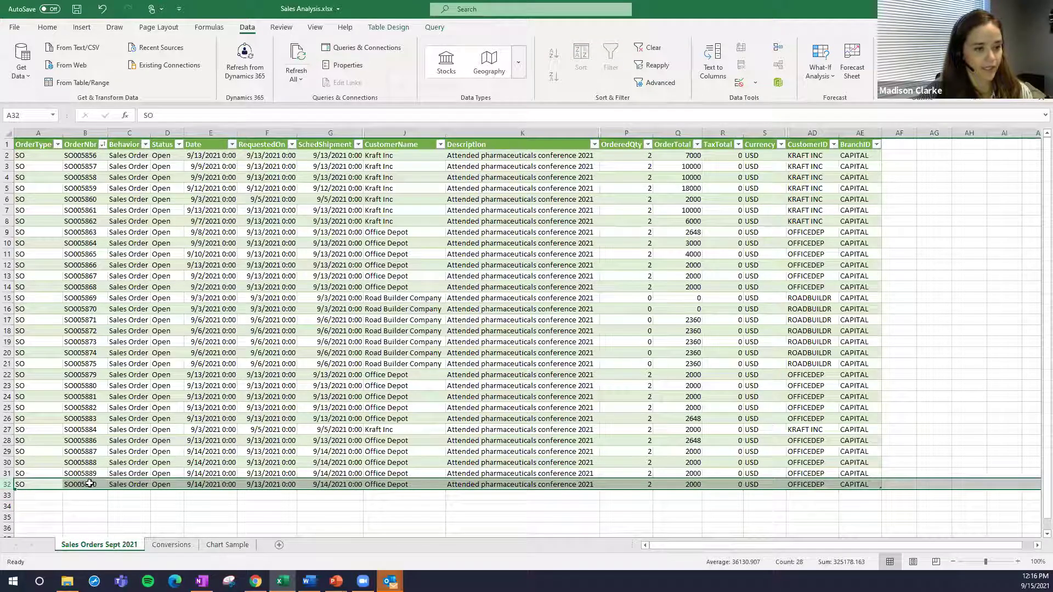
click(86, 488)
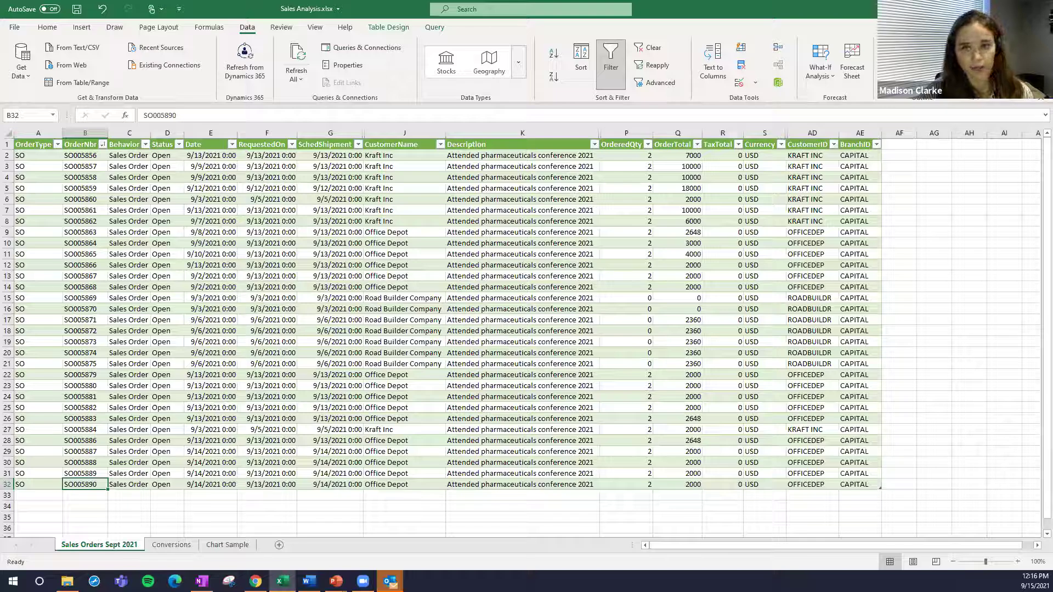
Step: Duplicate the newest Office Depot sales order in Acumatica by copying it, pasting it into a new order and saving it
key(alt+Tab)
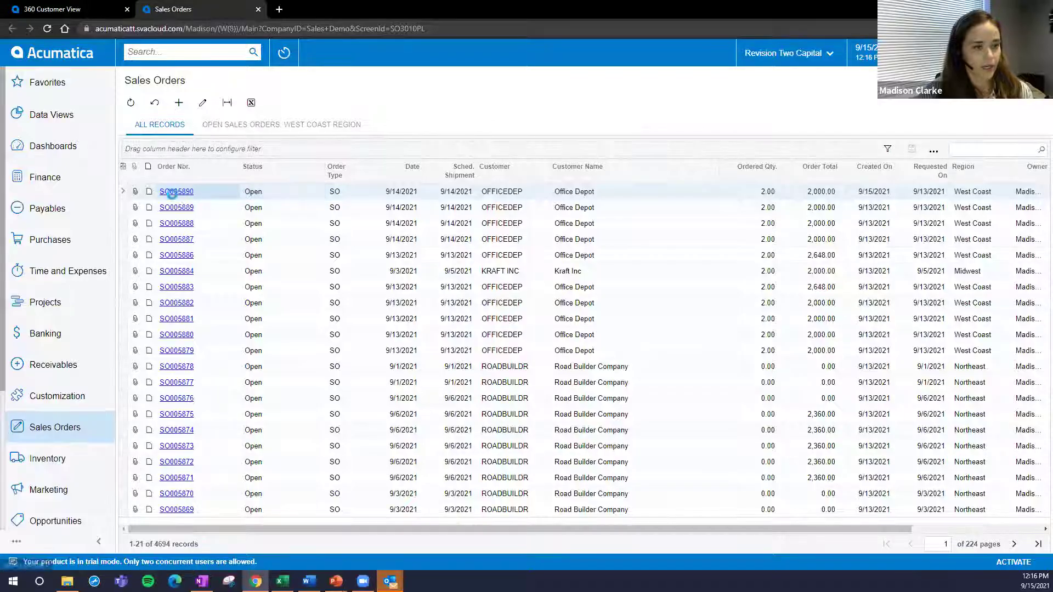
click(176, 192)
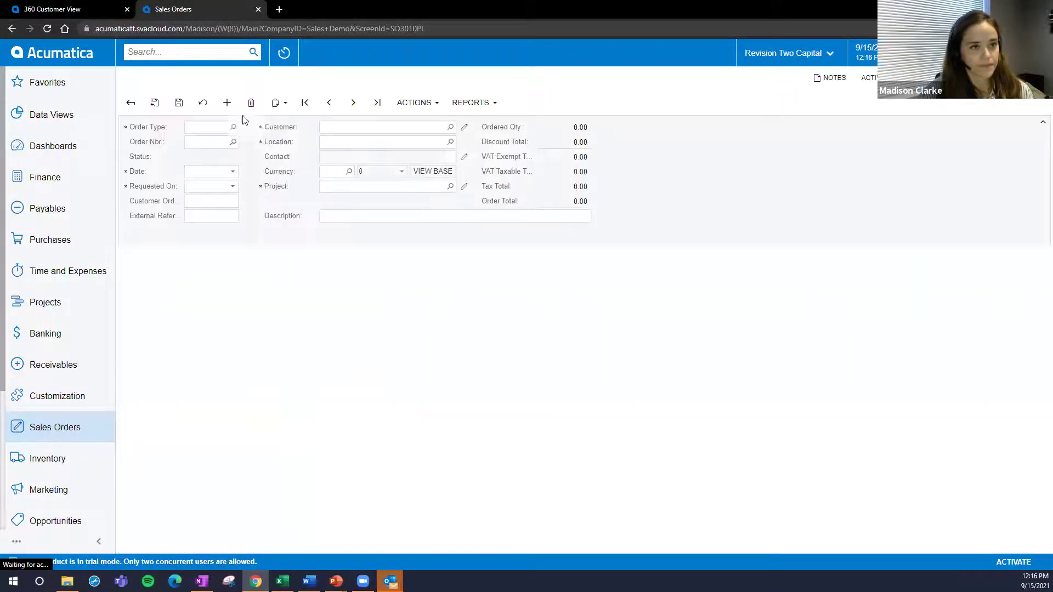
click(281, 108)
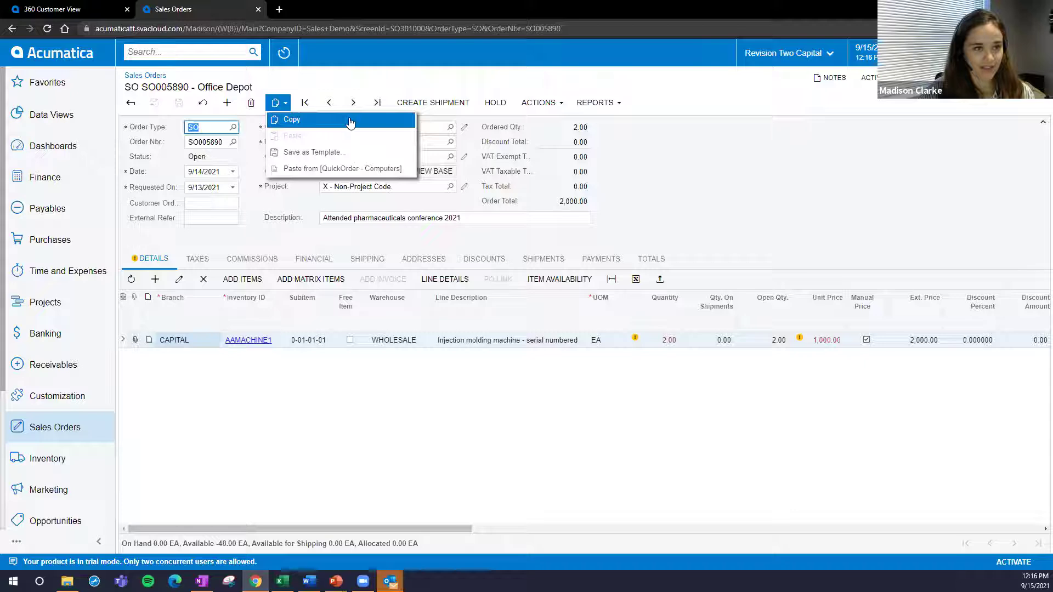
click(227, 108)
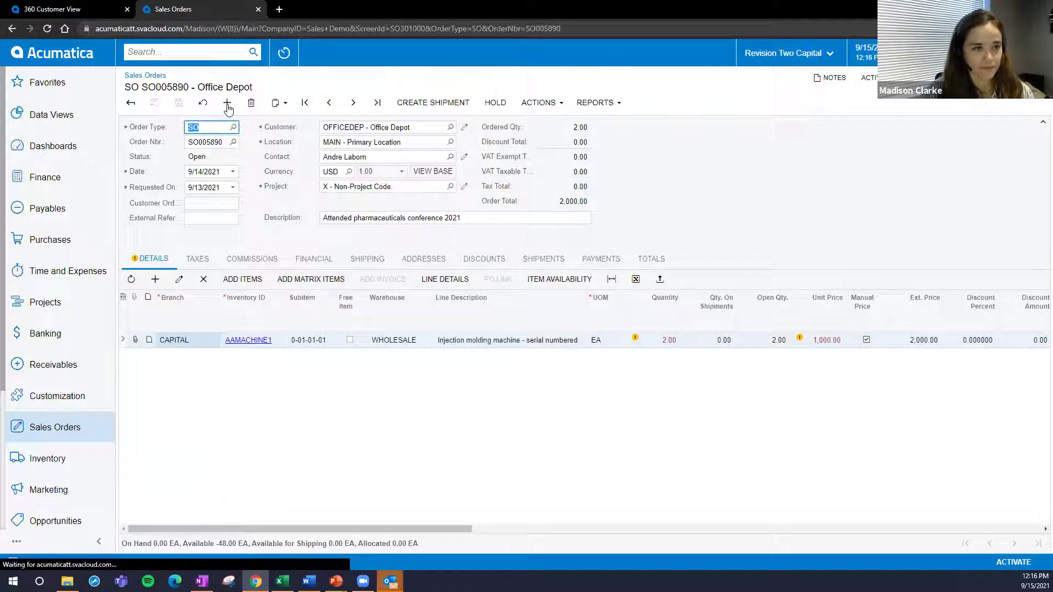
click(277, 105)
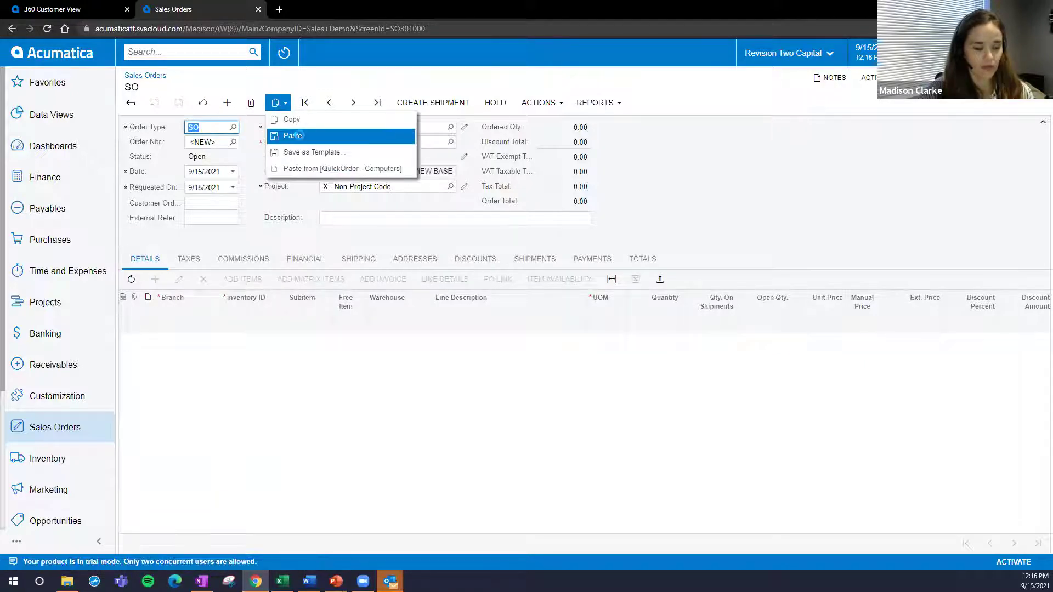
click(297, 135)
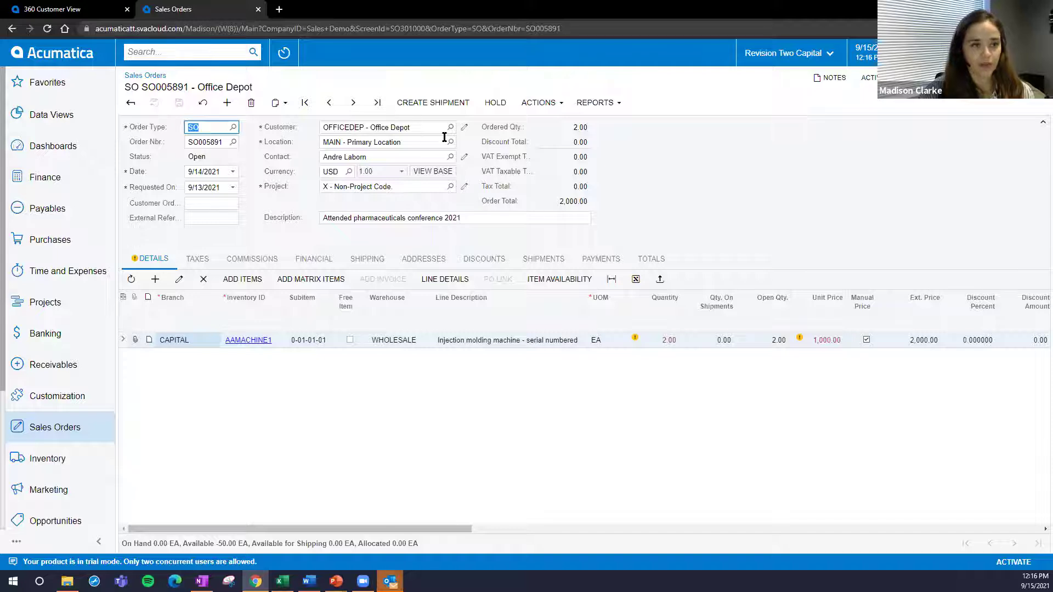
click(207, 171)
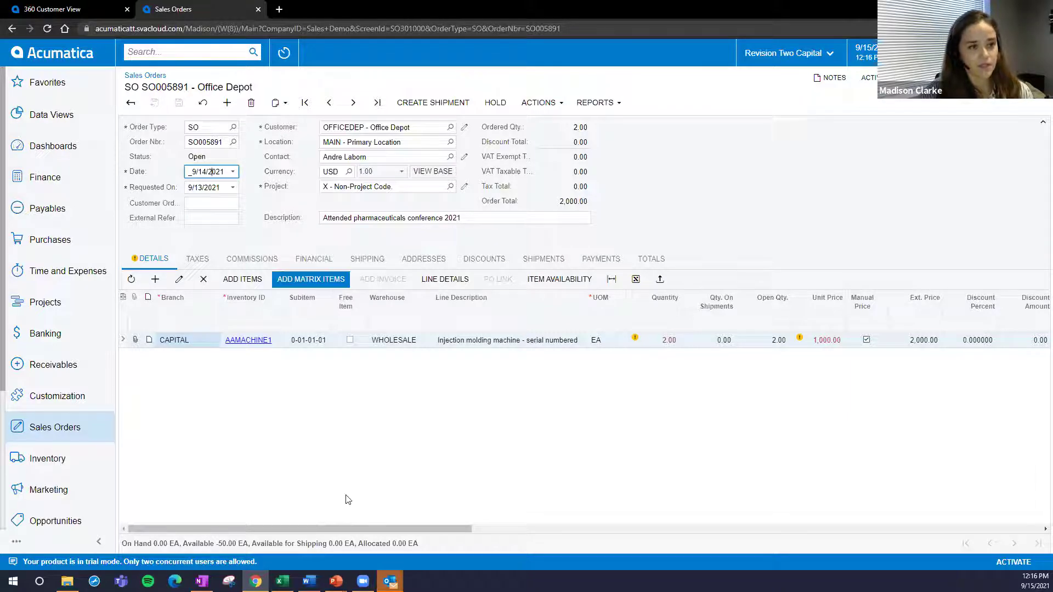
Step: Switch to the Sales Analysis workbook in Excel and refresh all of its data connections
click(283, 581)
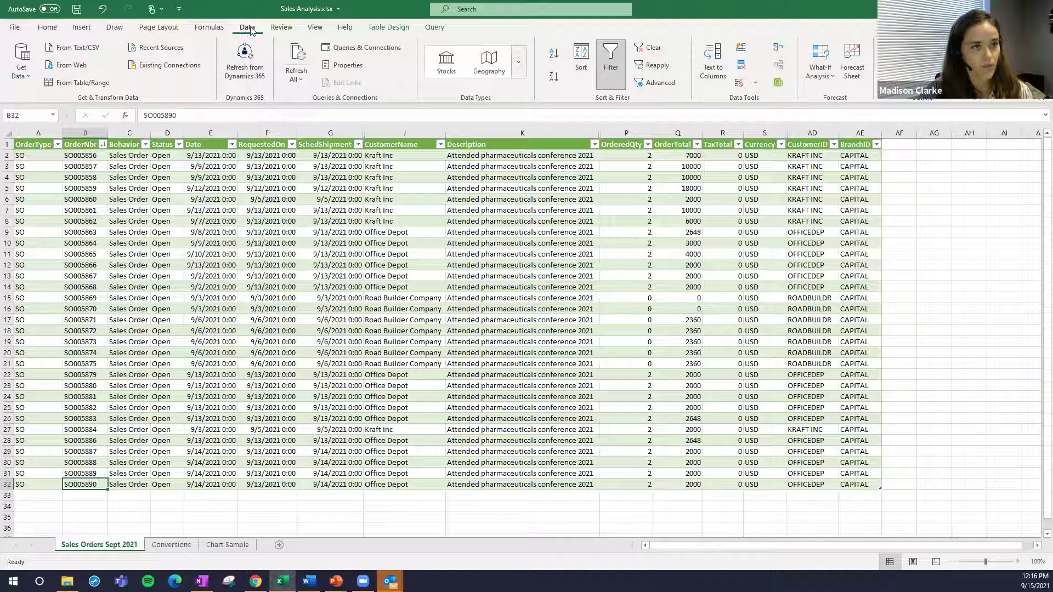
click(301, 81)
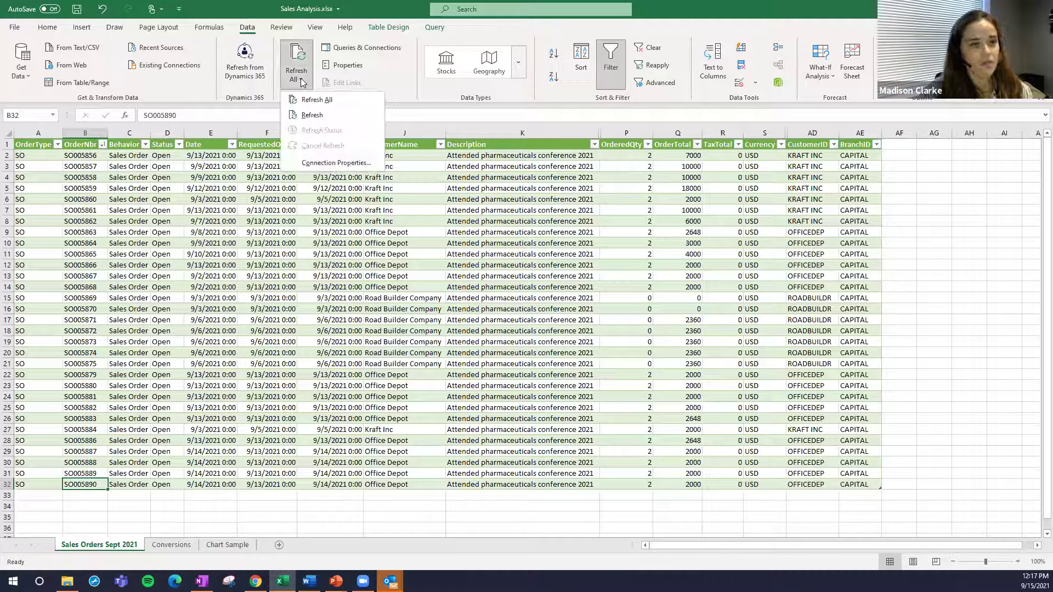
click(328, 104)
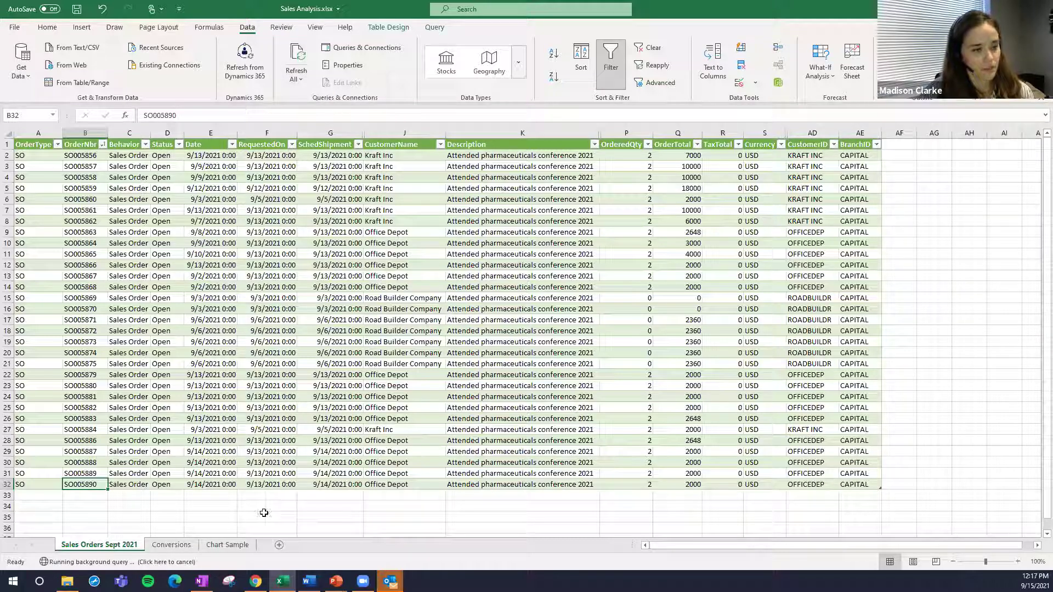
click(45, 506)
right_click(46, 506)
key(Escape)
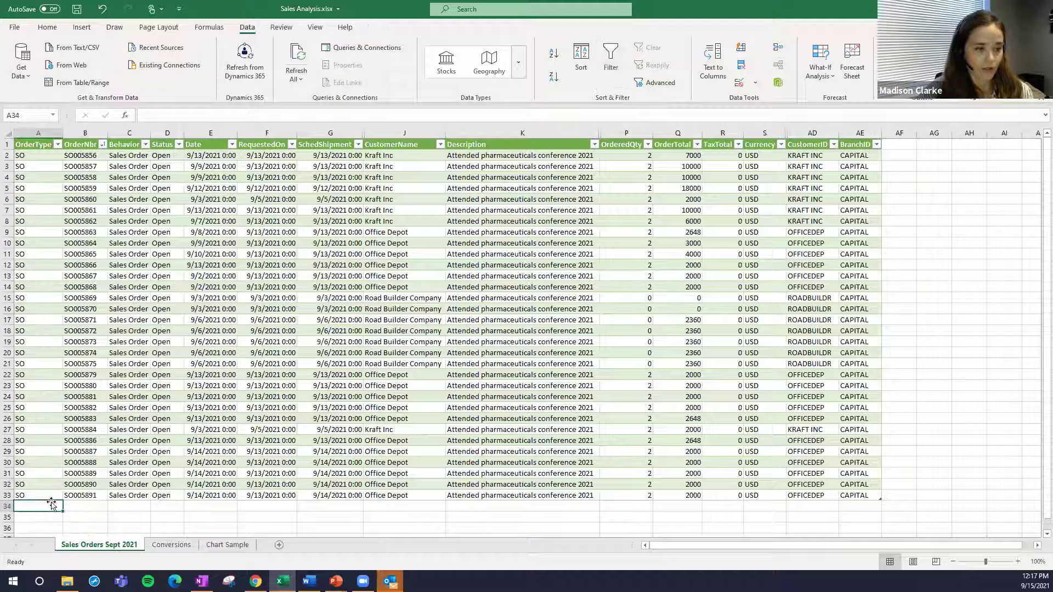
Step: Examine the last row of the sales orders table and its Date and CustomerName columns
click(33, 496)
click(9, 495)
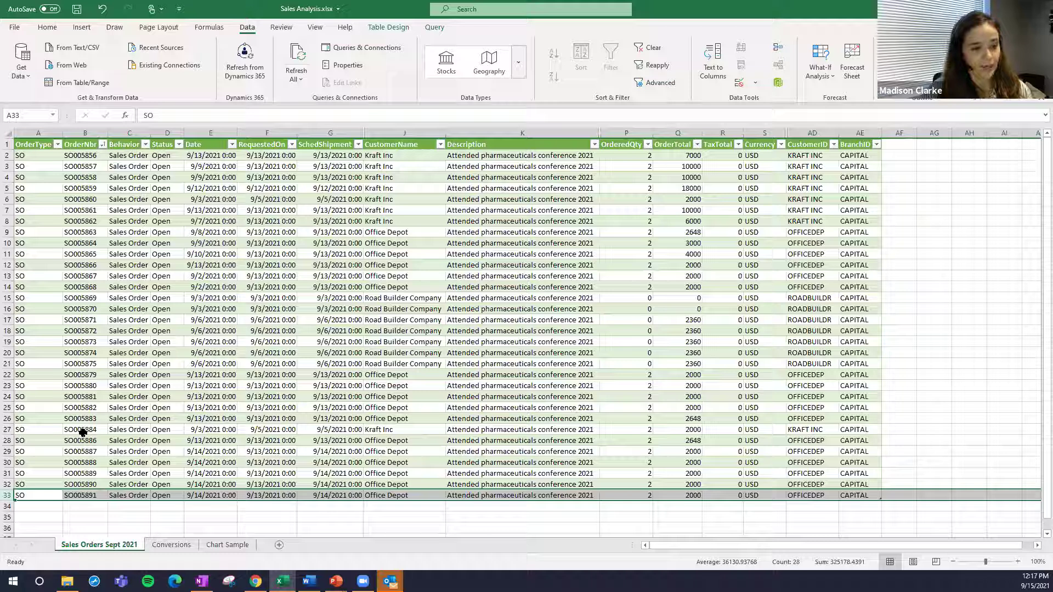
click(210, 134)
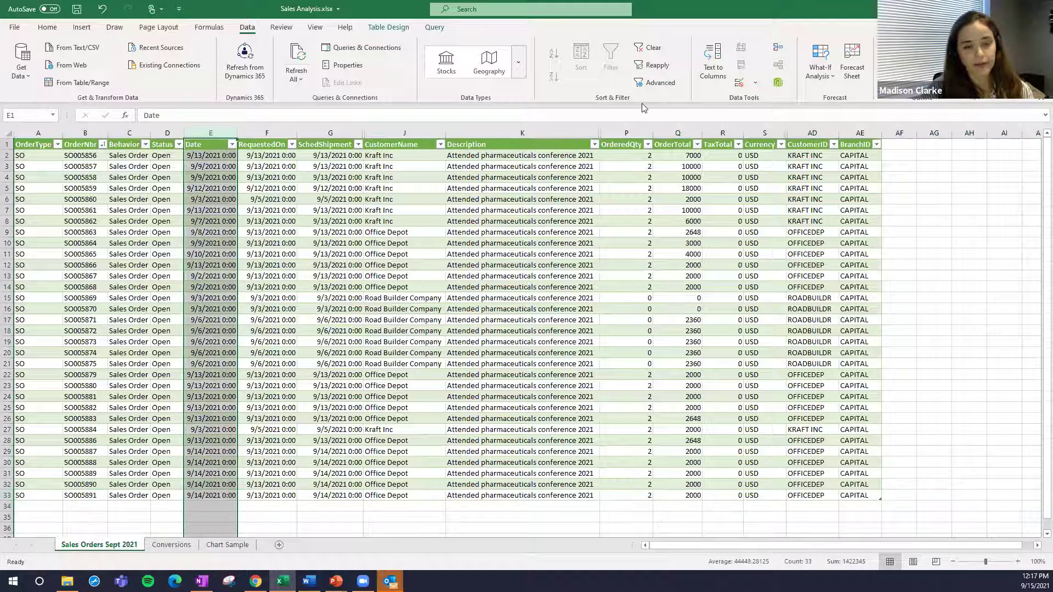
click(373, 164)
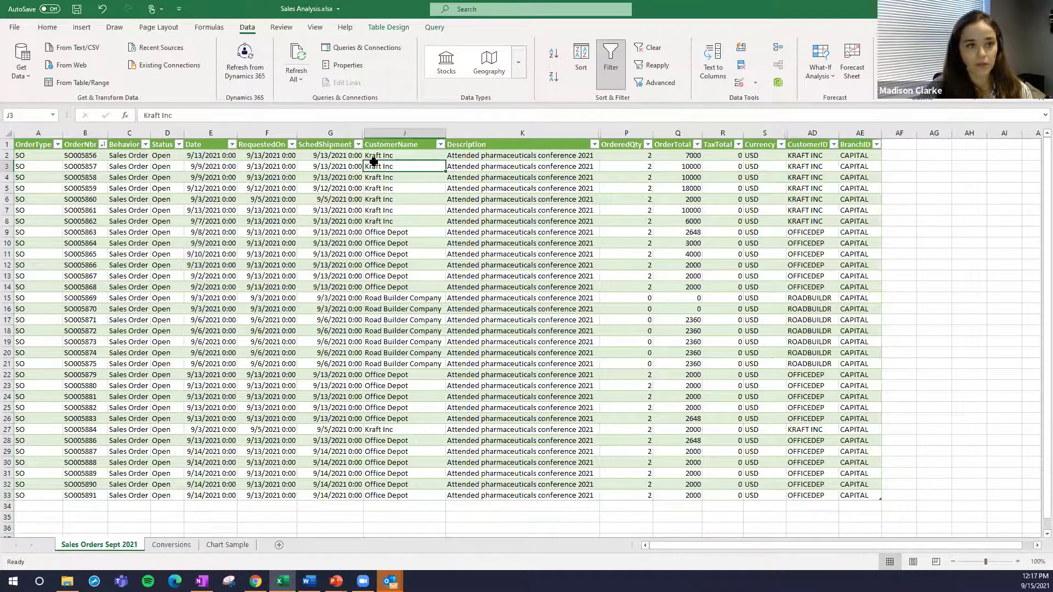
click(388, 133)
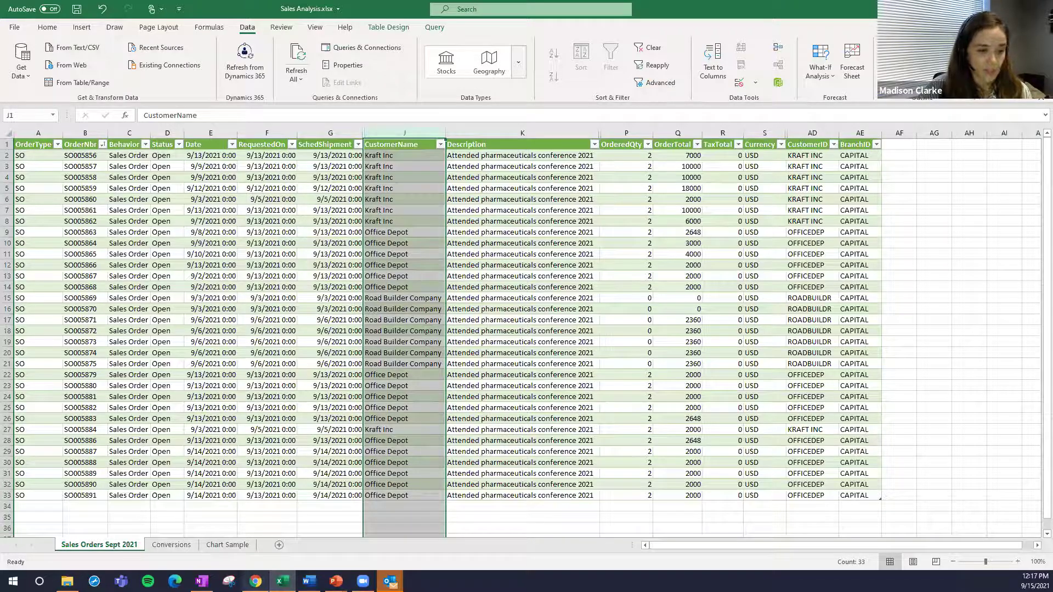
Step: Return to the Acumatica Sales Orders list and examine the Region column of the newest order
click(255, 582)
click(130, 103)
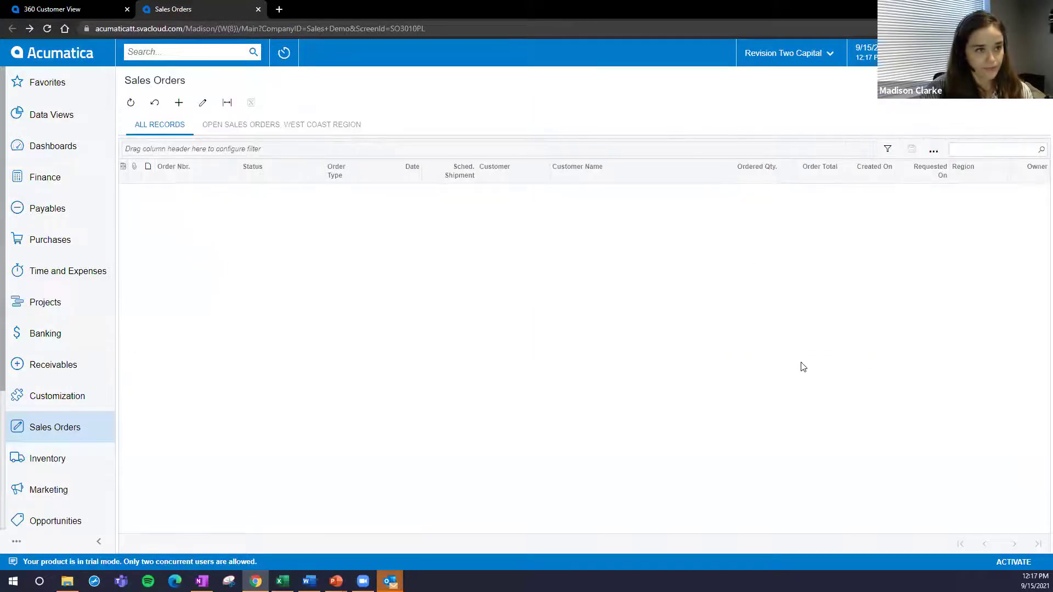
drag(909, 530, 1039, 530)
click(823, 193)
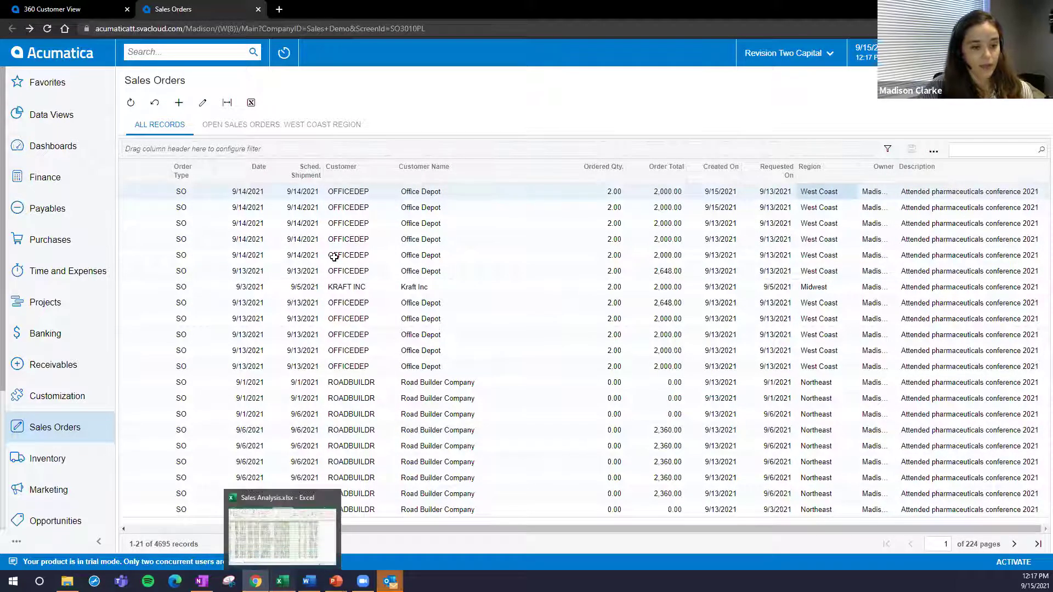
Step: Switch to the Sales Analysis workbook in Excel and review the refreshed sales revenue chart on the Chart Sample sheet
click(282, 581)
click(267, 441)
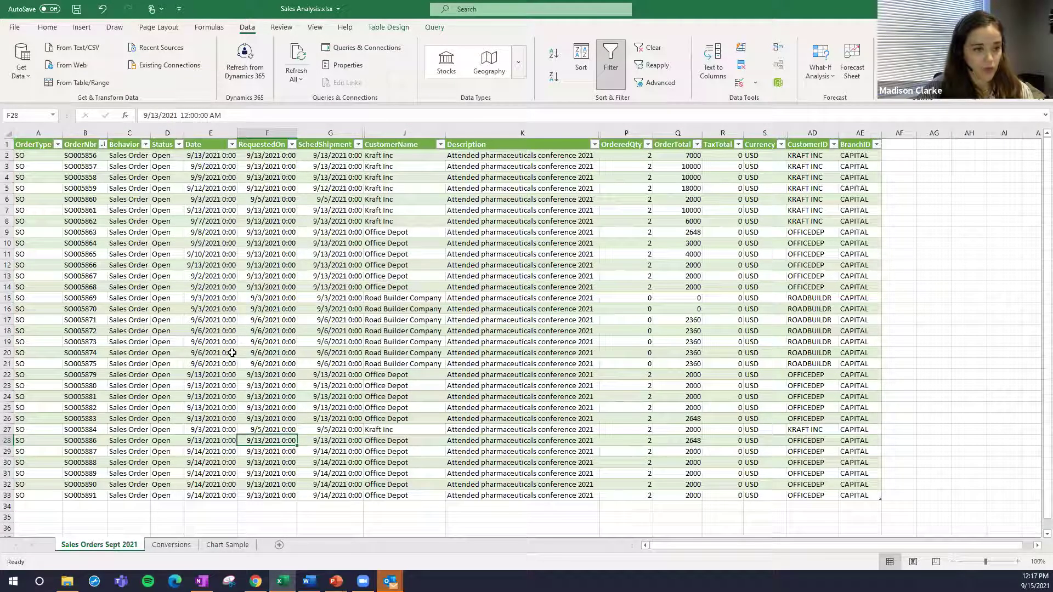
click(230, 548)
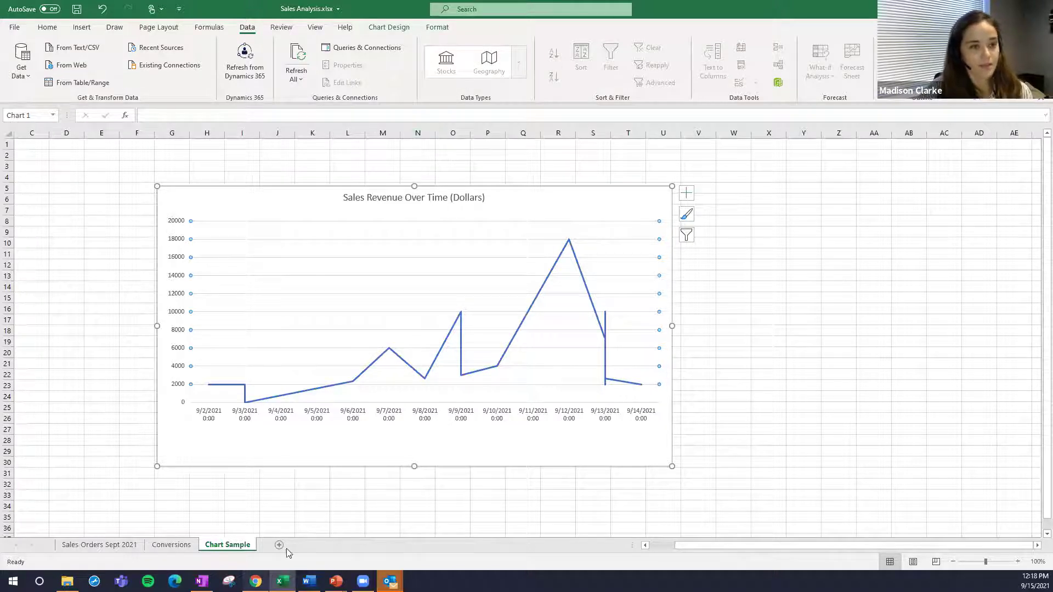
Step: Switch to the 360 Customer View in Acumatica and examine the customer class and state of the listed customers
click(256, 582)
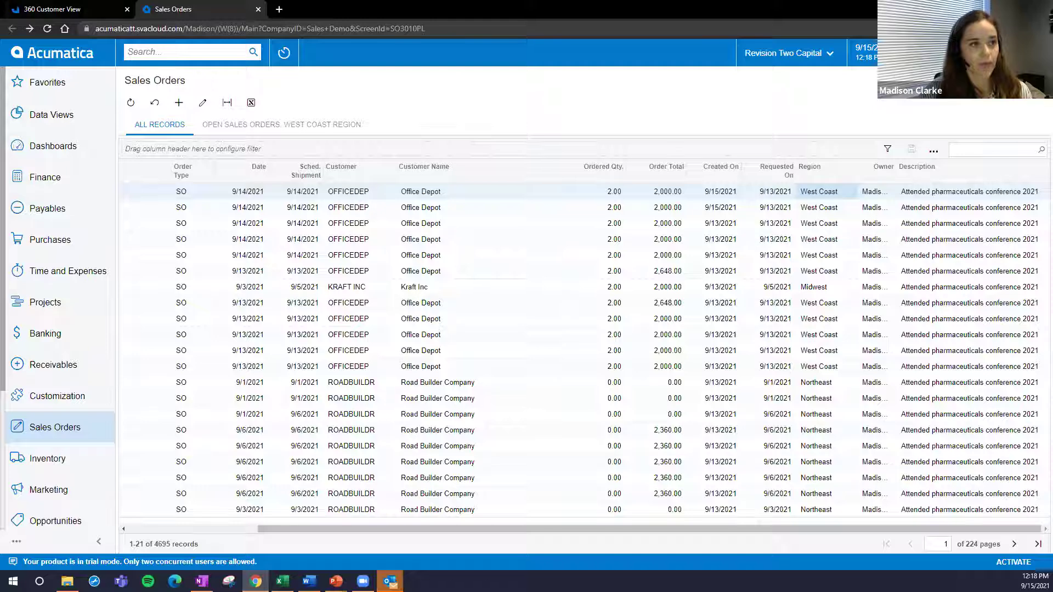
click(76, 9)
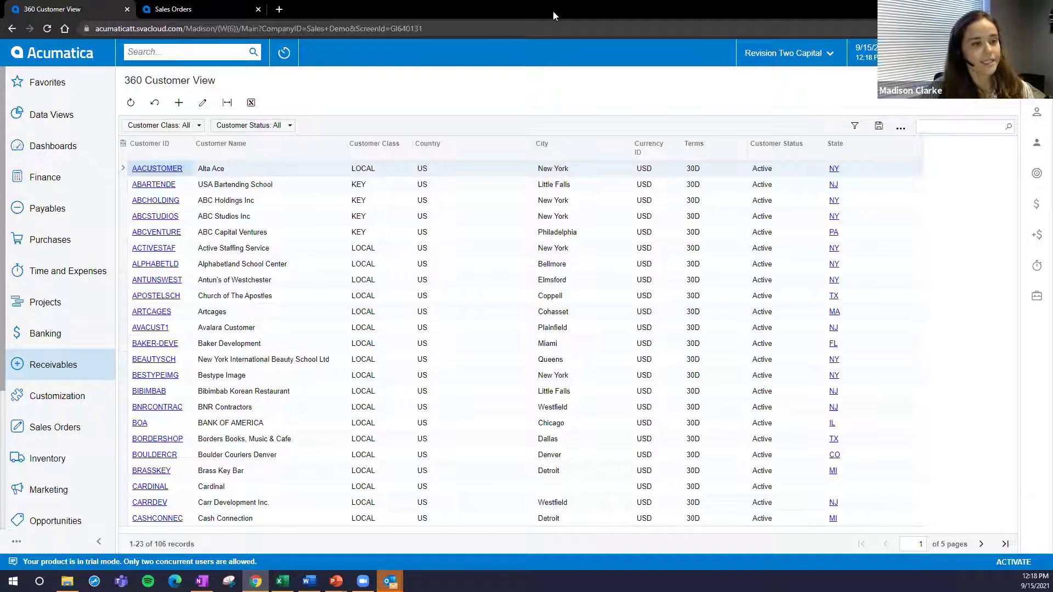
click(281, 248)
click(386, 206)
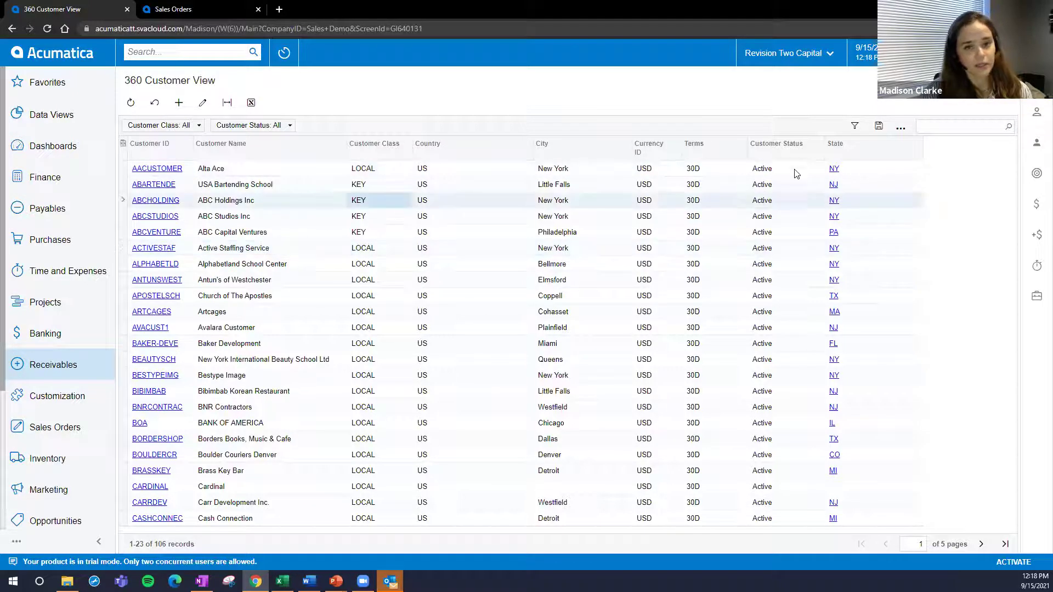
click(859, 221)
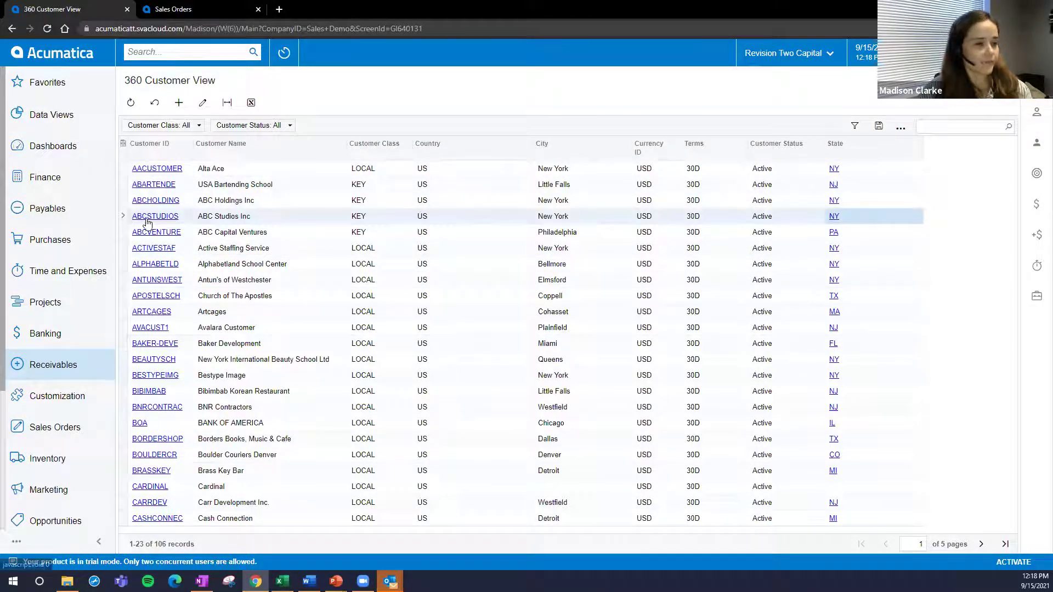
Step: Review the Alta Ace customer record, and examine the side-panel contacts of the first four customers in the 360 Customer View
click(159, 170)
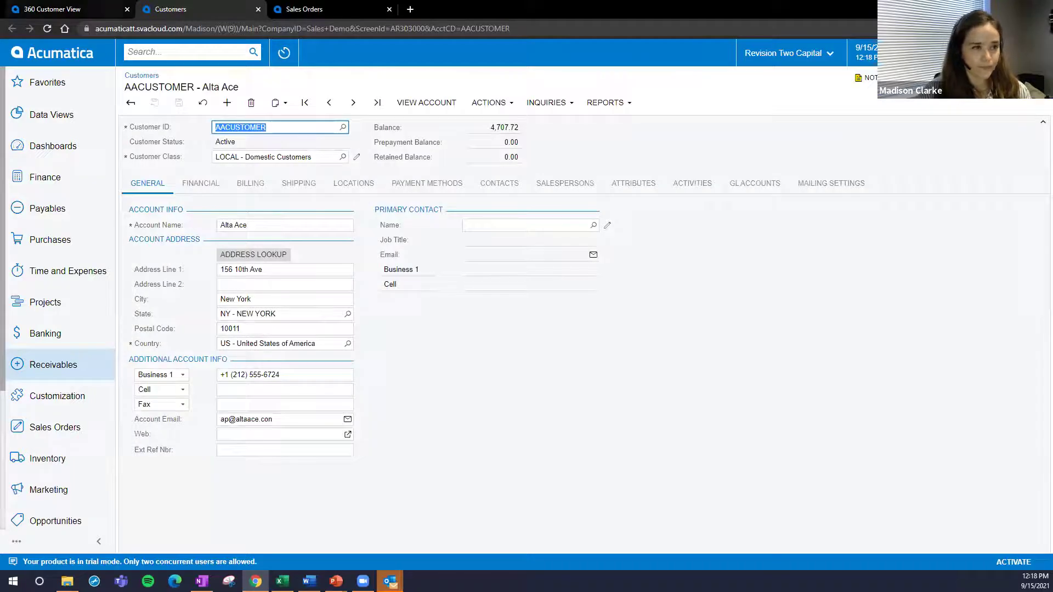
click(53, 11)
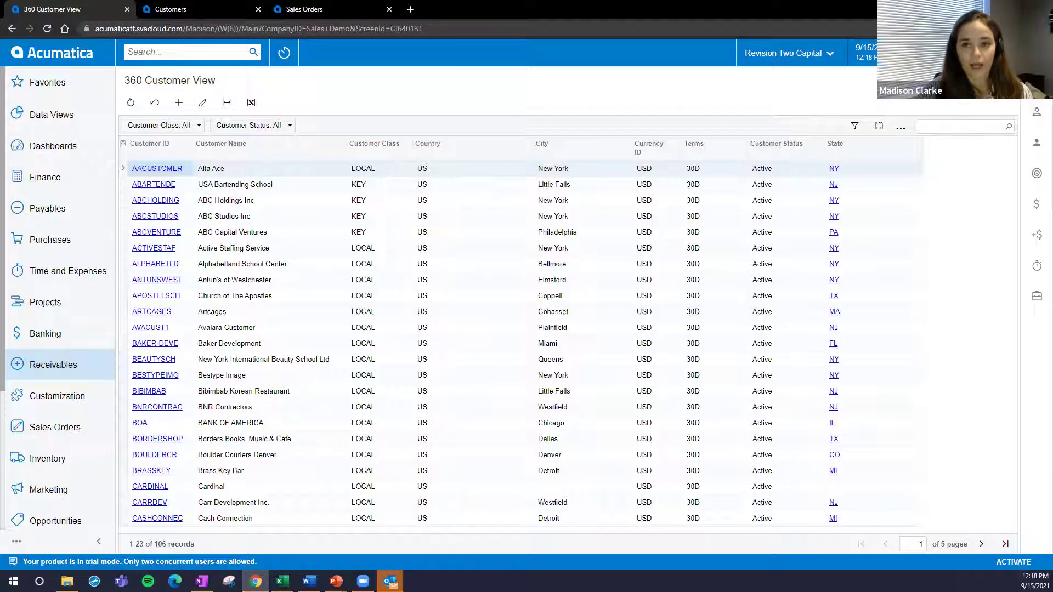
click(1037, 116)
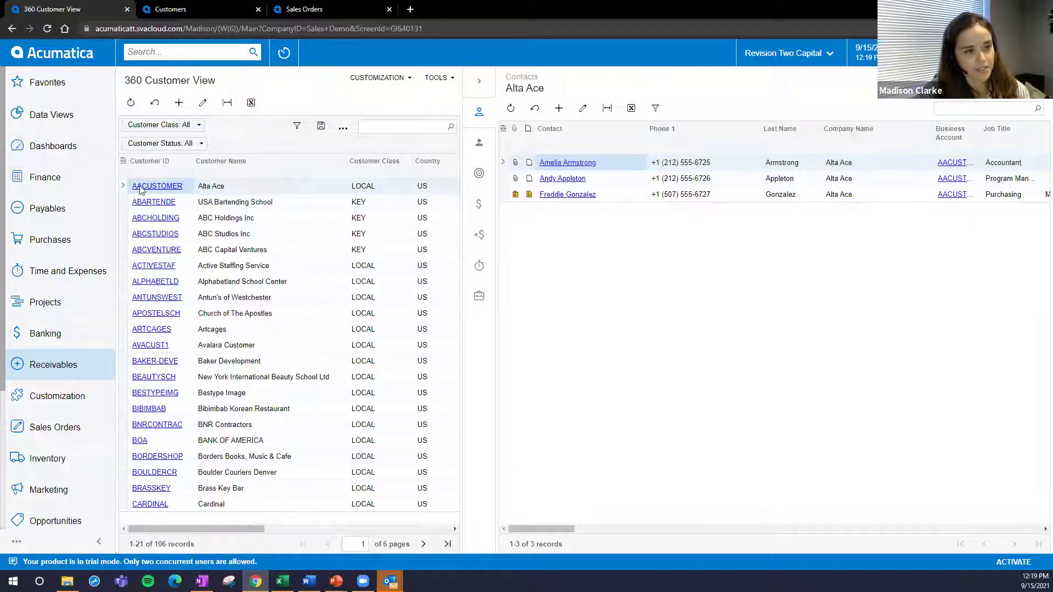
click(222, 204)
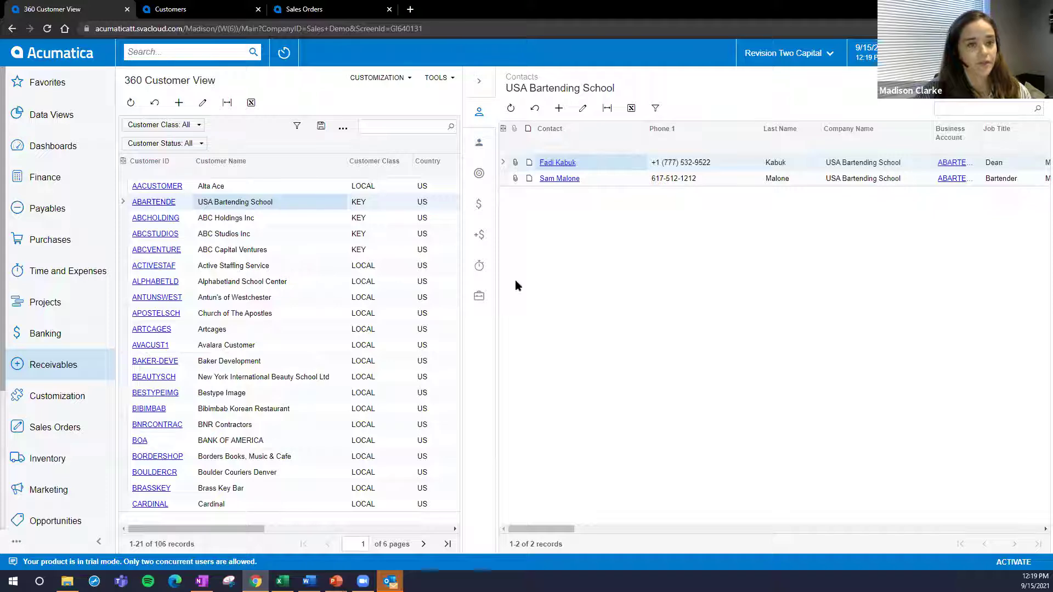
click(230, 220)
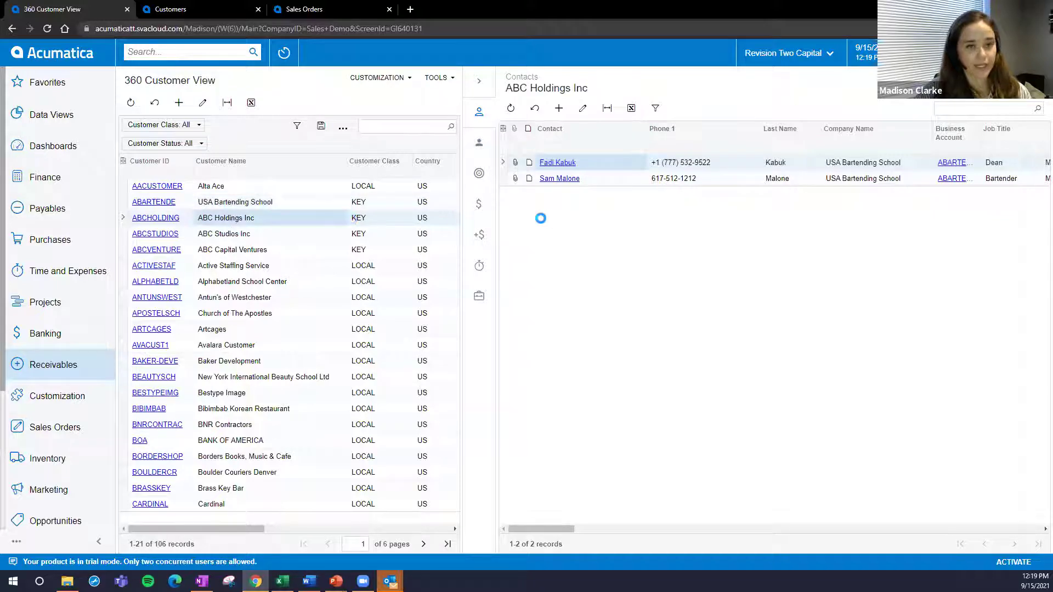
click(203, 234)
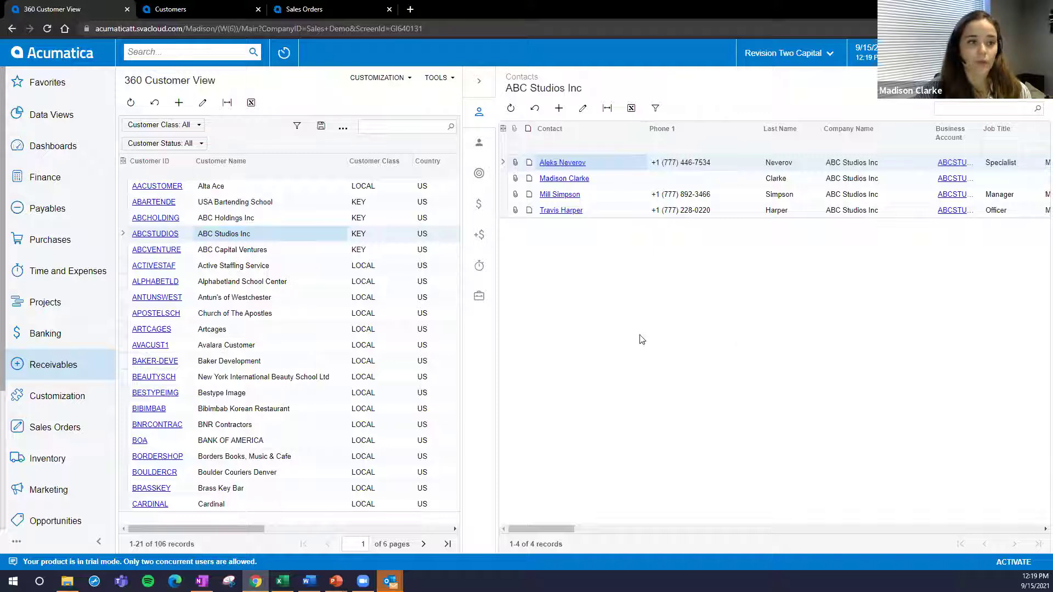
Step: Examine the general and financial details of Alta Ace in the customer record side panel
click(494, 147)
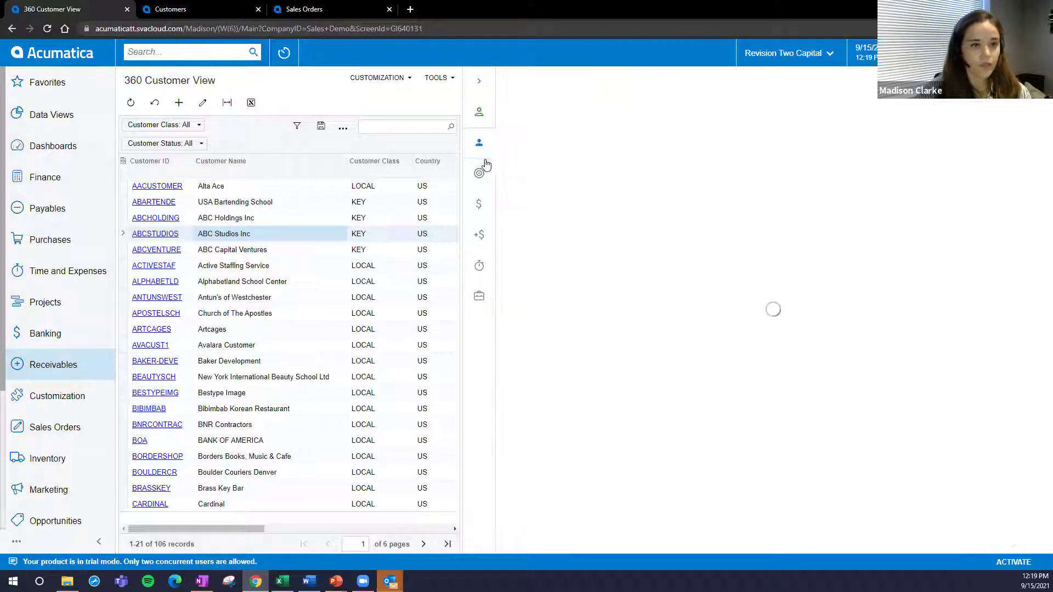
click(361, 192)
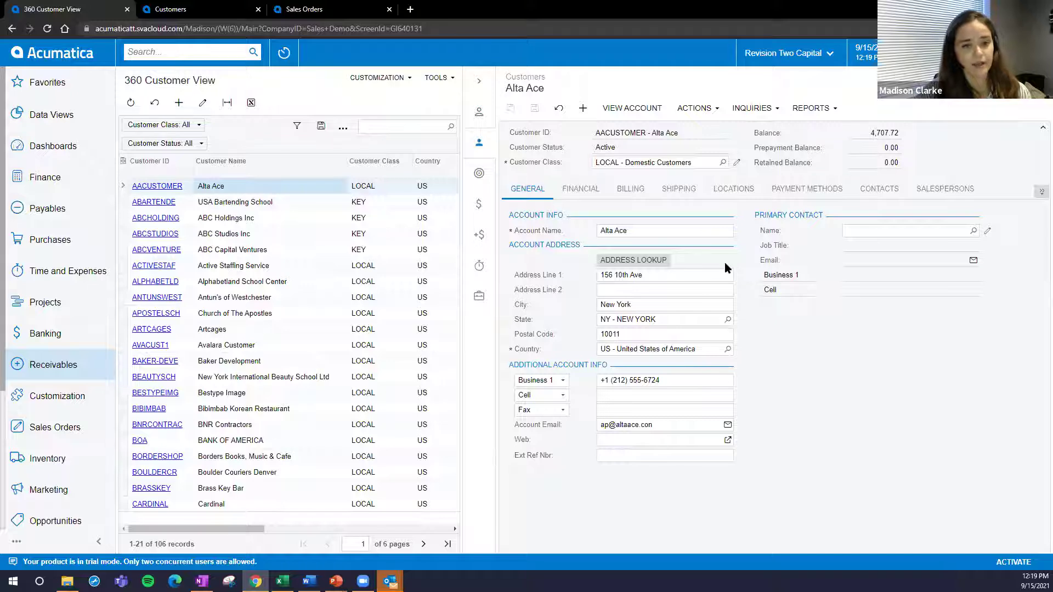
click(583, 191)
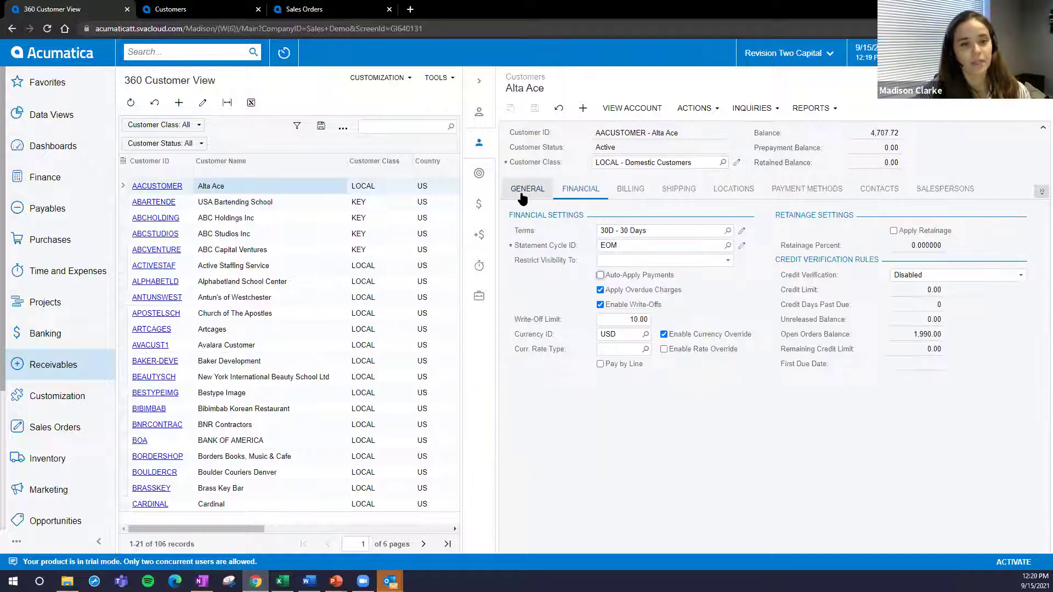
click(542, 194)
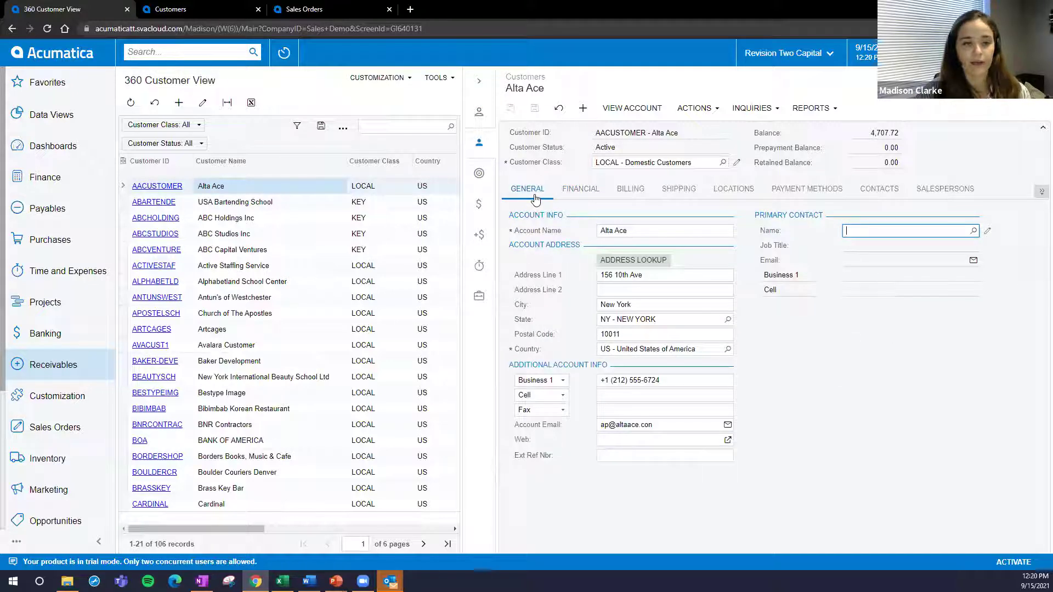
Step: Compare the sales order side-panel dashboards of Alta Ace and ABC Holdings Inc
click(484, 180)
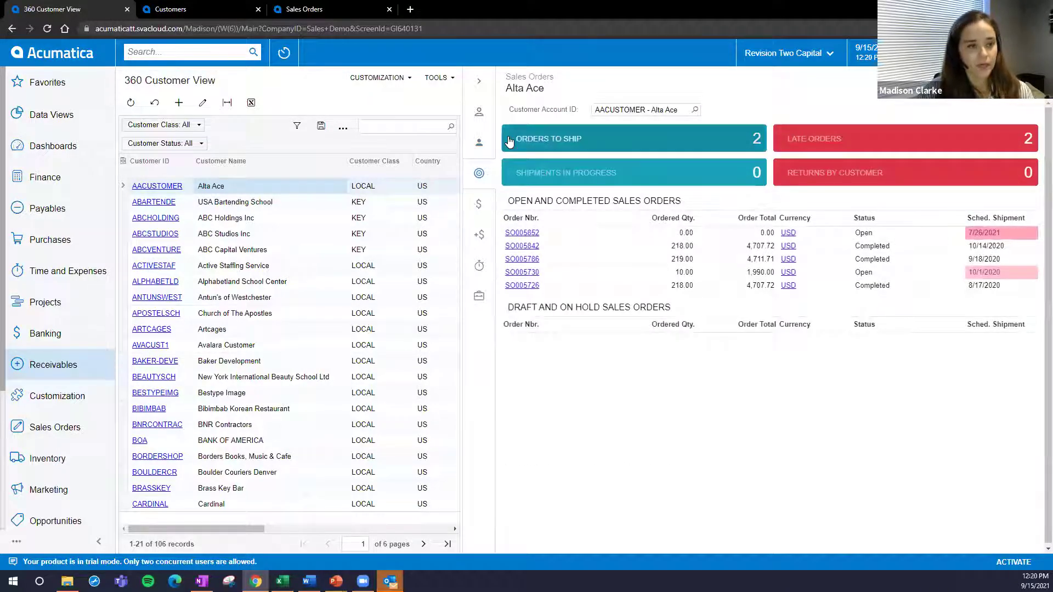
click(481, 176)
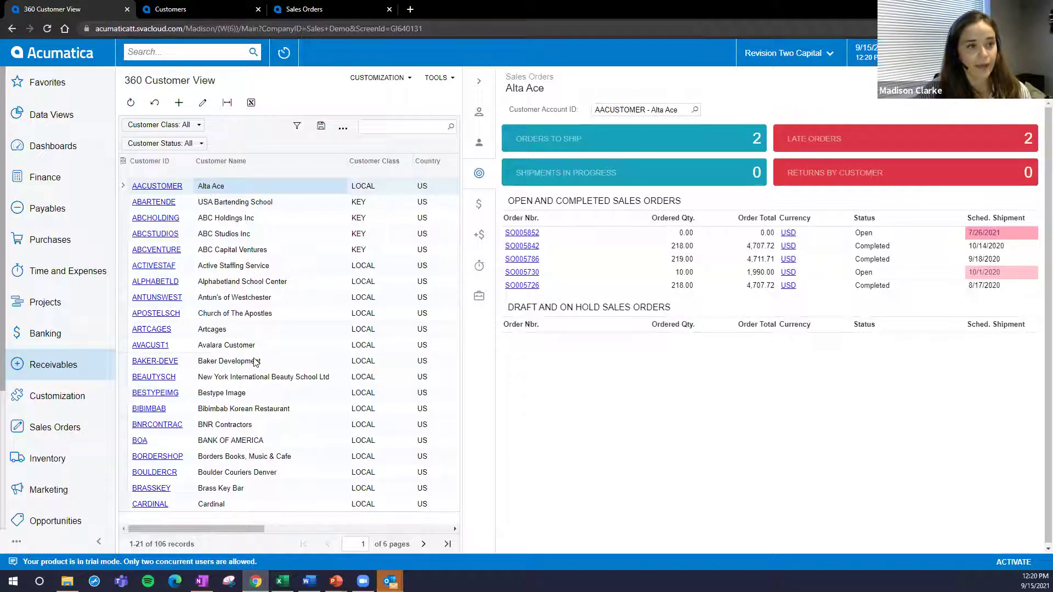
right_click(219, 232)
click(221, 215)
click(235, 223)
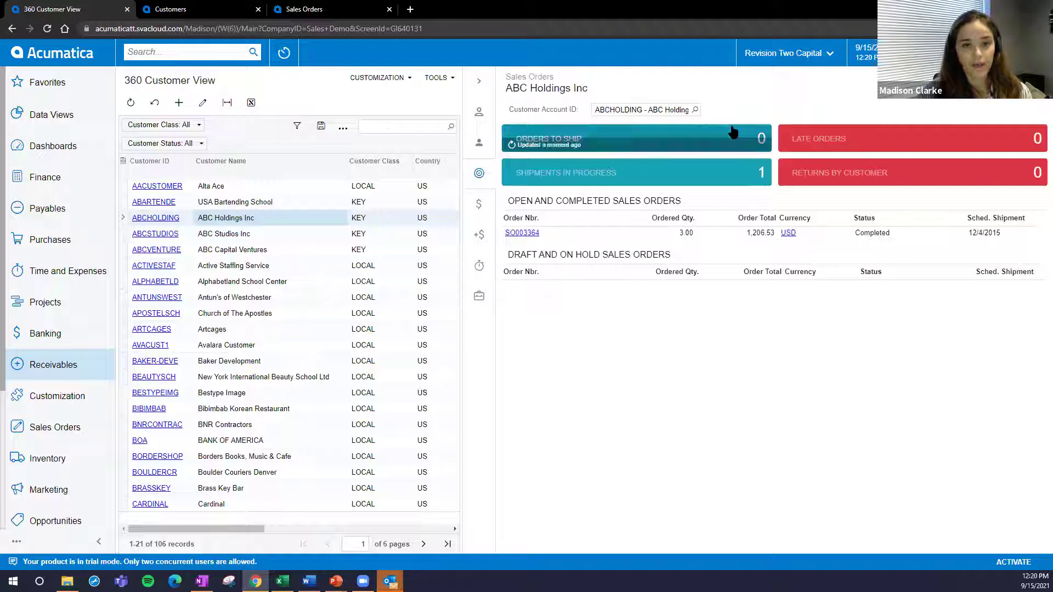
click(244, 186)
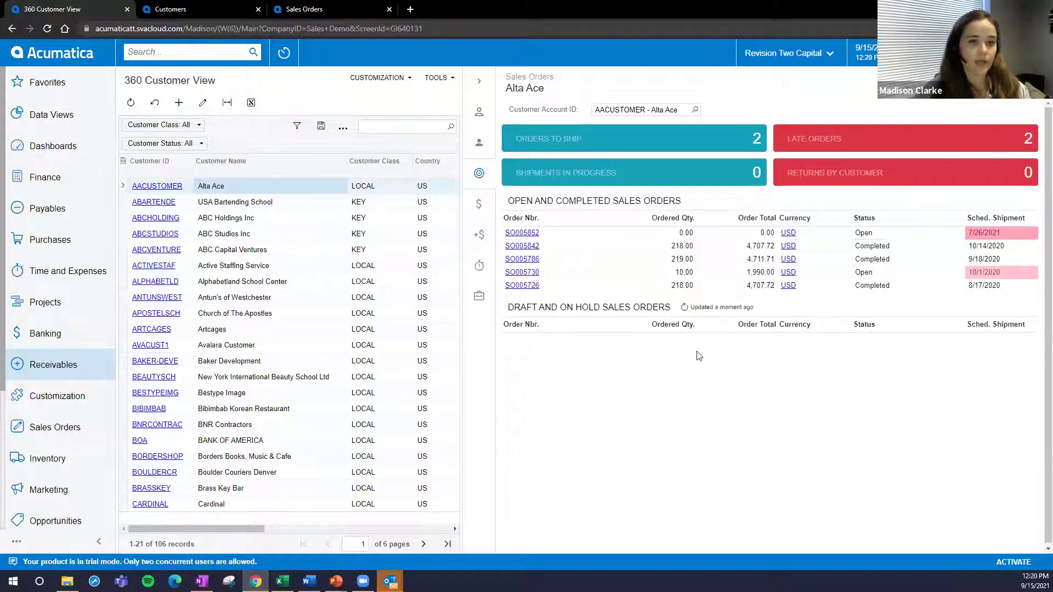
Step: Review the invoices, opportunities, activities and cases of Alta Ace in the side panel, and collapse it
click(479, 210)
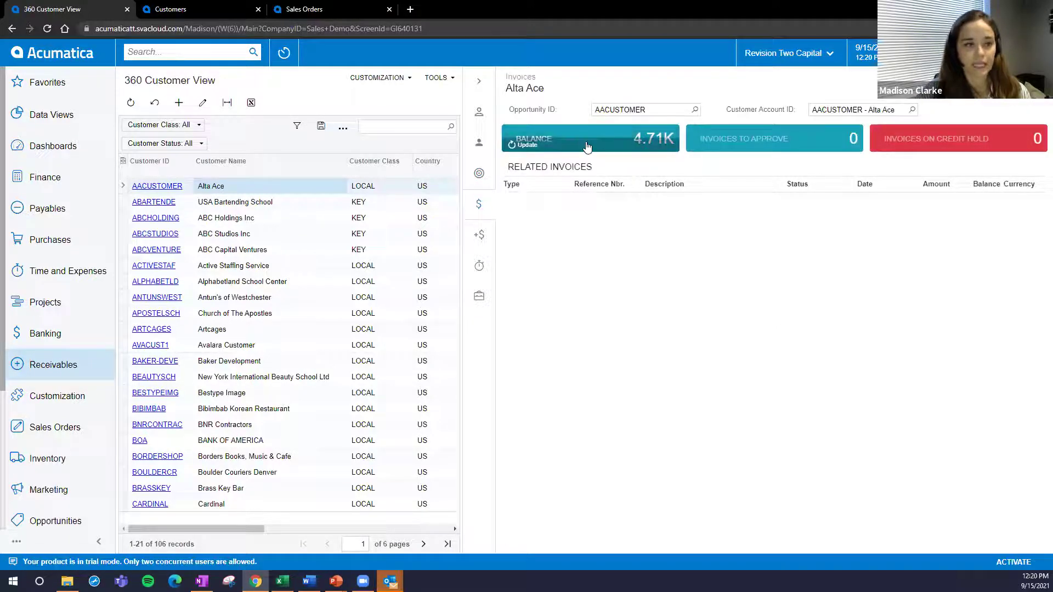
click(483, 245)
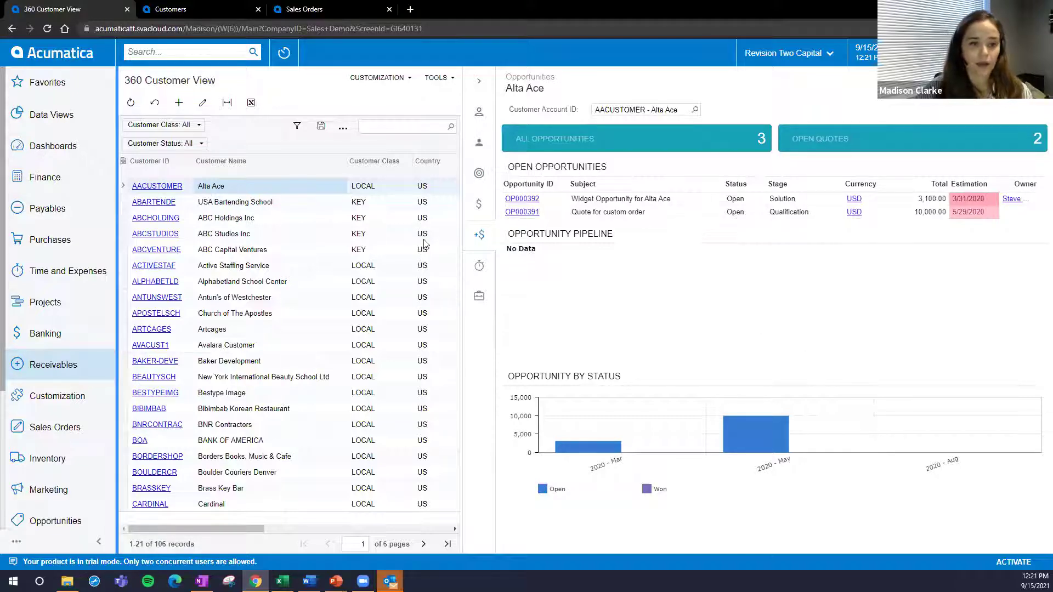
click(478, 277)
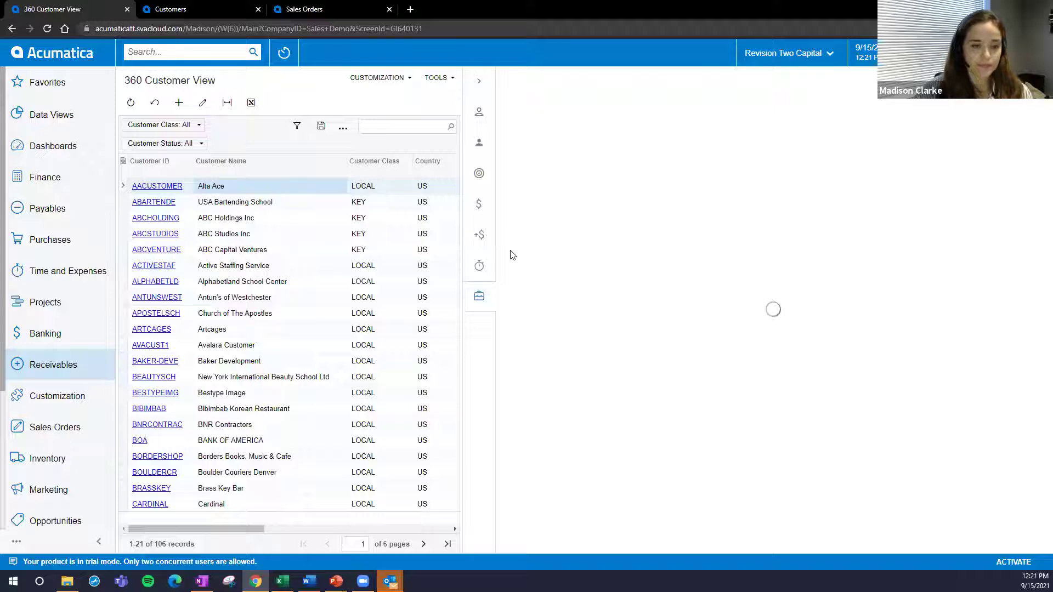
click(482, 307)
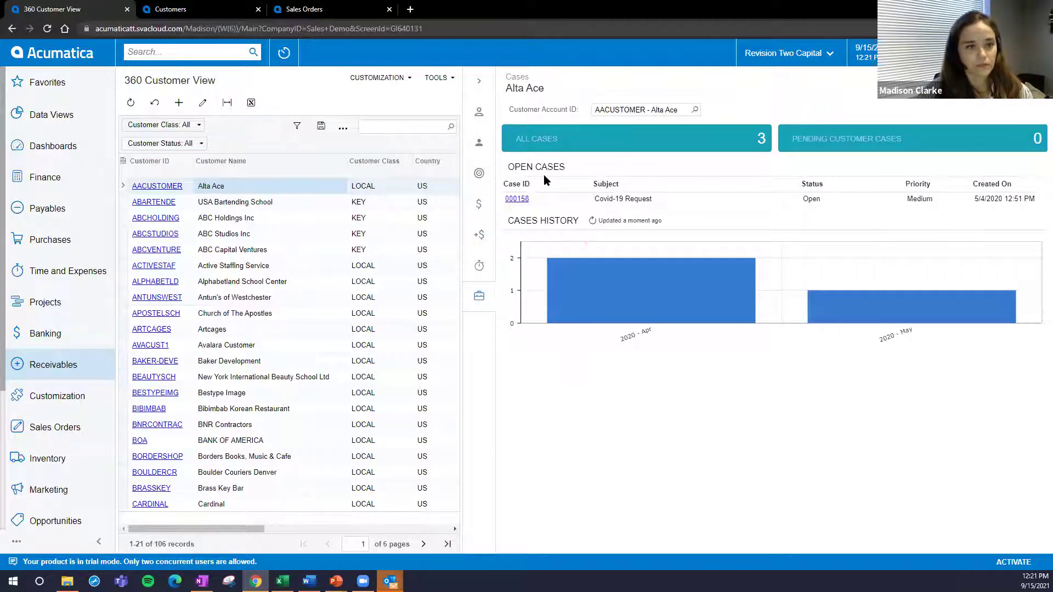
click(491, 88)
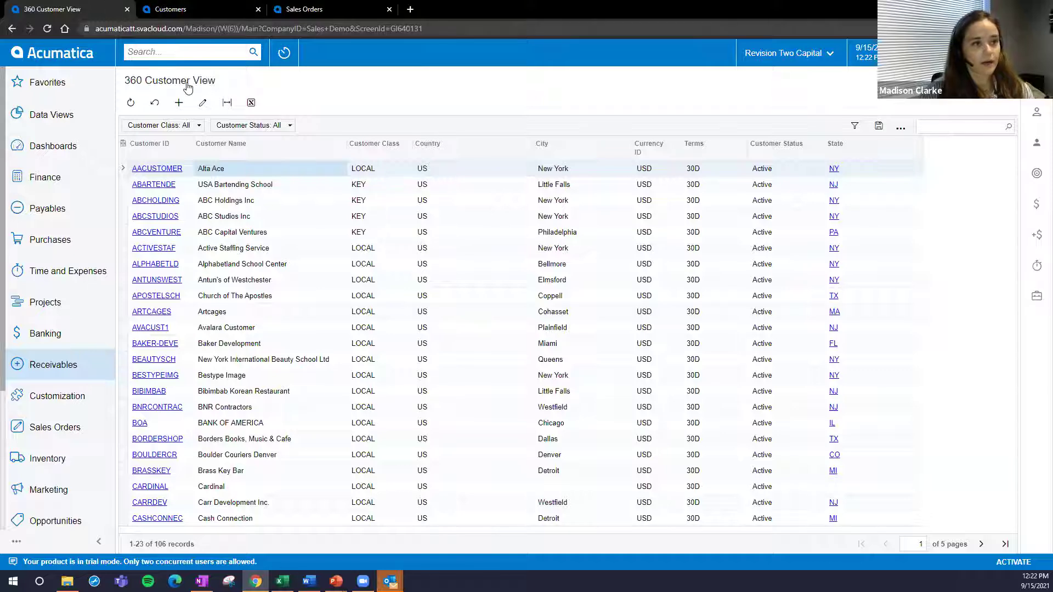
Step: Open the generic inquiry definition behind the Customers list in Receivables
click(82, 354)
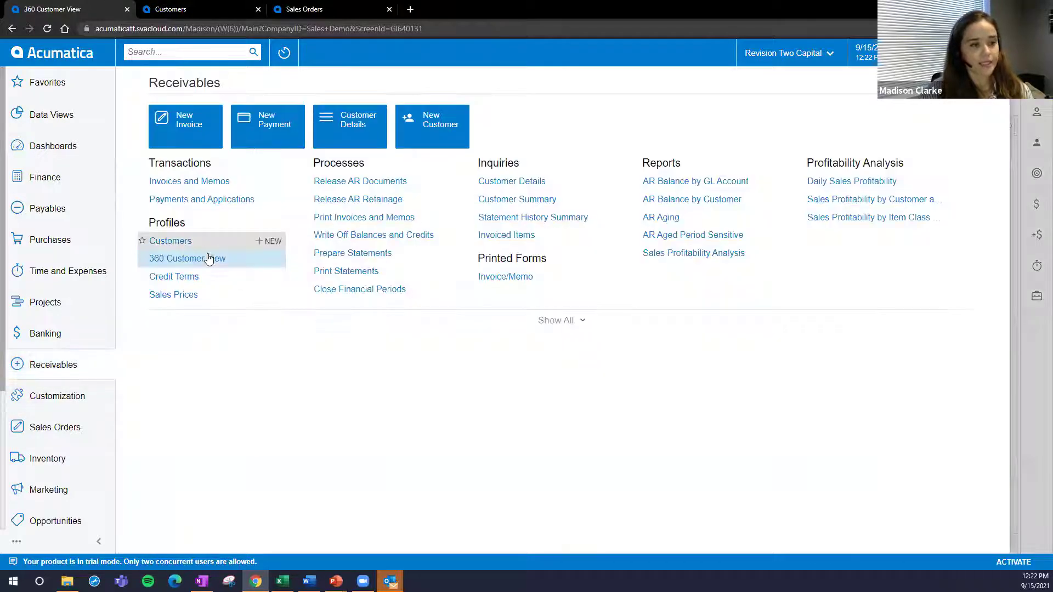
click(164, 239)
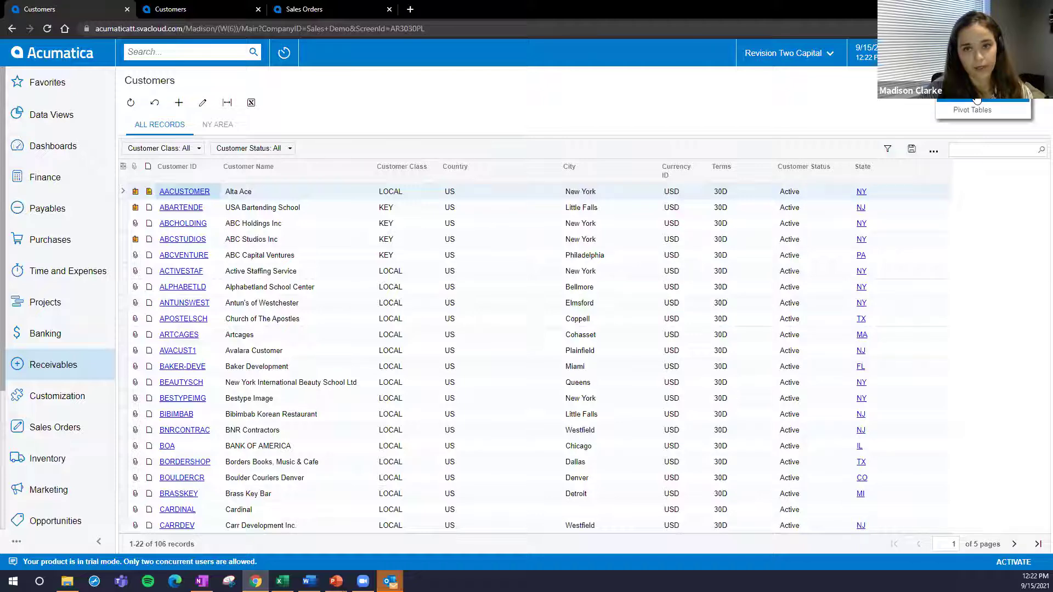
click(963, 109)
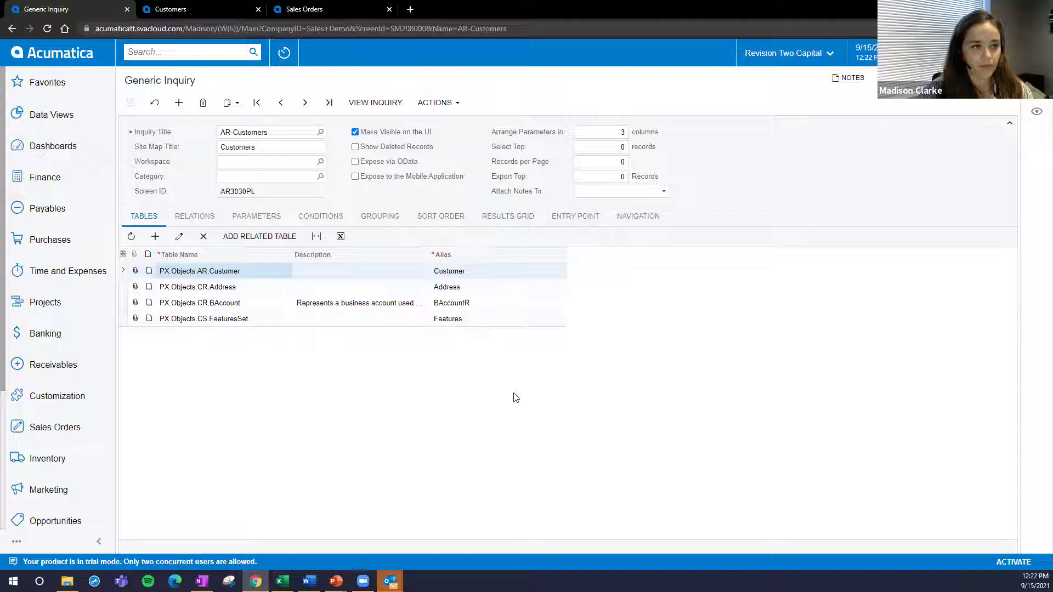
Step: Copy the AR-Customers generic inquiry definition
click(236, 104)
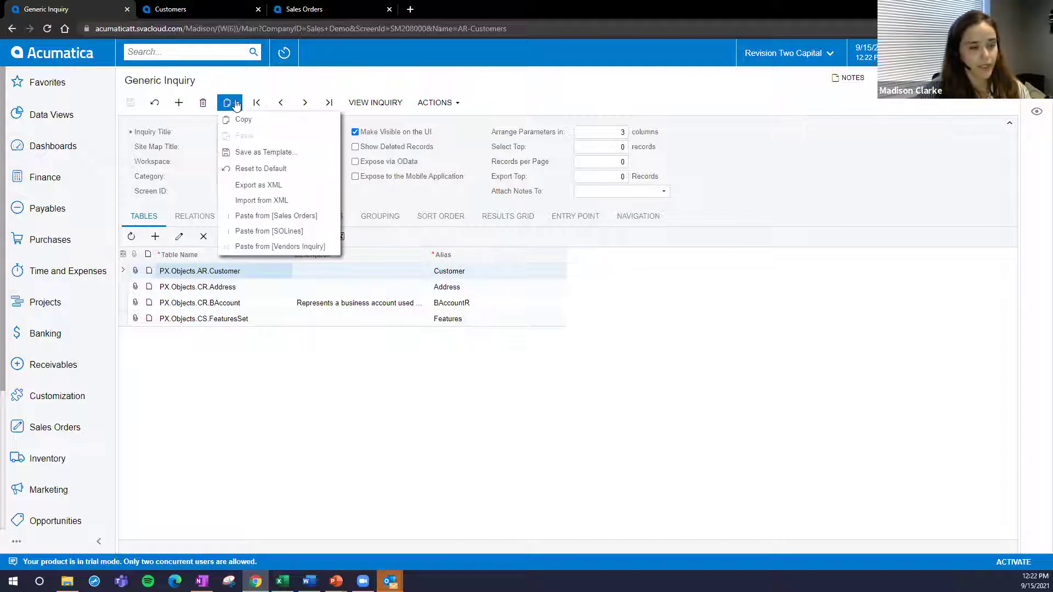
click(272, 117)
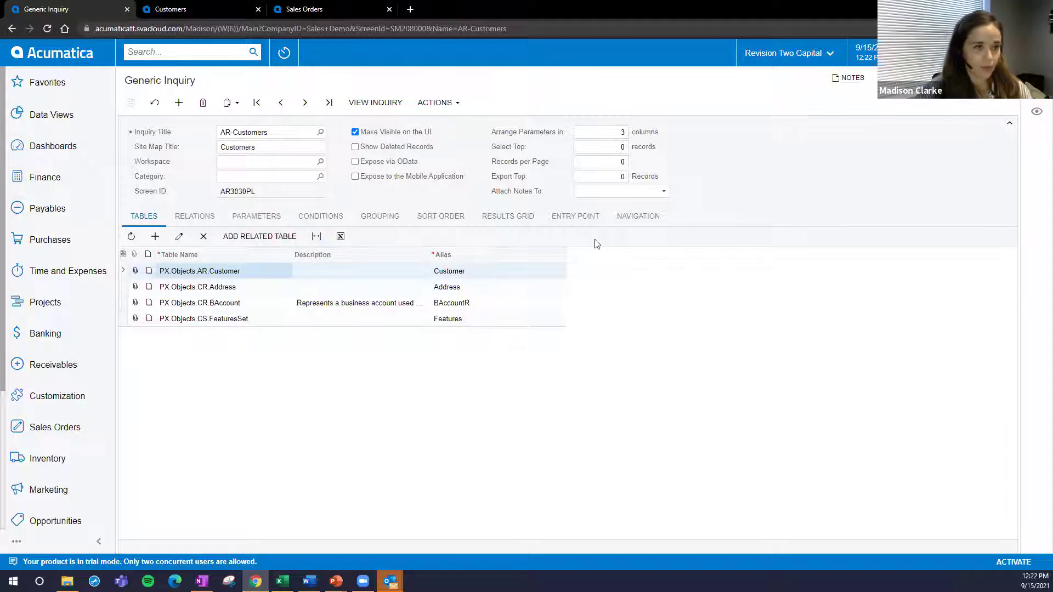
click(234, 104)
click(241, 121)
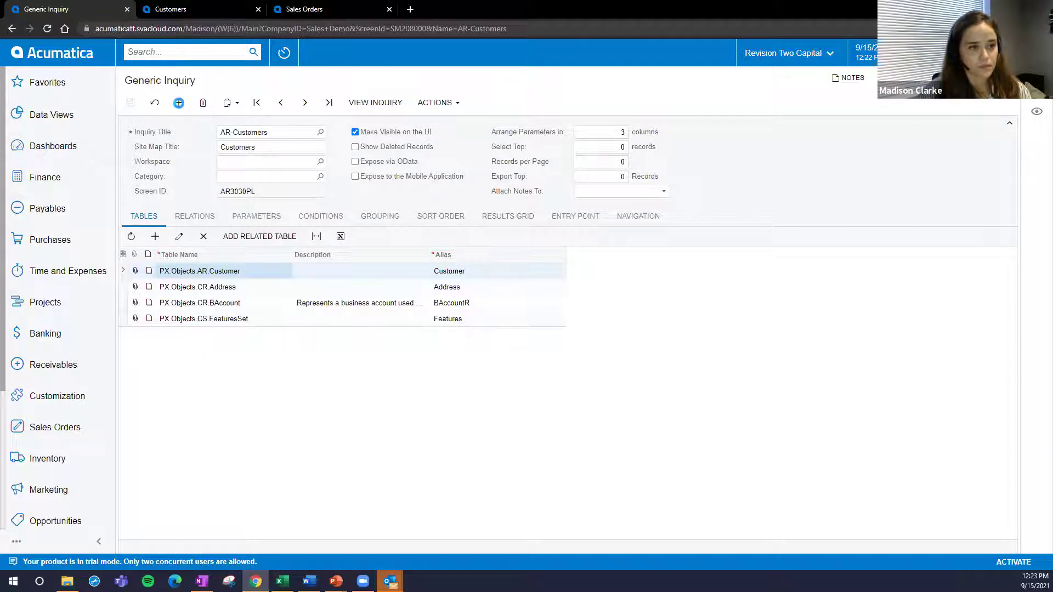
Step: Create and save a generic inquiry titled 360 Customer View from the copied definition, with Make Visible on the UI turned off
click(181, 105)
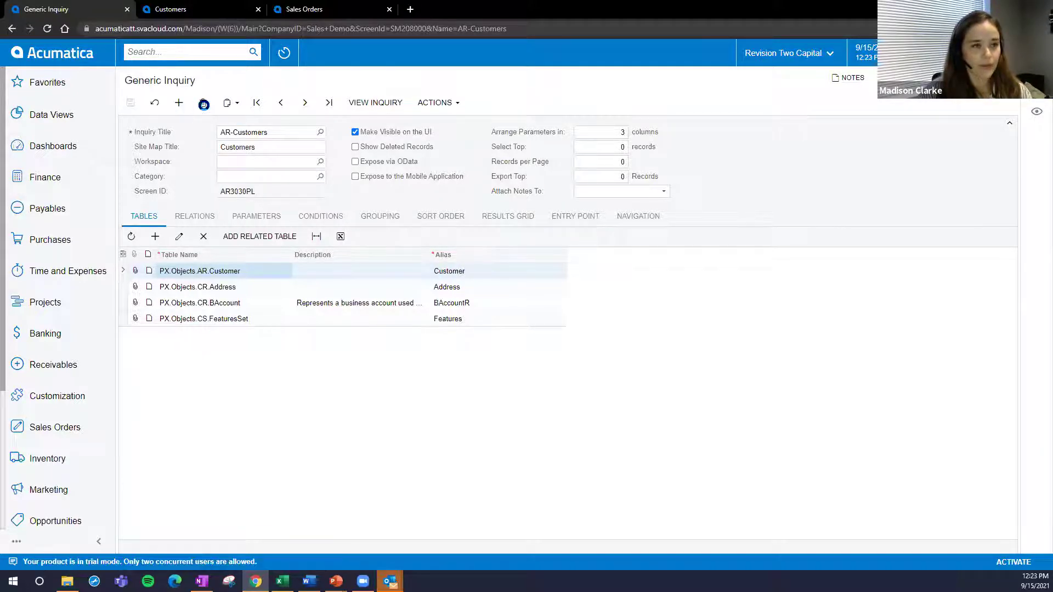
click(269, 134)
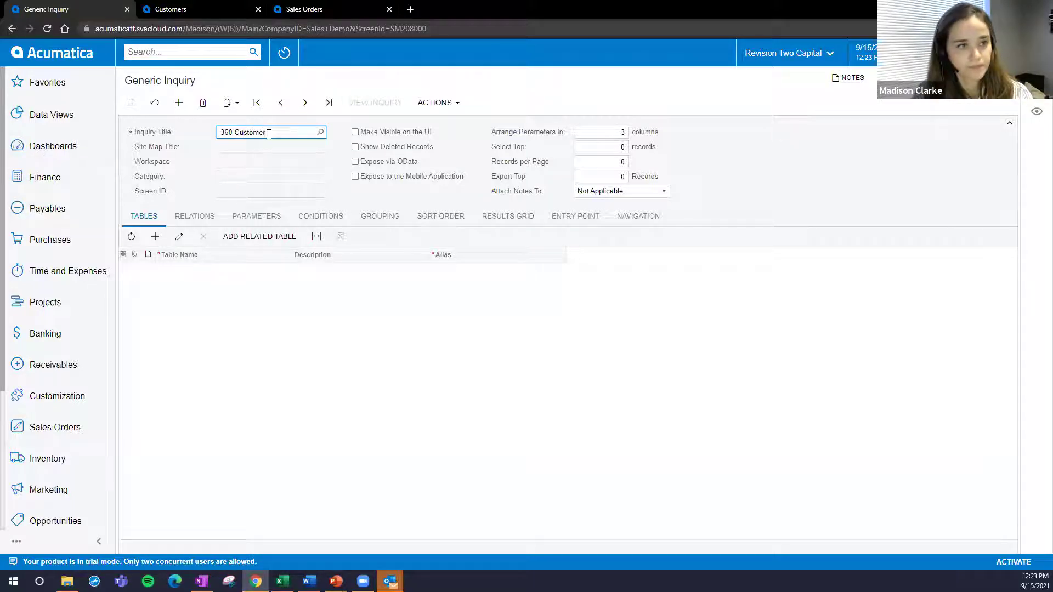
key(Tab)
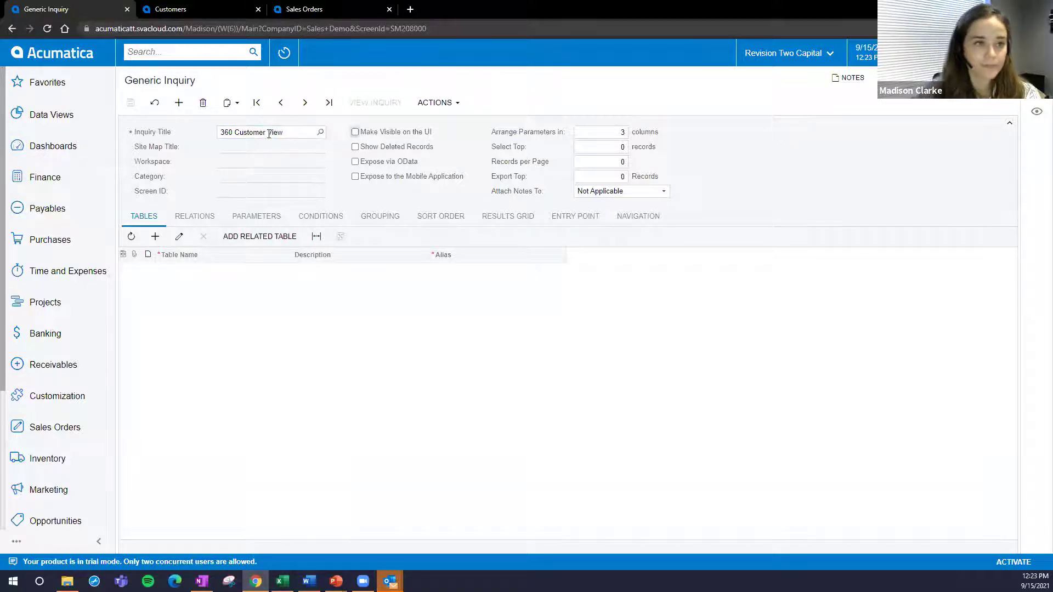
click(235, 104)
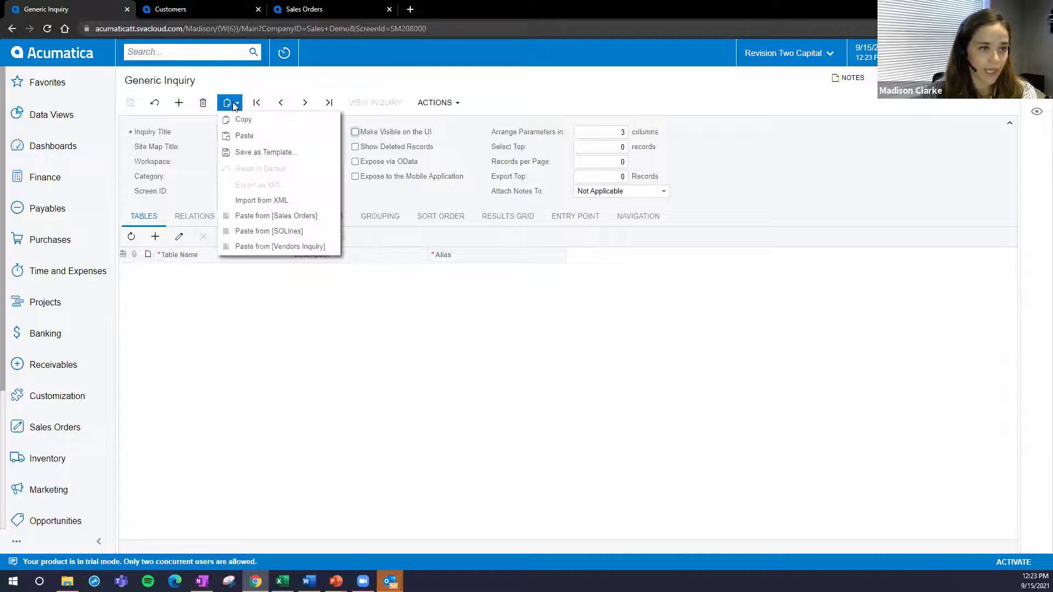
click(244, 135)
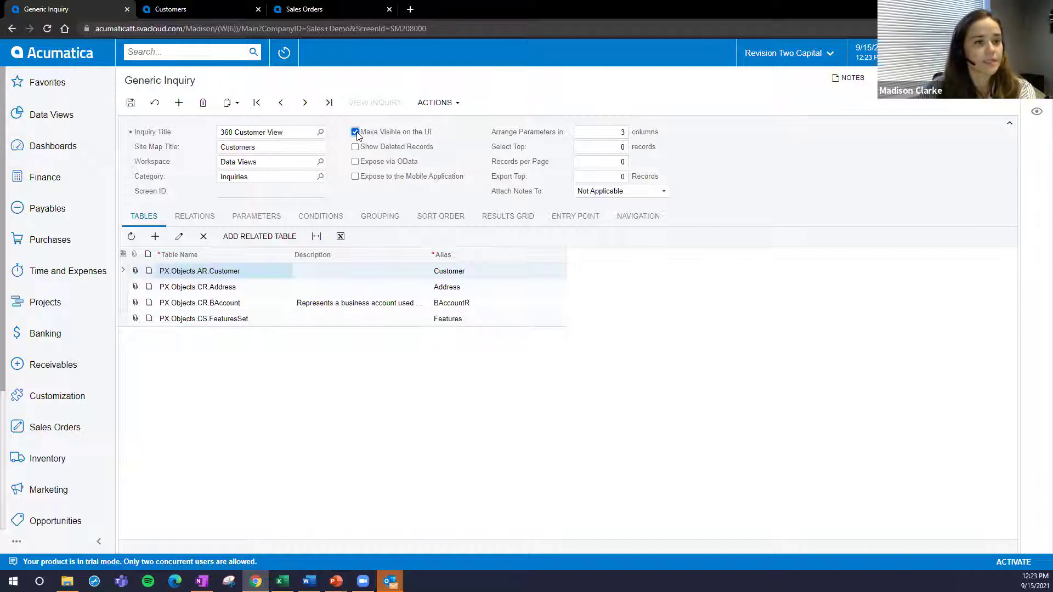
click(389, 132)
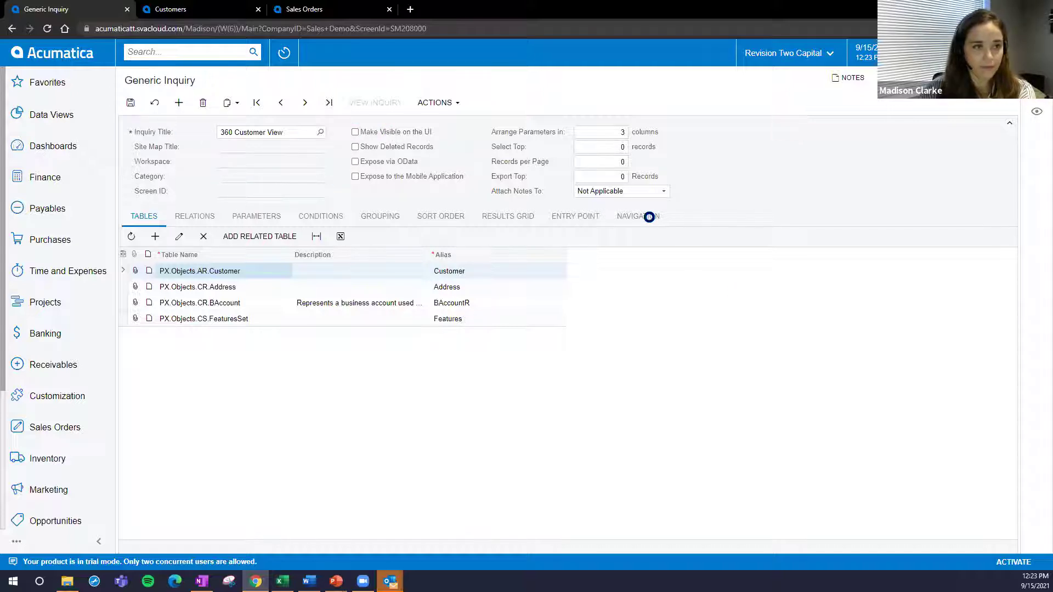
Step: Examine the navigation targets and source tables of the 360 Customer View inquiry, and return to the open Alta Ace customer record
click(648, 217)
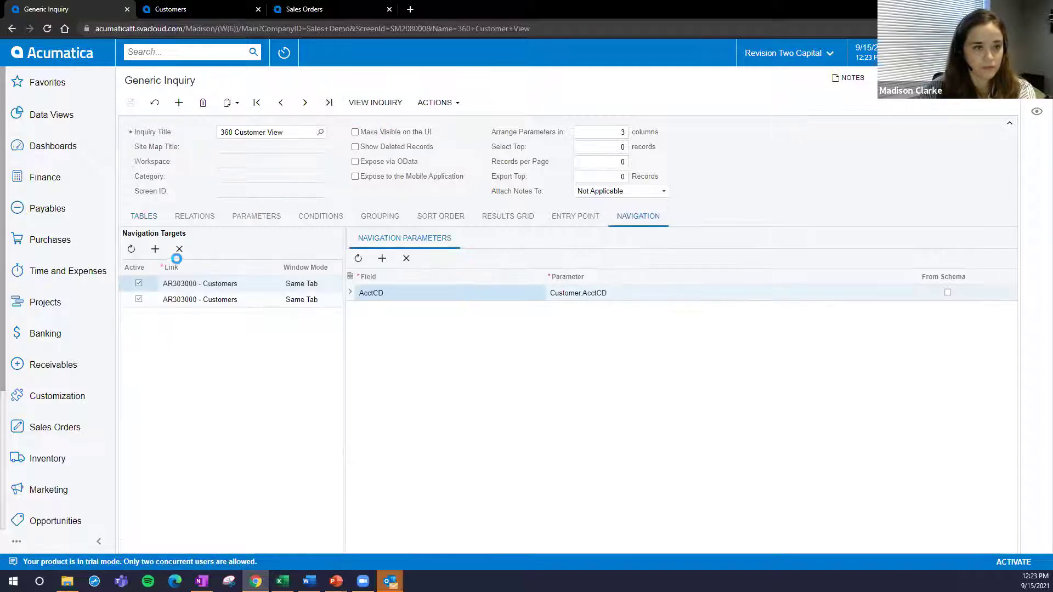
click(145, 217)
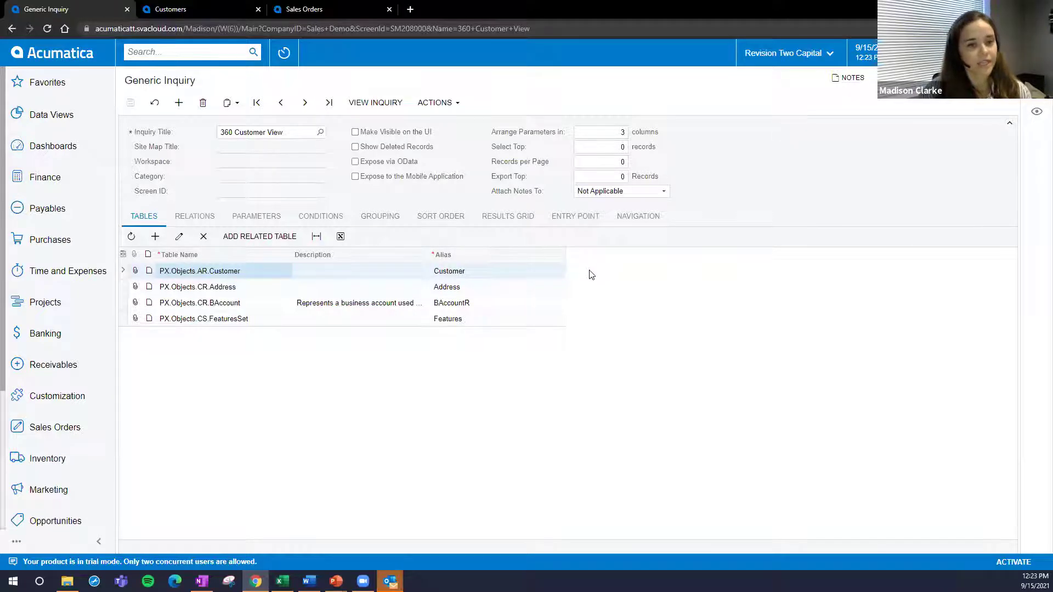
click(649, 222)
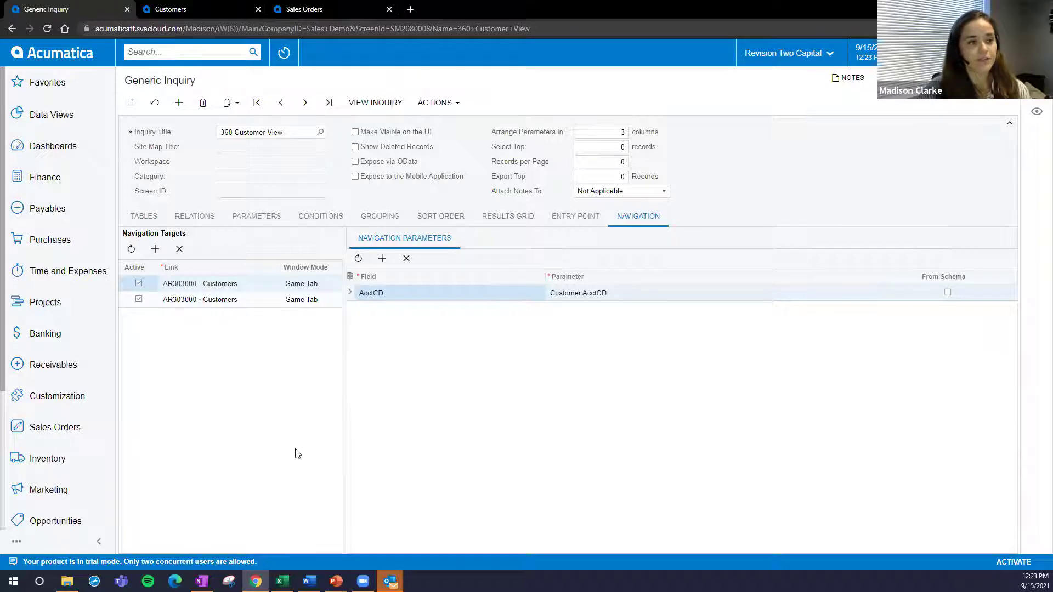
click(176, 10)
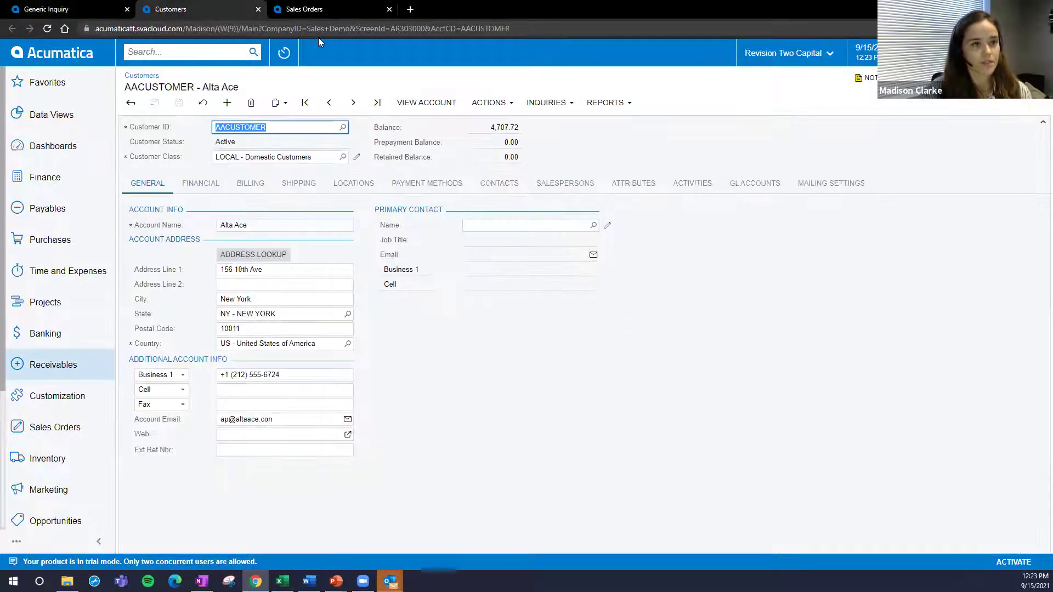
Step: Open the 360 Customer View from Receivables in a new browser tab, close the customer record tab, and show the ABC Studios Inc details
click(79, 365)
right_click(184, 267)
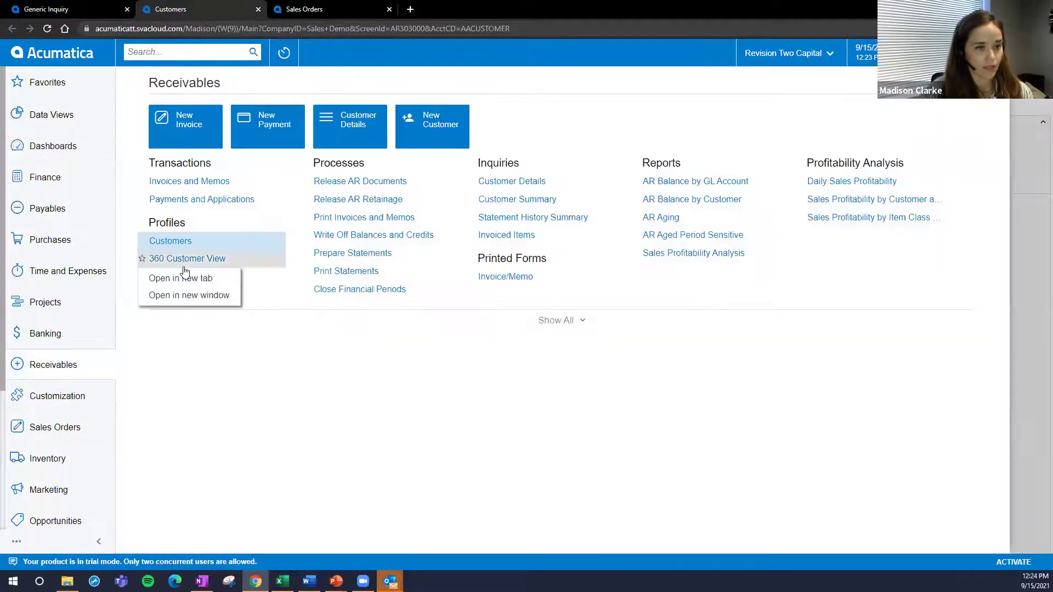
click(184, 279)
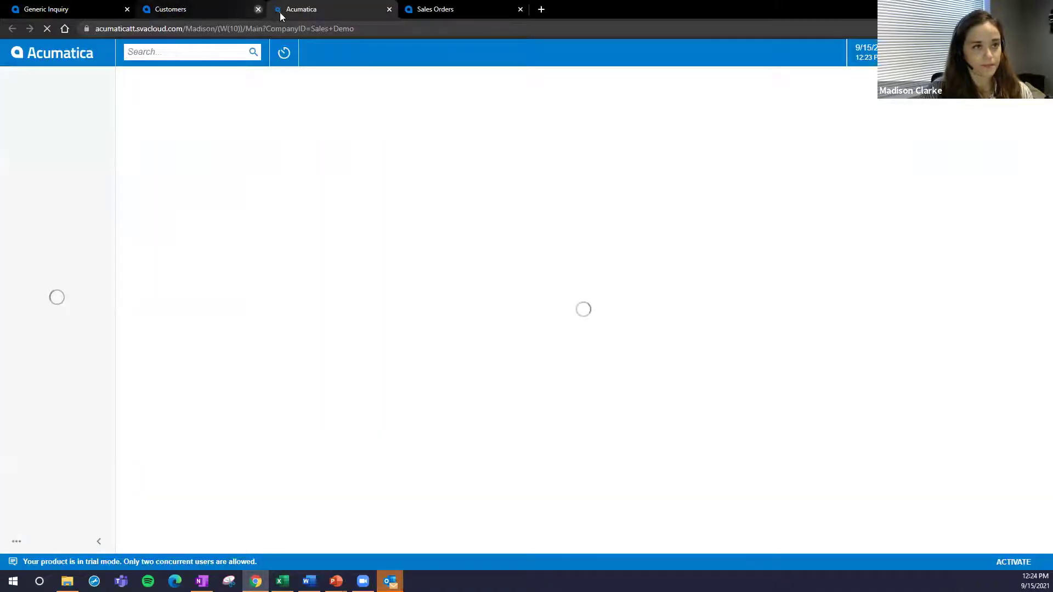
click(258, 9)
drag(181, 9, 49, 9)
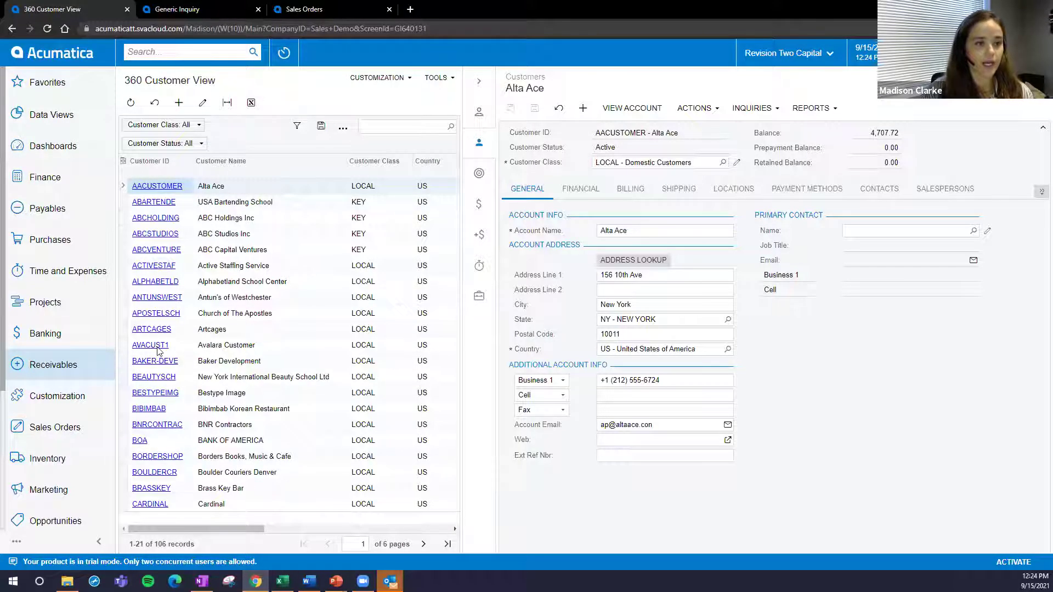
click(220, 231)
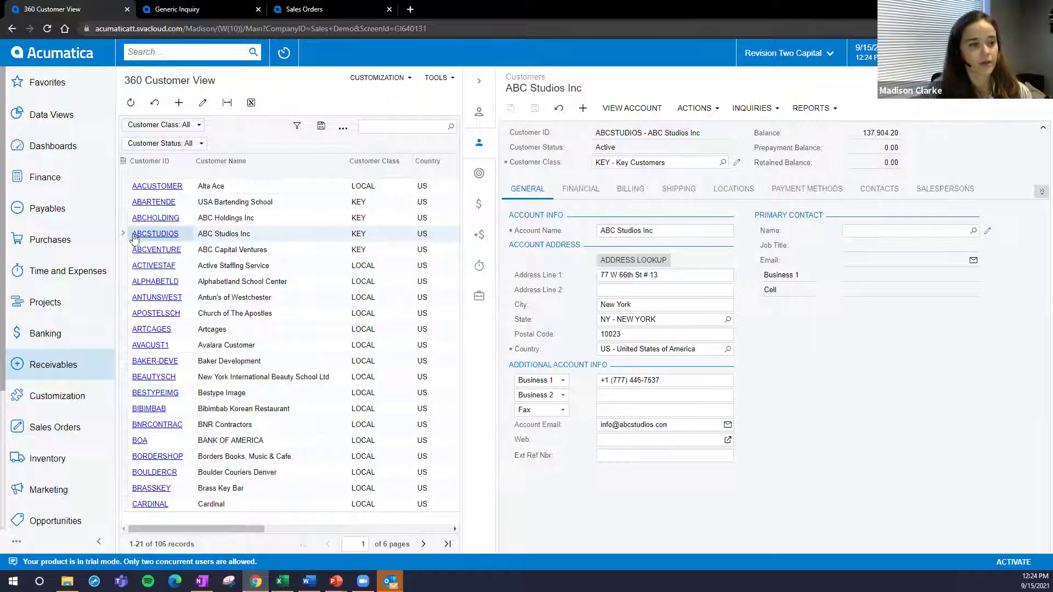
Step: Add a navigation target to the 360 Customer View inquiry definition and search the available link screens for "customers"
click(188, 13)
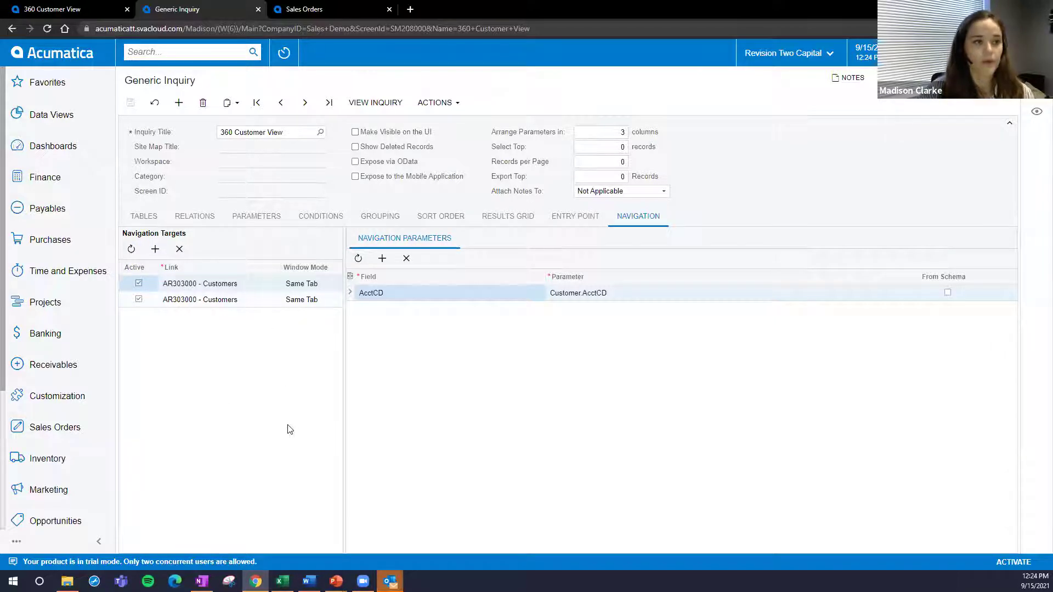
click(155, 249)
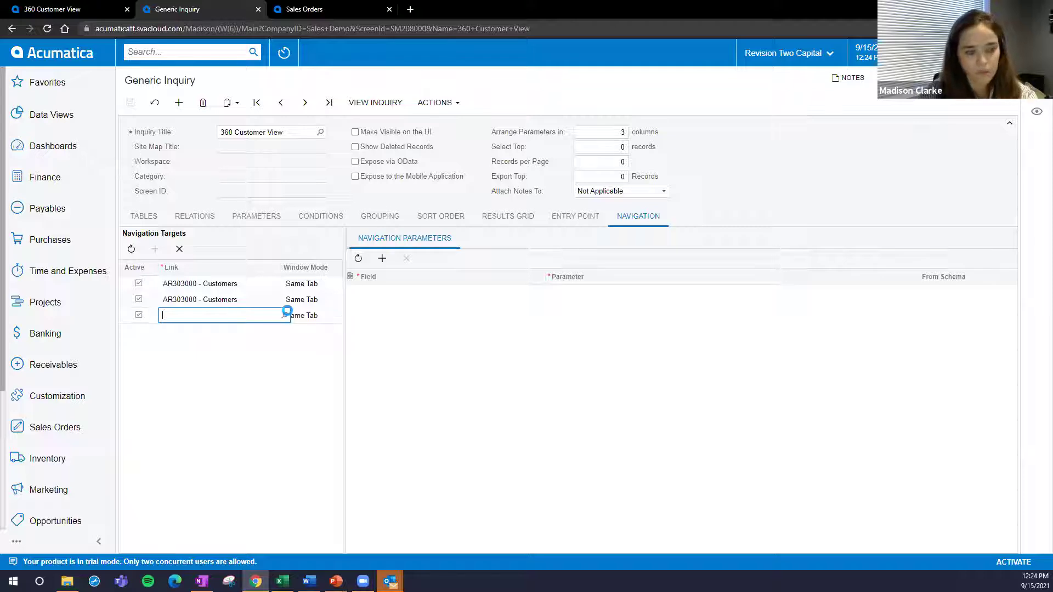
click(286, 316)
text(cusot)
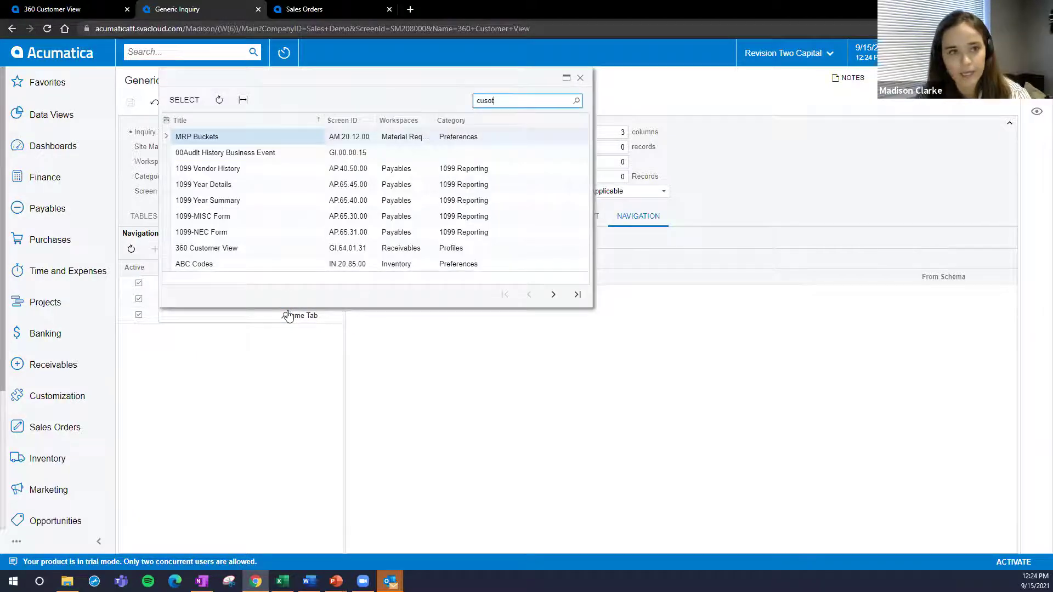
text(mer)
key(BackSpace)
key(BackSpace)
key(BackSpace)
key(BackSpace)
key(BackSpace)
text(tomers)
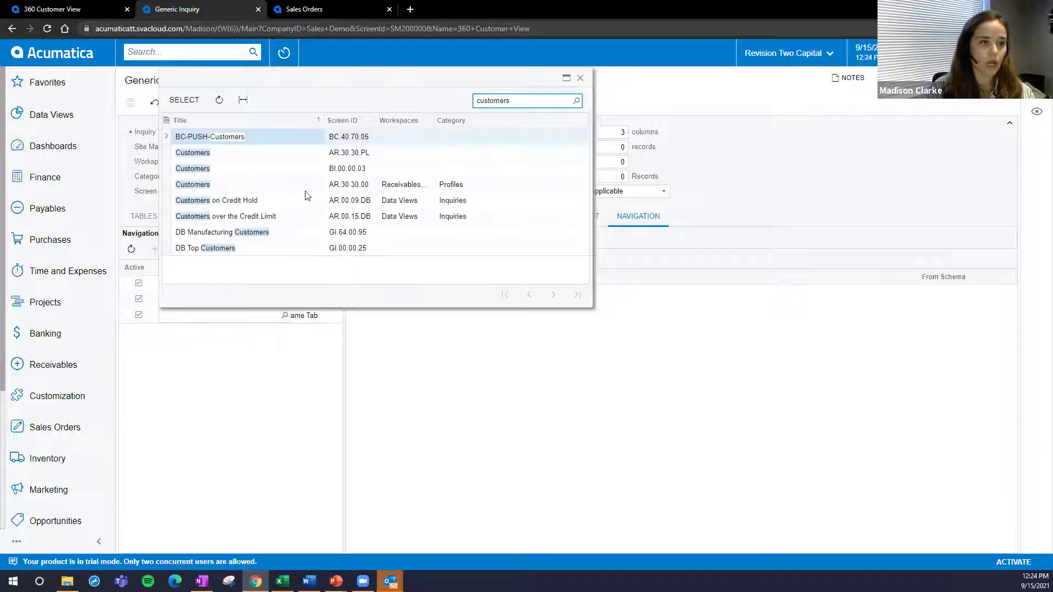
Step: Link the new navigation target to the Customers screen AR.30.30.00 in the Receivables workspace's Profiles category
click(291, 190)
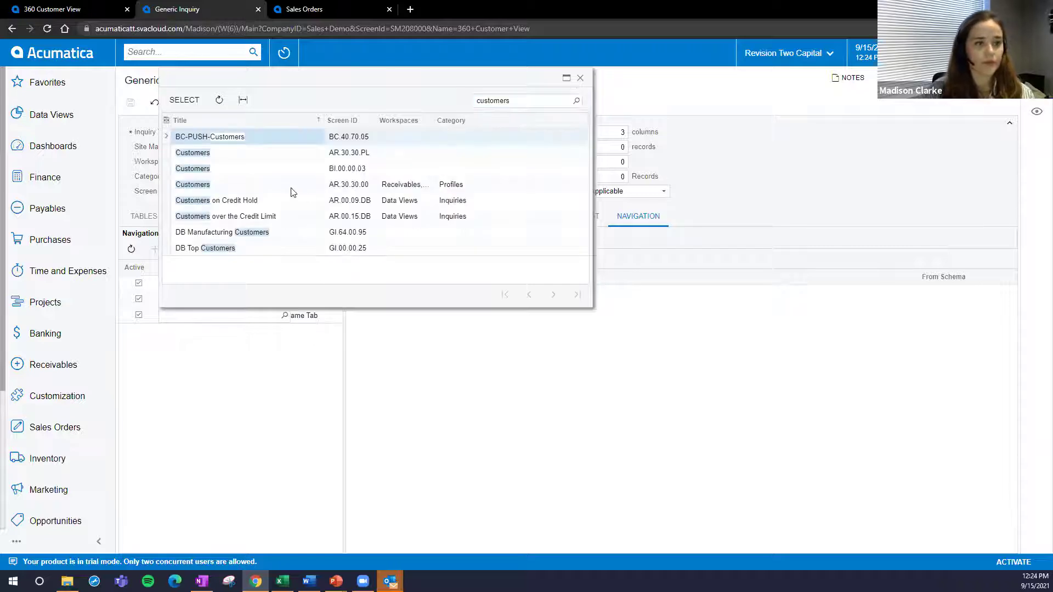
click(260, 158)
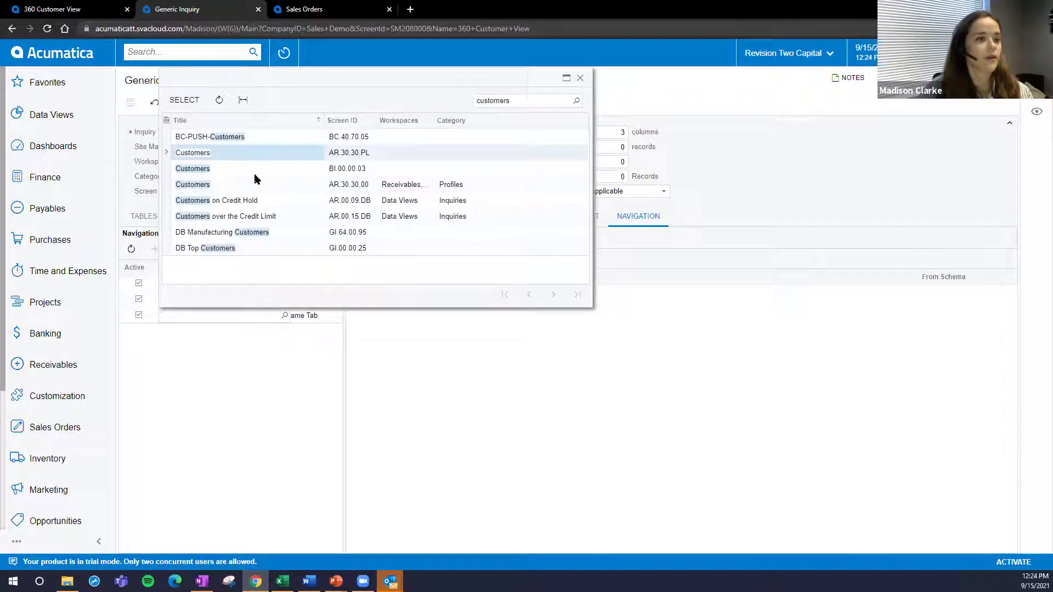
click(239, 198)
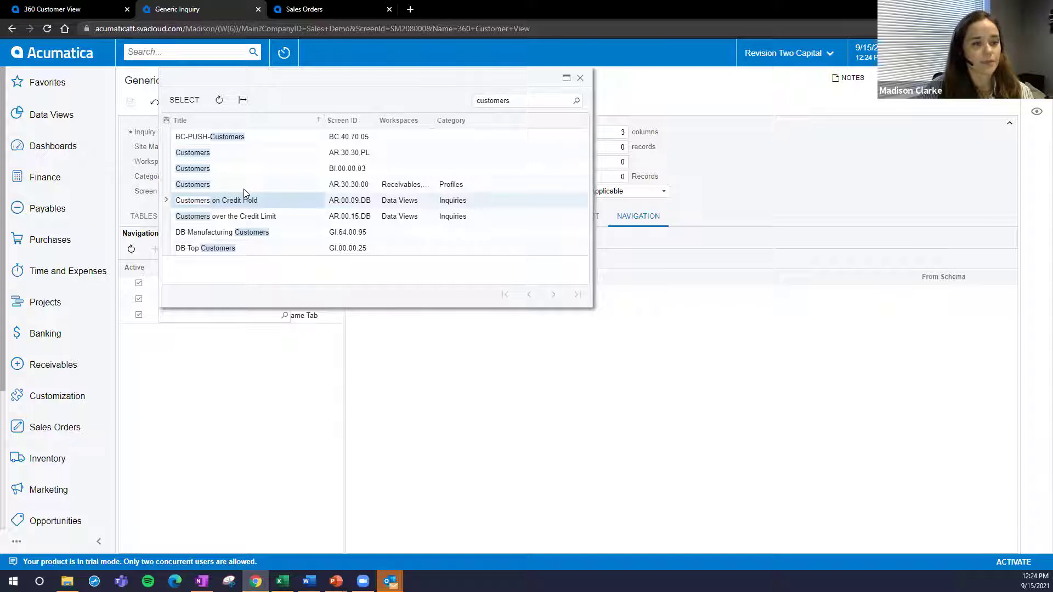
click(230, 188)
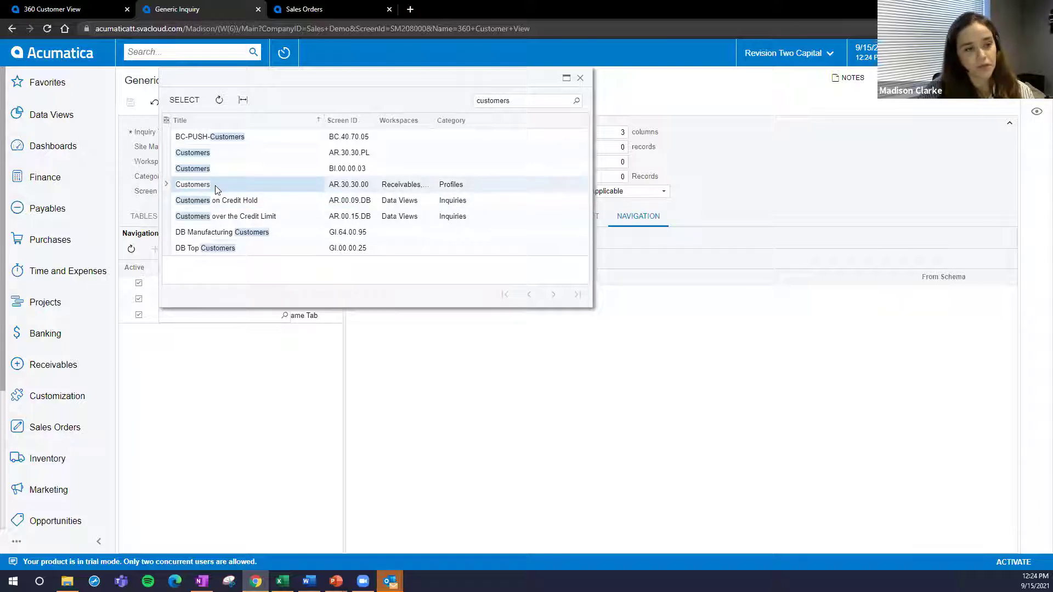
click(385, 189)
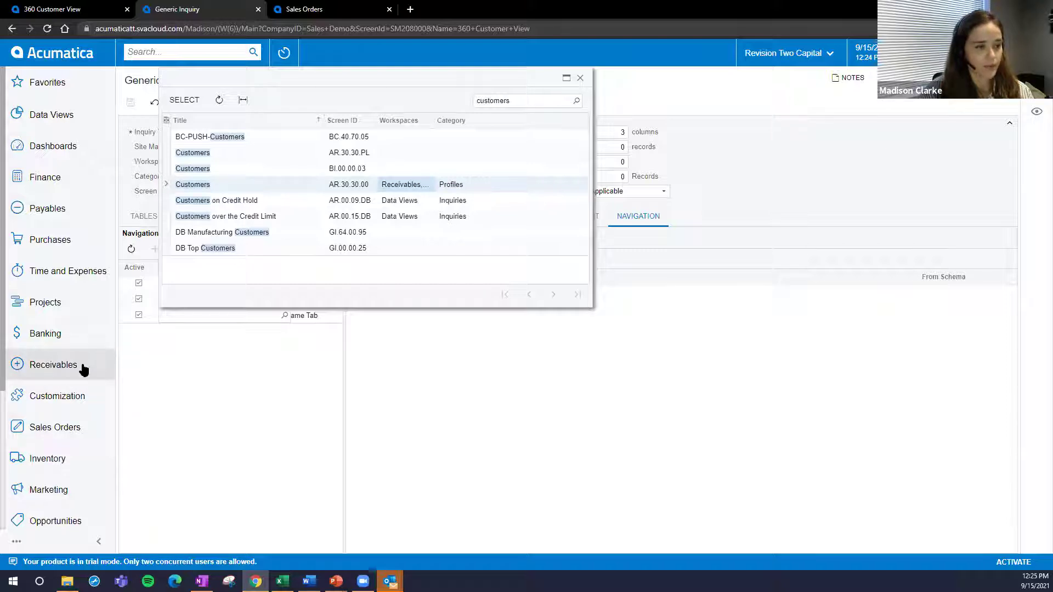
click(66, 373)
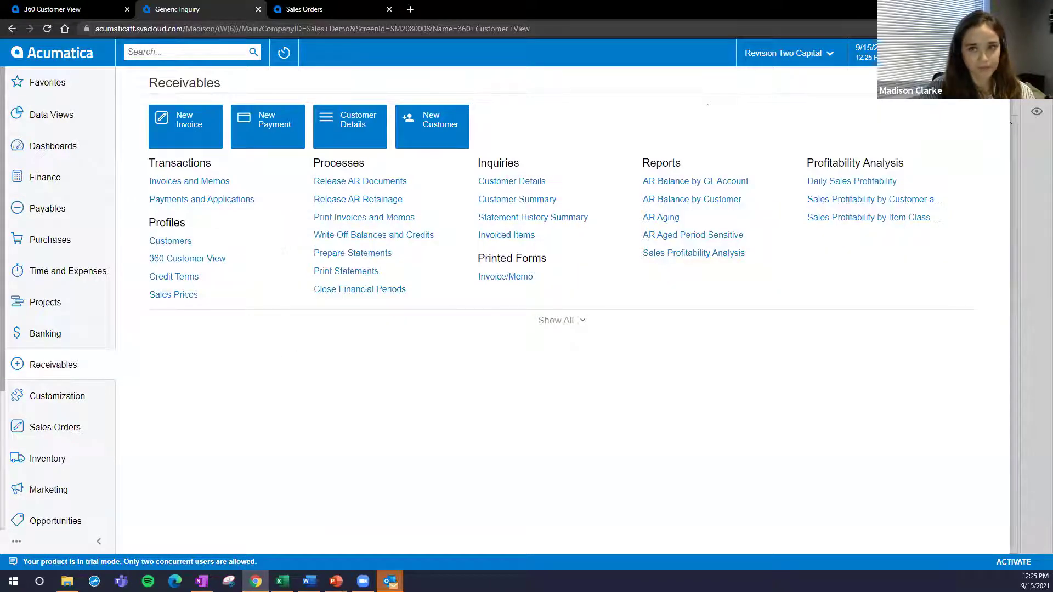
click(699, 142)
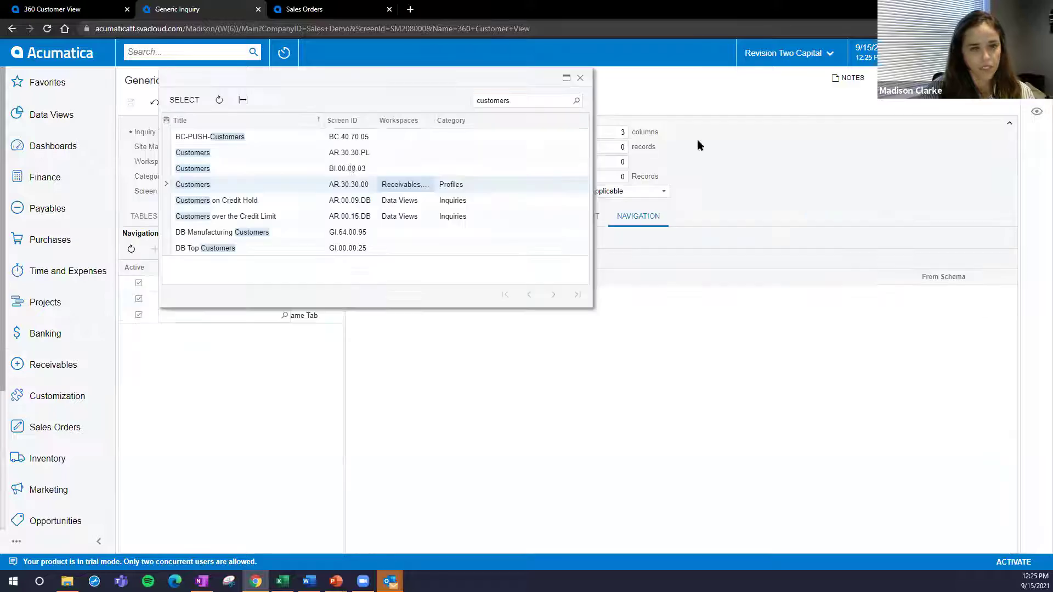
click(197, 187)
click(419, 186)
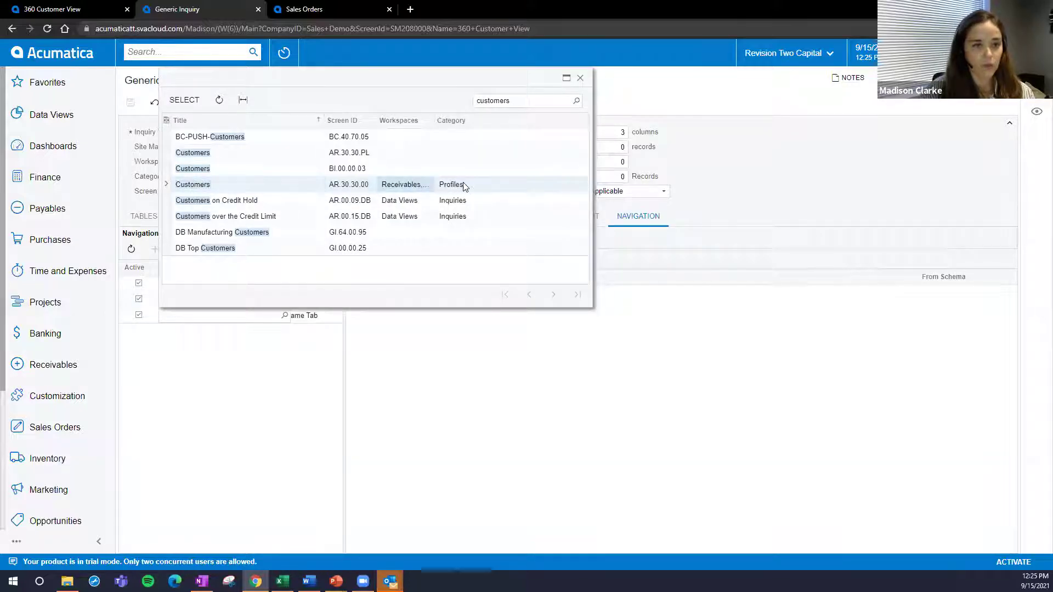
double_click(208, 187)
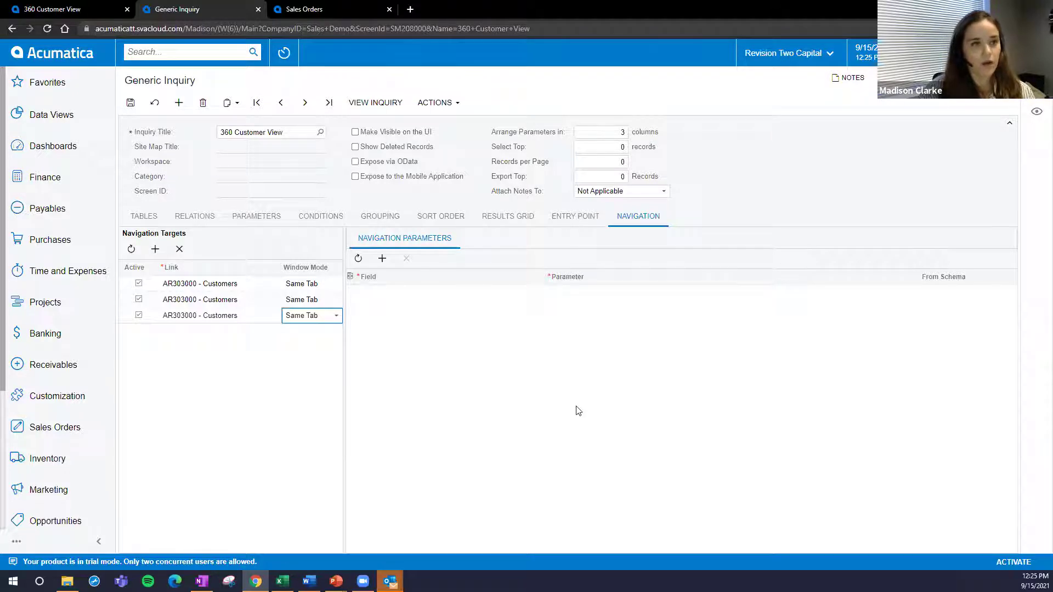
Step: View the Alta Ace record in the finished 360 Customer View side panel and return to the inquiry definition
click(83, 9)
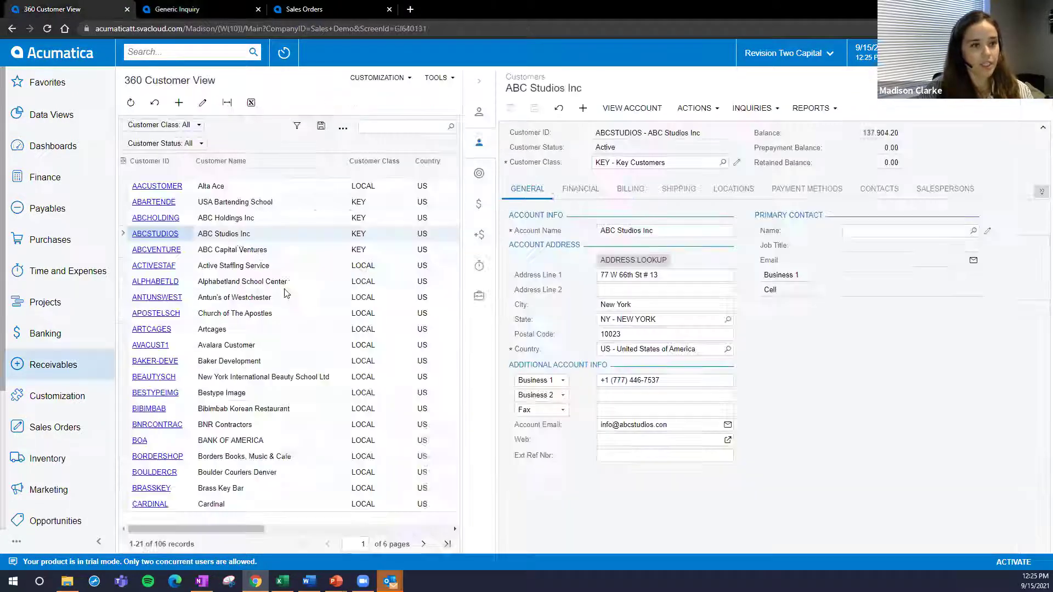
click(229, 188)
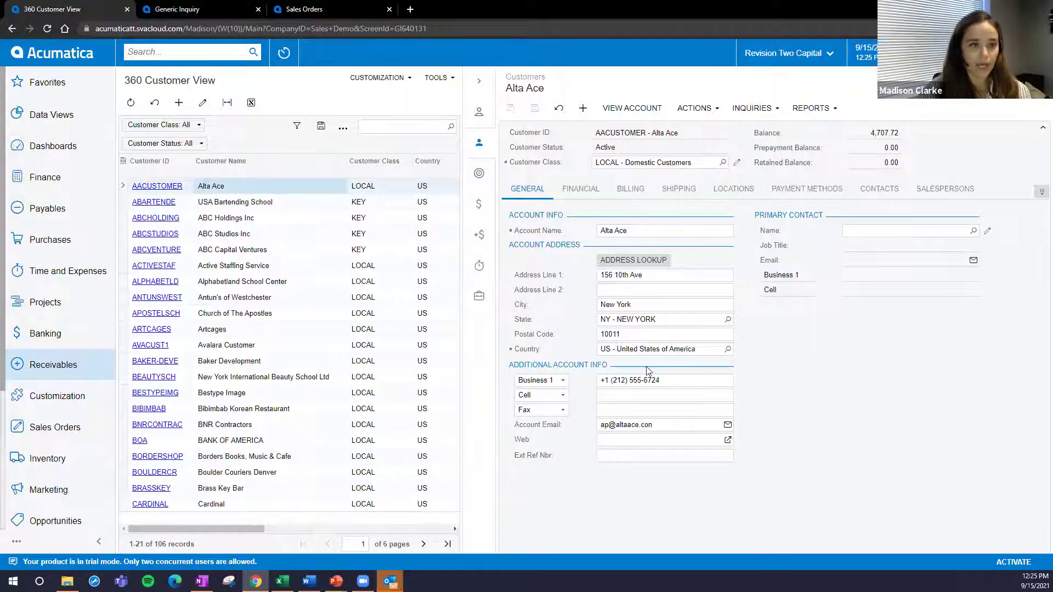
click(197, 9)
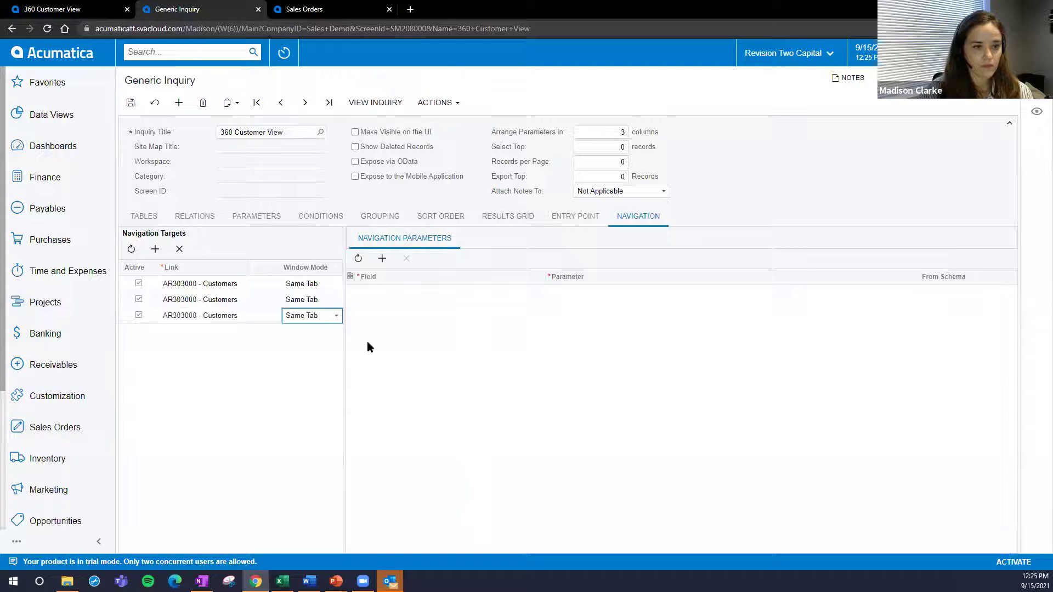
Step: Add a navigation parameter to the new Customers target mapping field AcctCD to Customer.AcctCD, and save the inquiry
click(383, 259)
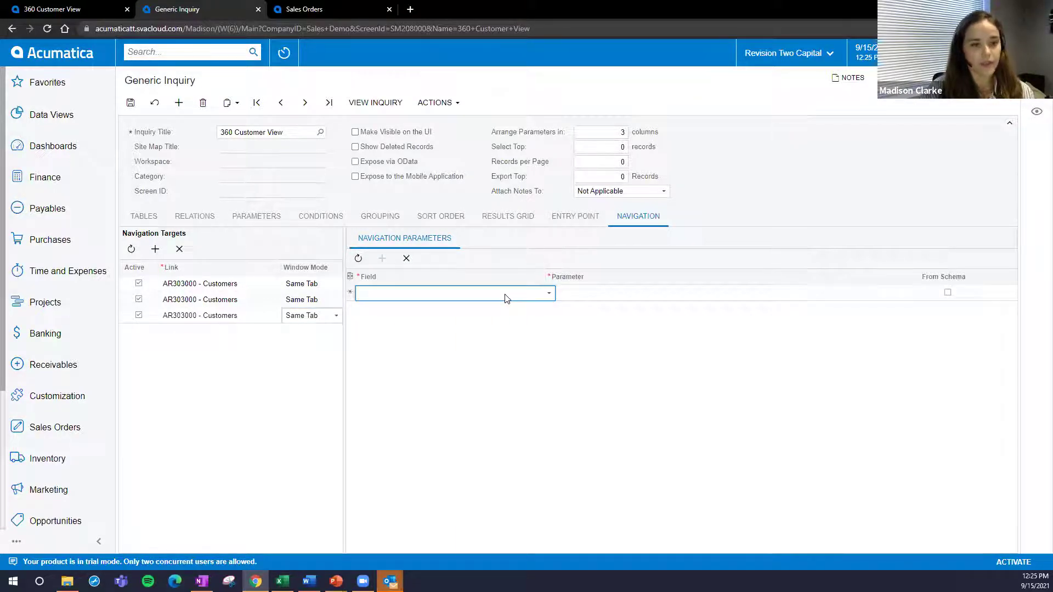
click(505, 297)
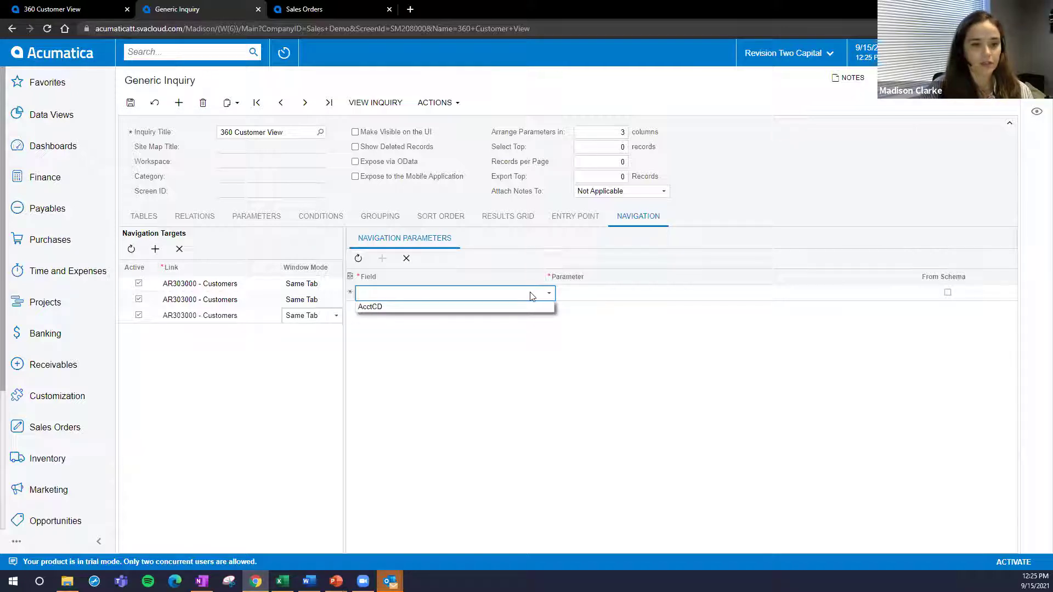
click(373, 308)
click(661, 296)
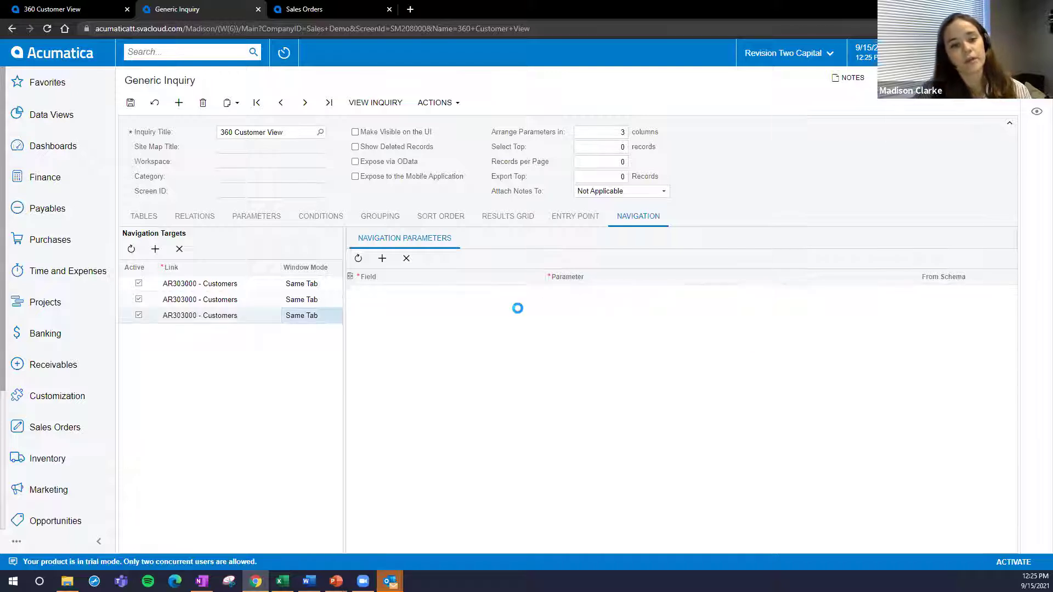
click(601, 297)
text(acct)
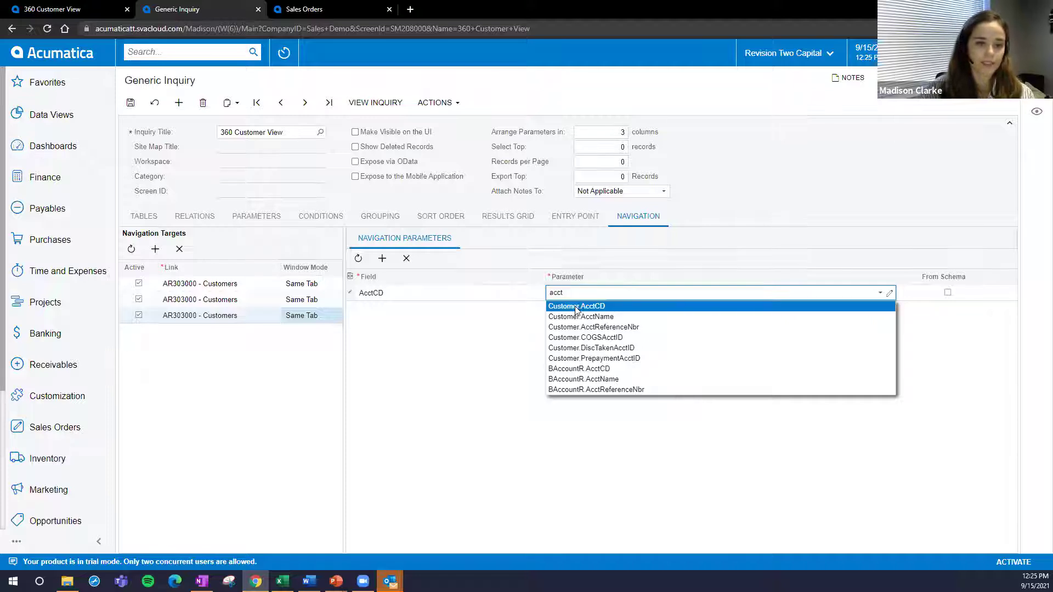
click(608, 306)
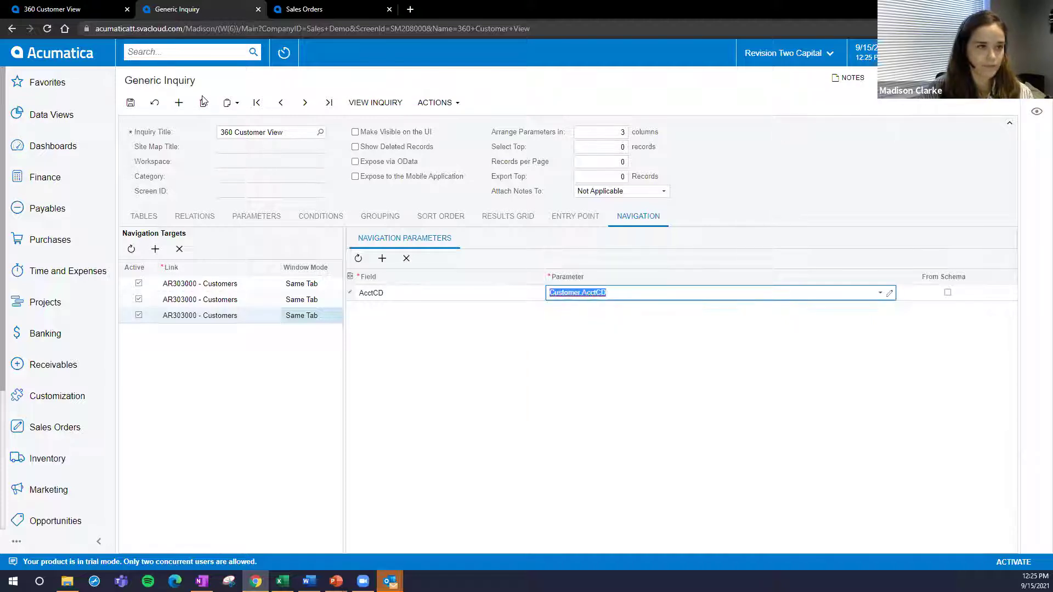
click(131, 103)
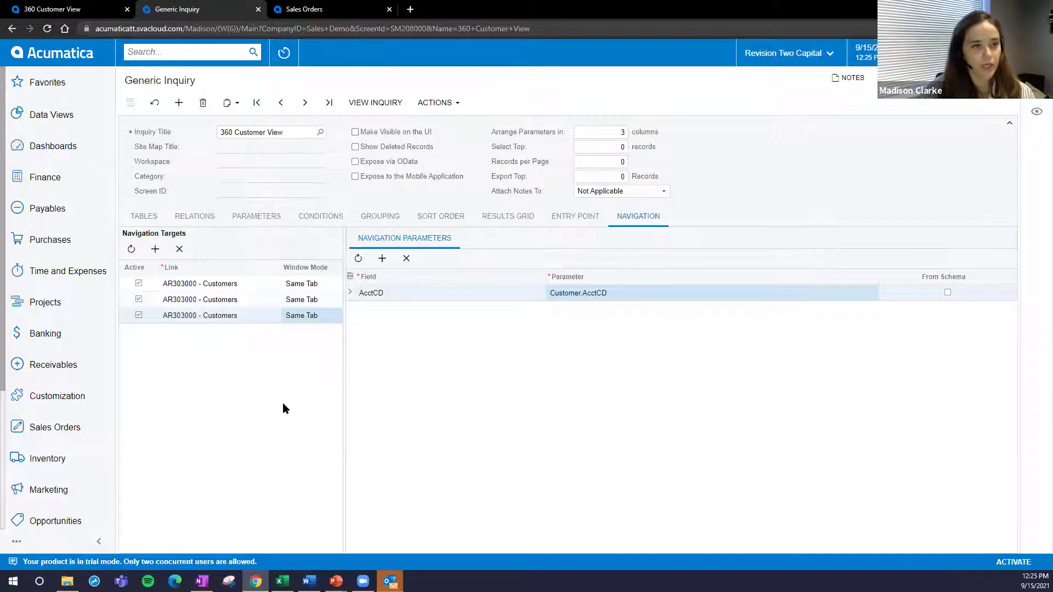
Step: Open a preview of the inquiry, set the new Customers target's window mode to Side Panel, and save the definition
click(375, 110)
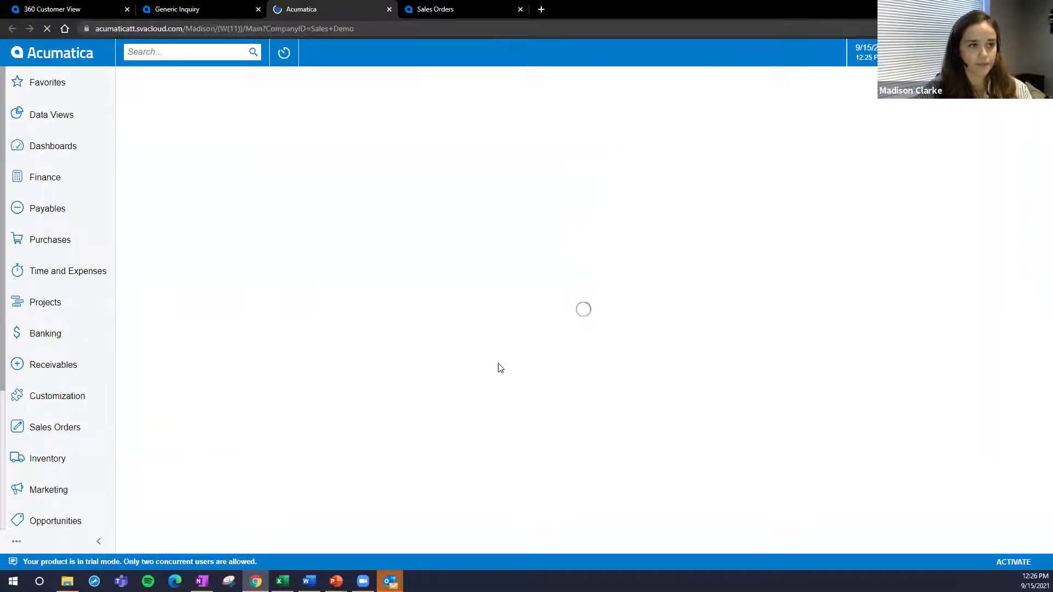
click(198, 10)
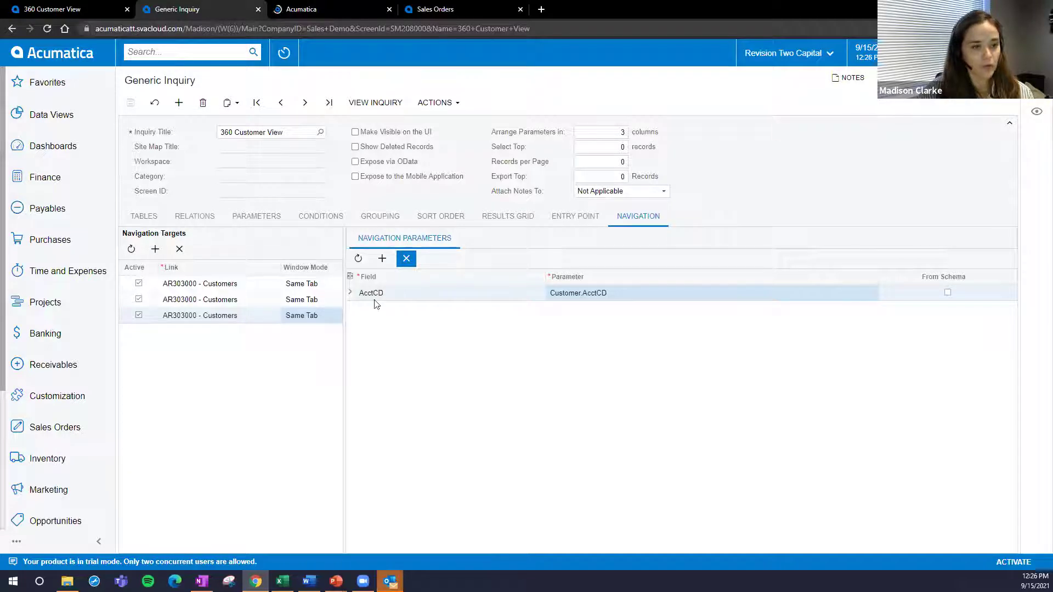
click(321, 317)
click(337, 316)
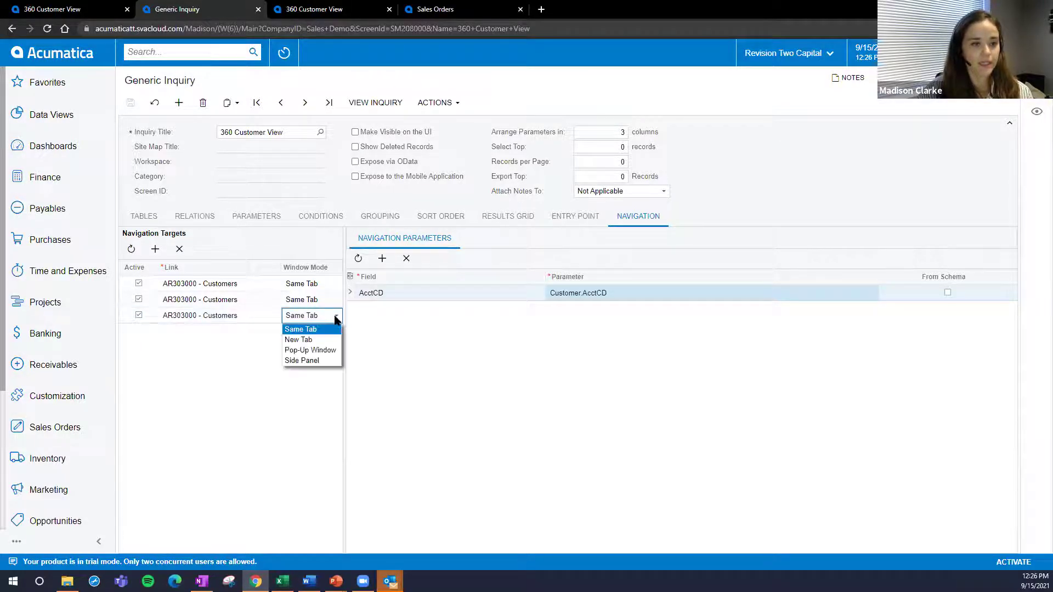
click(308, 361)
click(449, 367)
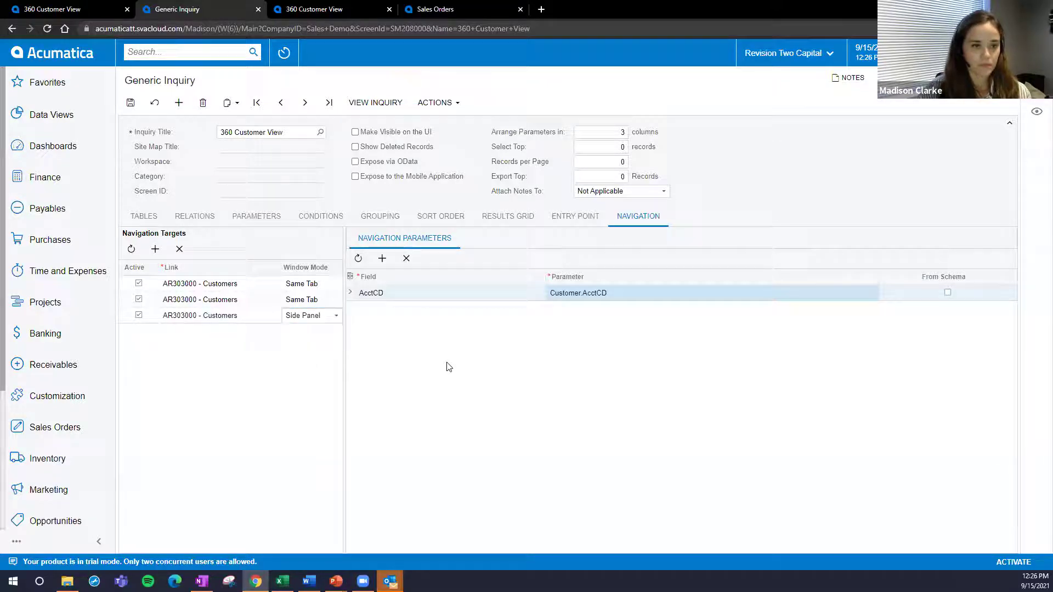
click(393, 295)
click(130, 102)
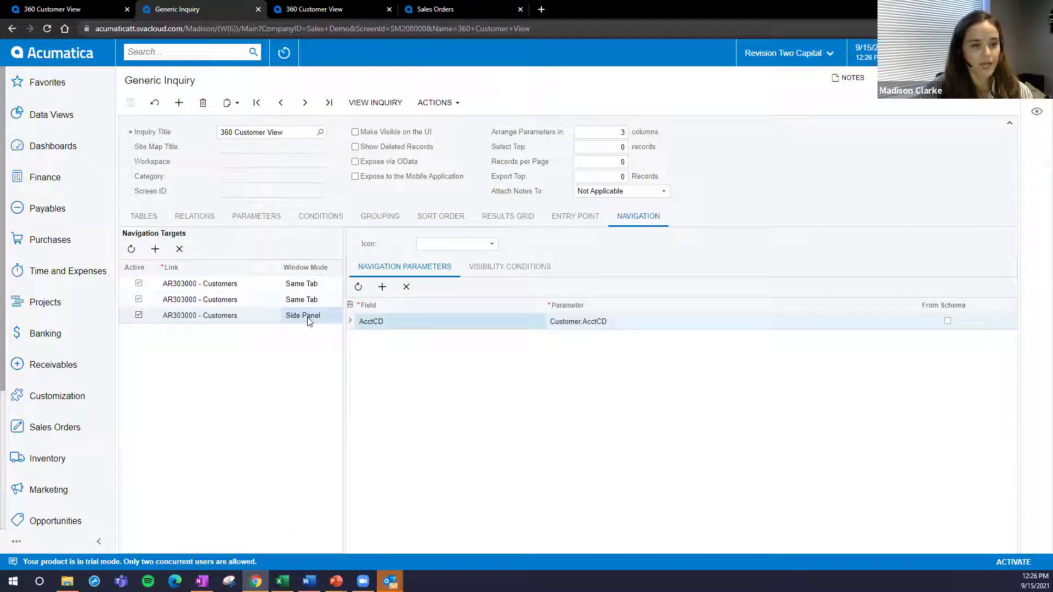
Step: Compare the available icon choices with the side panel icons in the finished 360 Customer View, and return to the inquiry definition
click(453, 250)
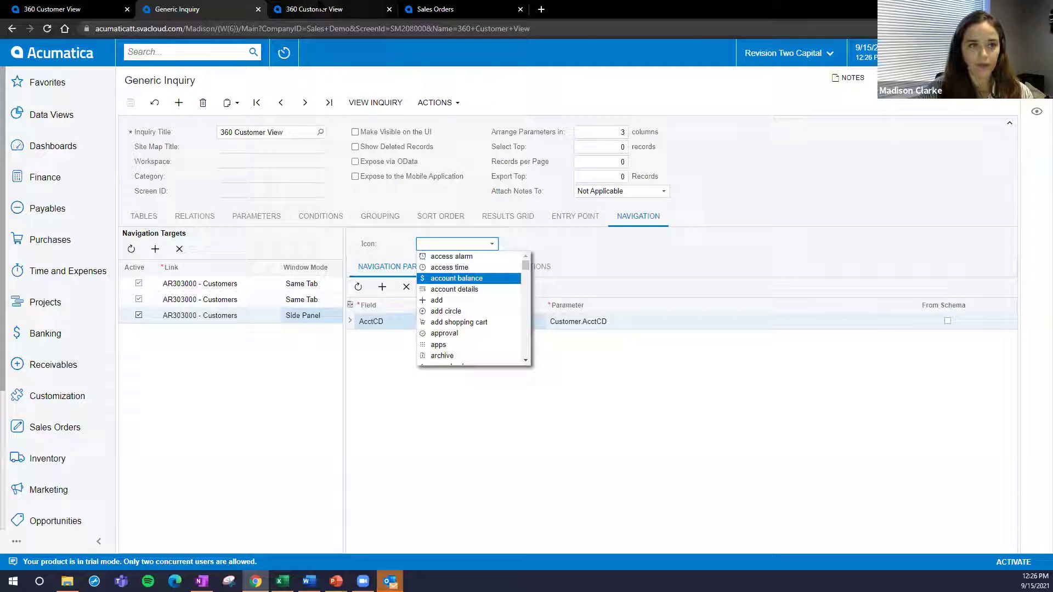
click(351, 9)
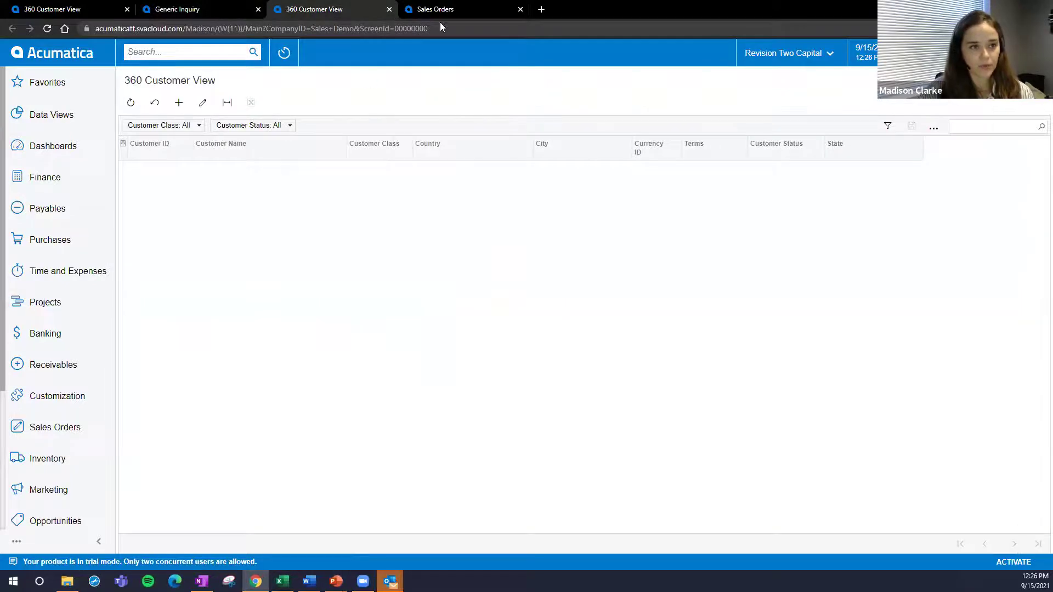
click(181, 10)
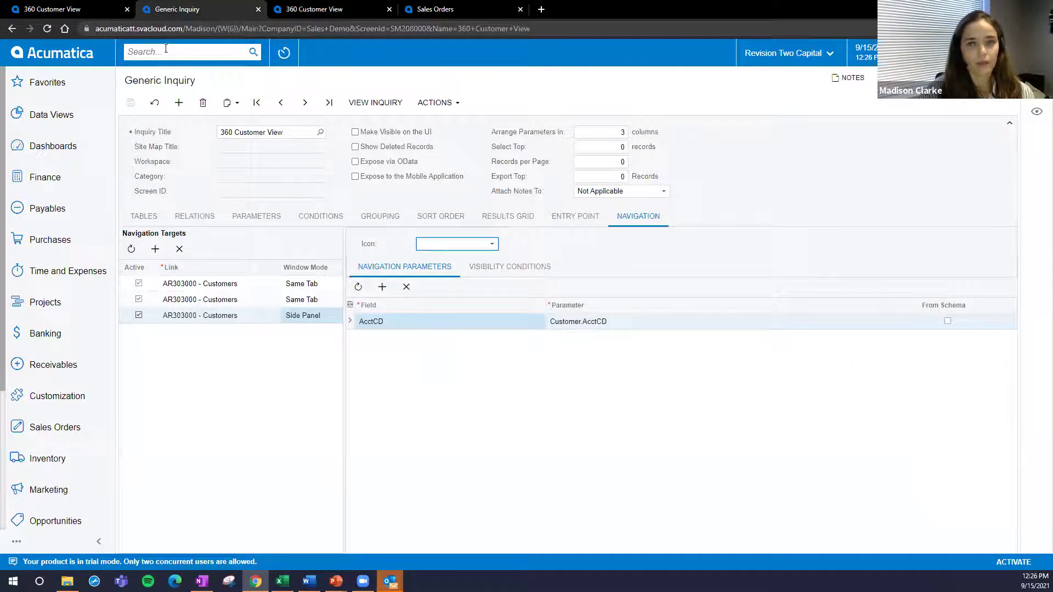
click(82, 9)
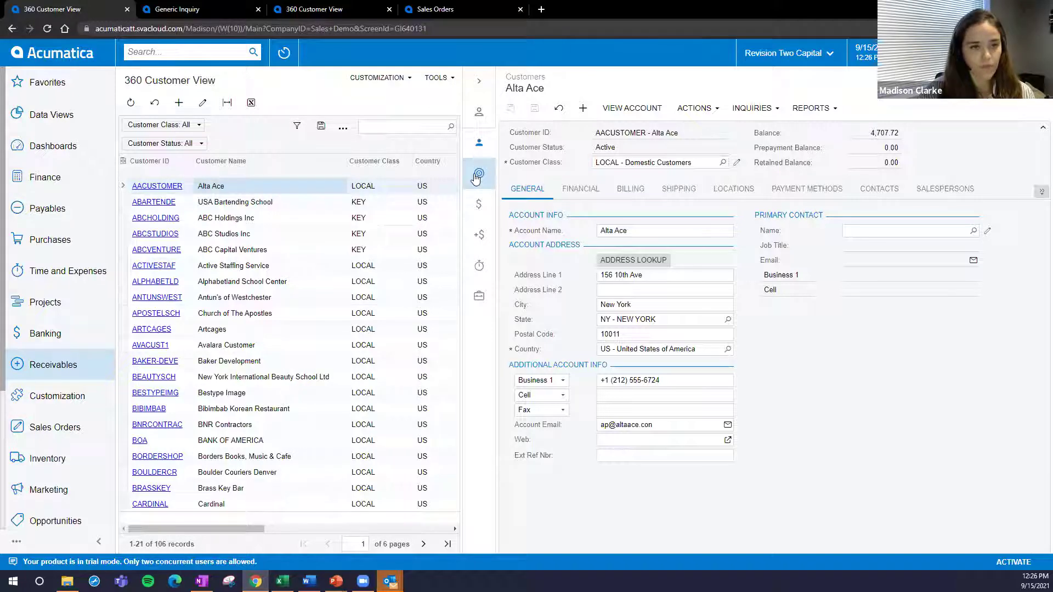
click(212, 4)
Step: Set the side panel icon of the Customers navigation target to person outline and save the inquiry
click(492, 244)
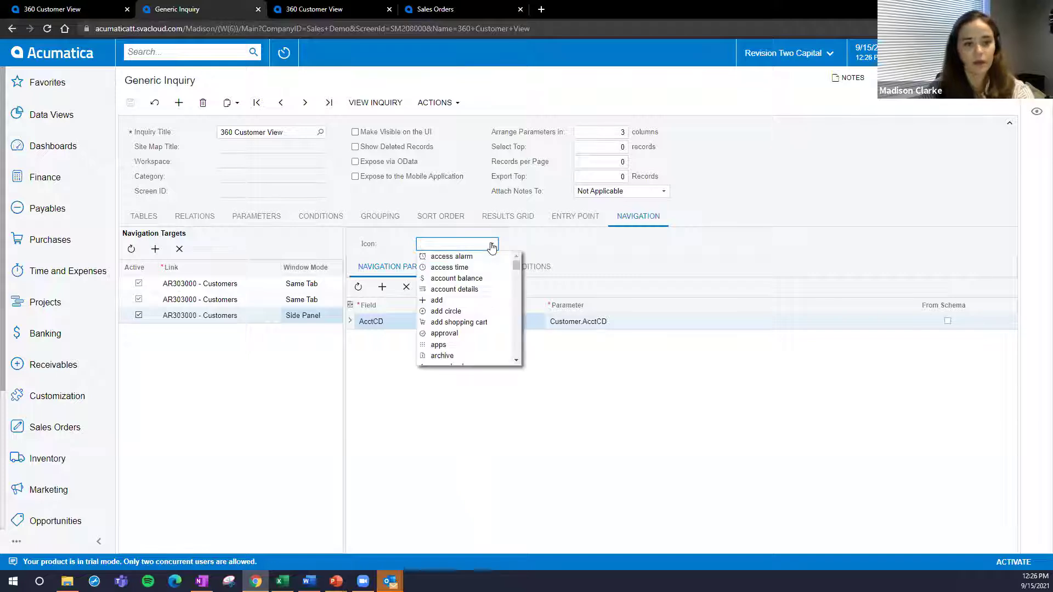
text(person)
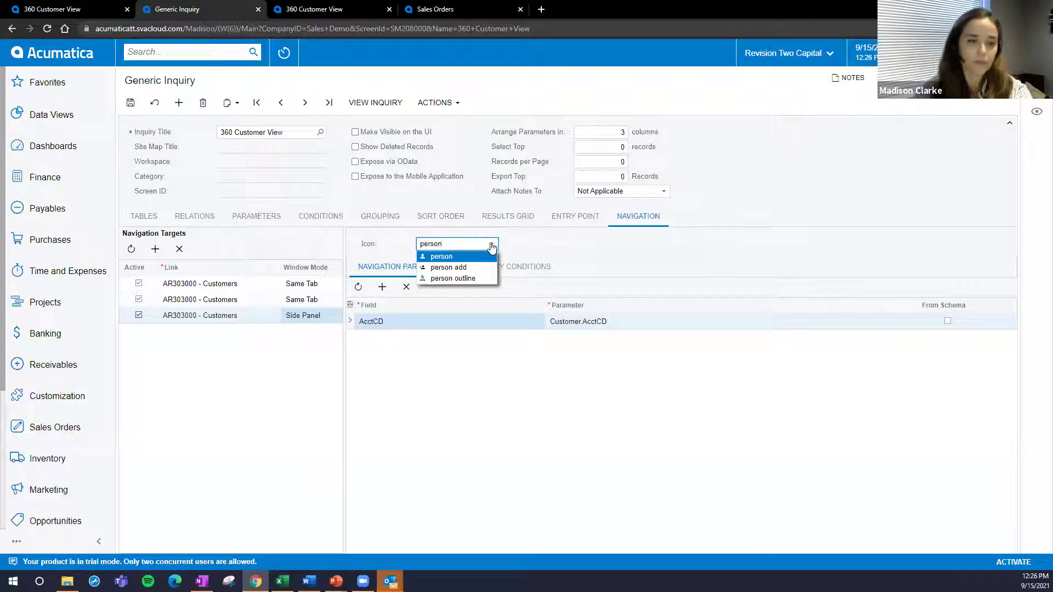
key(ctrl+a)
text(doll)
key(BackSpace)
key(BackSpace)
key(BackSpace)
key(BackSpace)
text(per)
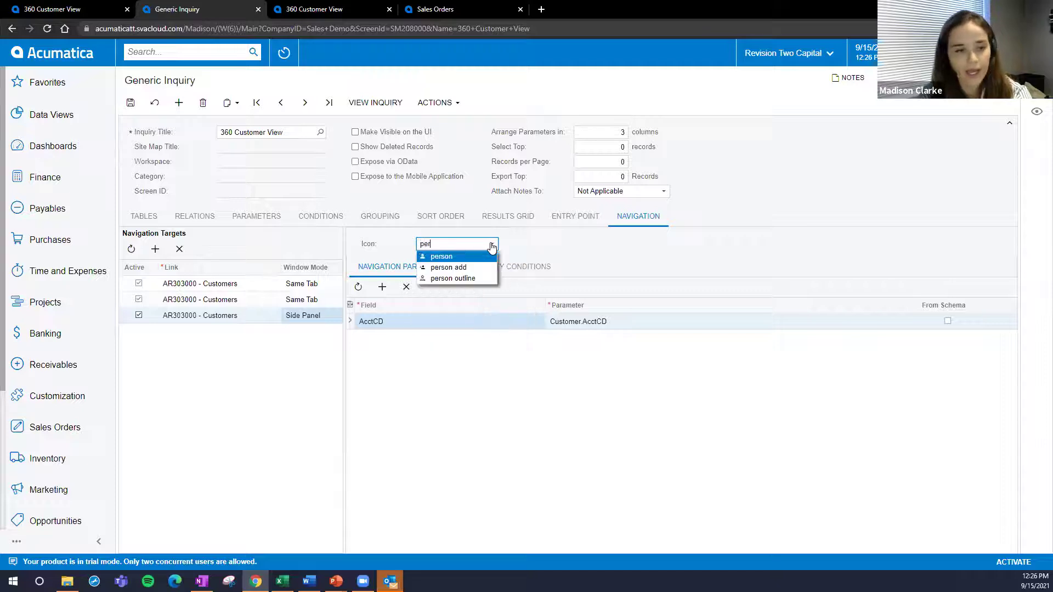
text(son)
click(477, 278)
click(132, 102)
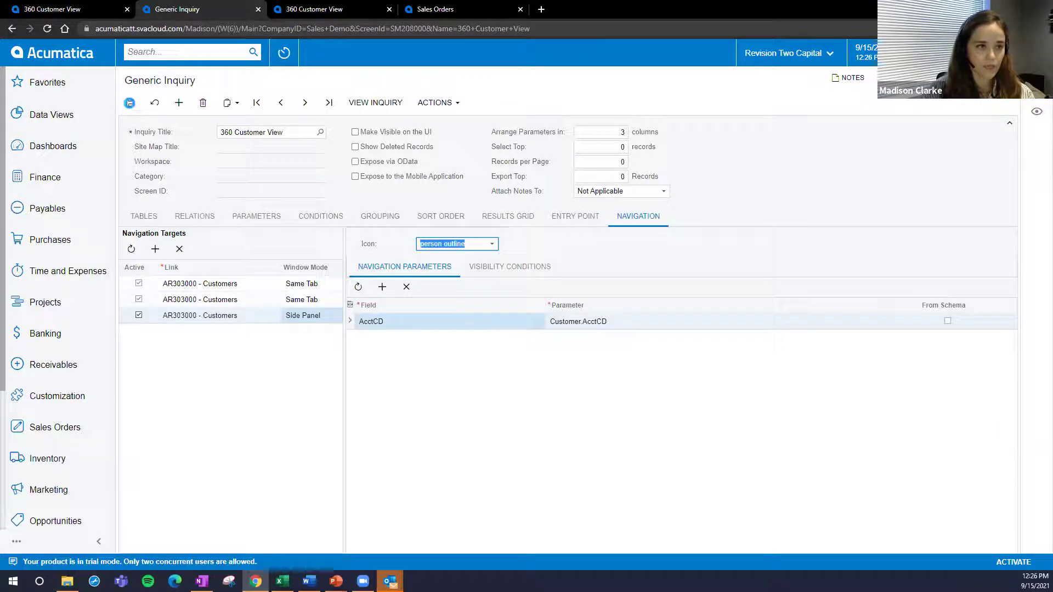
Step: Preview the updated inquiry, close the old preview, and view the Alta Ace and ABC Capital Ventures records in the Customers side panel
click(376, 103)
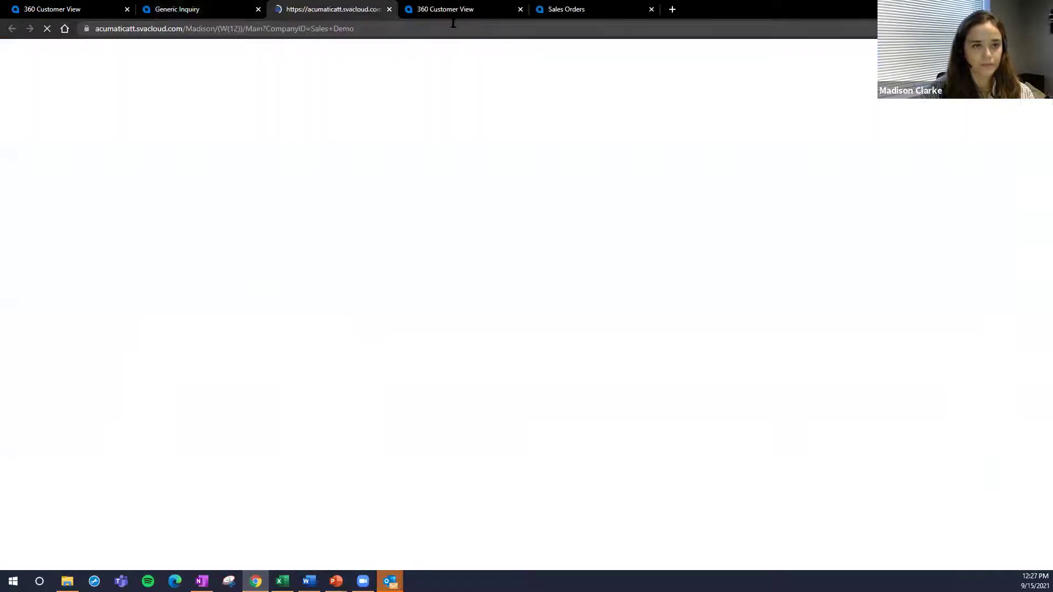
click(521, 10)
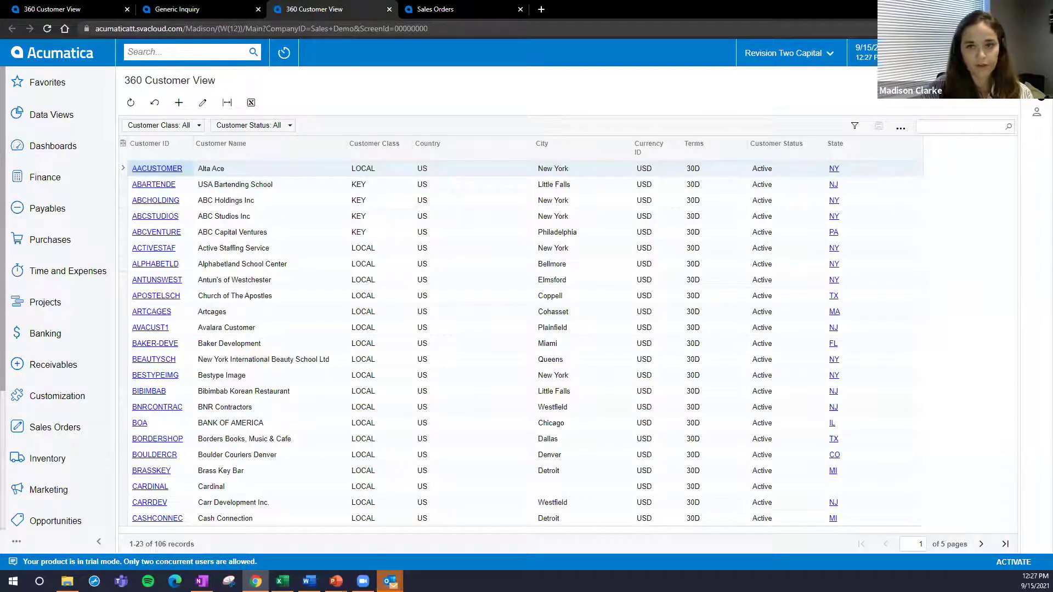
click(1036, 112)
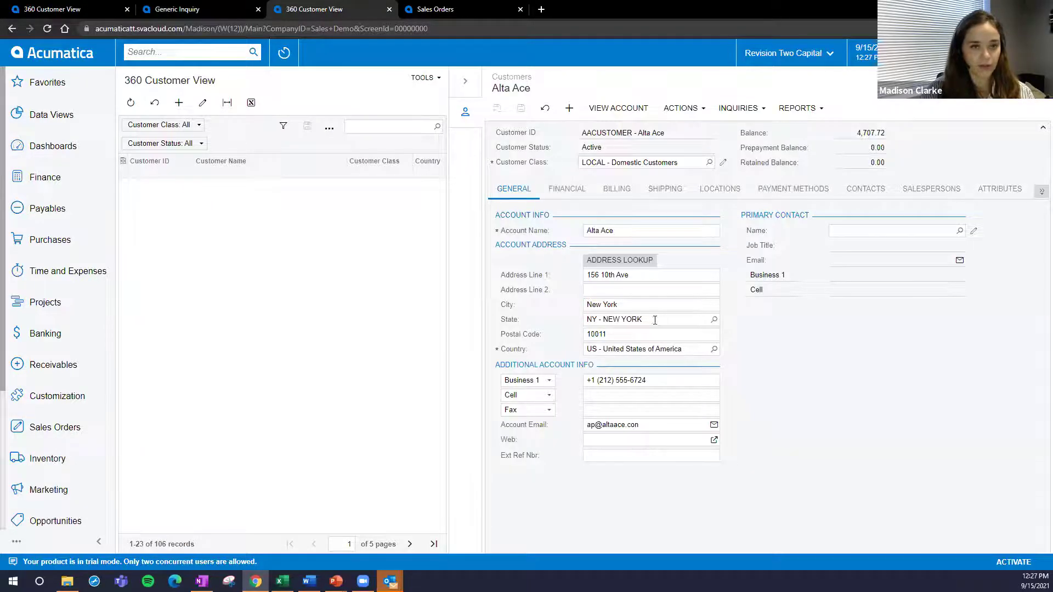
click(465, 81)
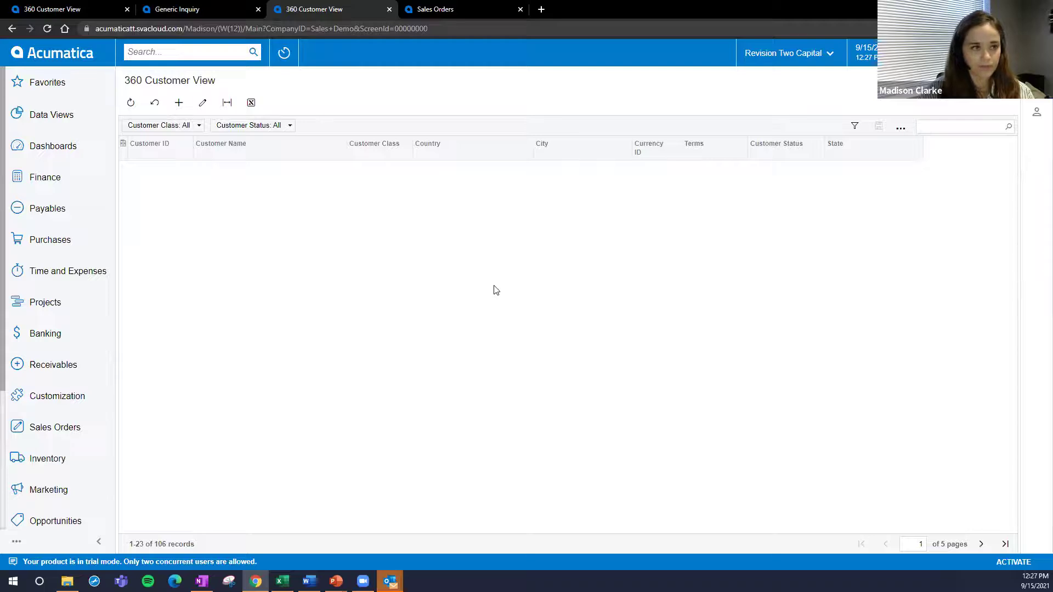
click(1036, 112)
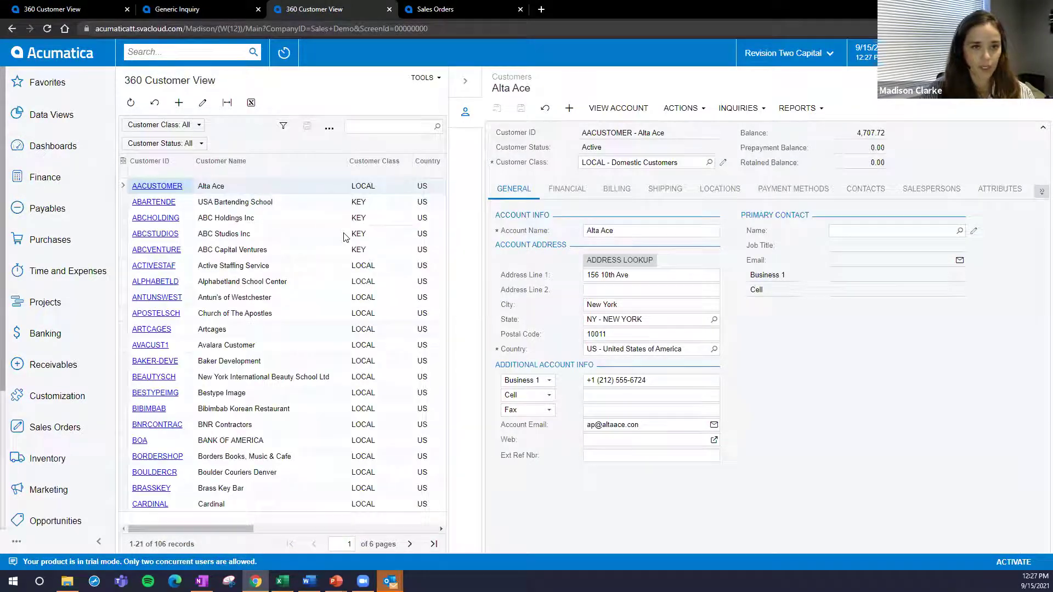
click(214, 186)
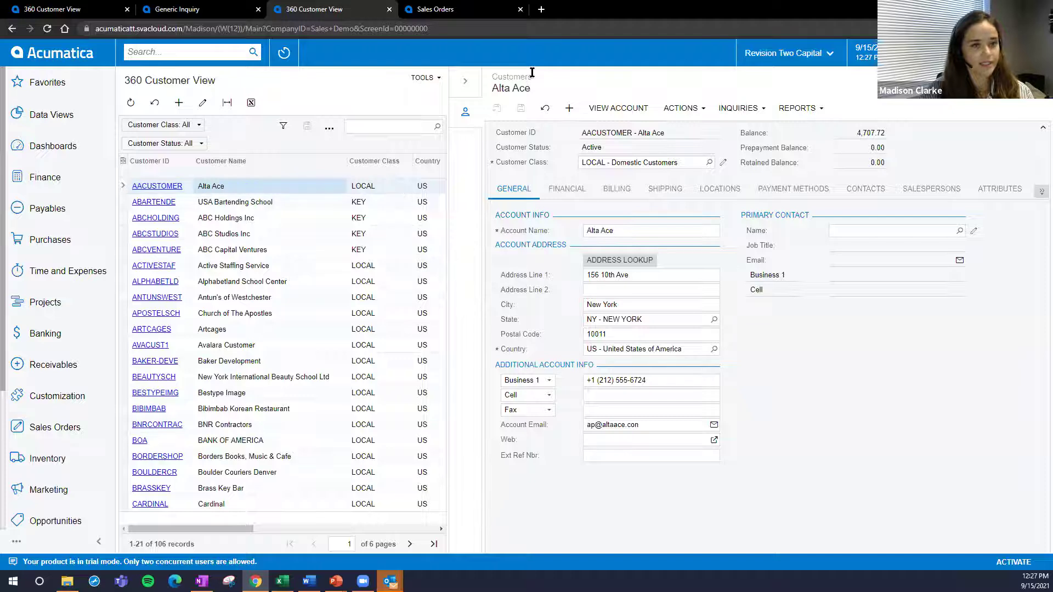
click(246, 253)
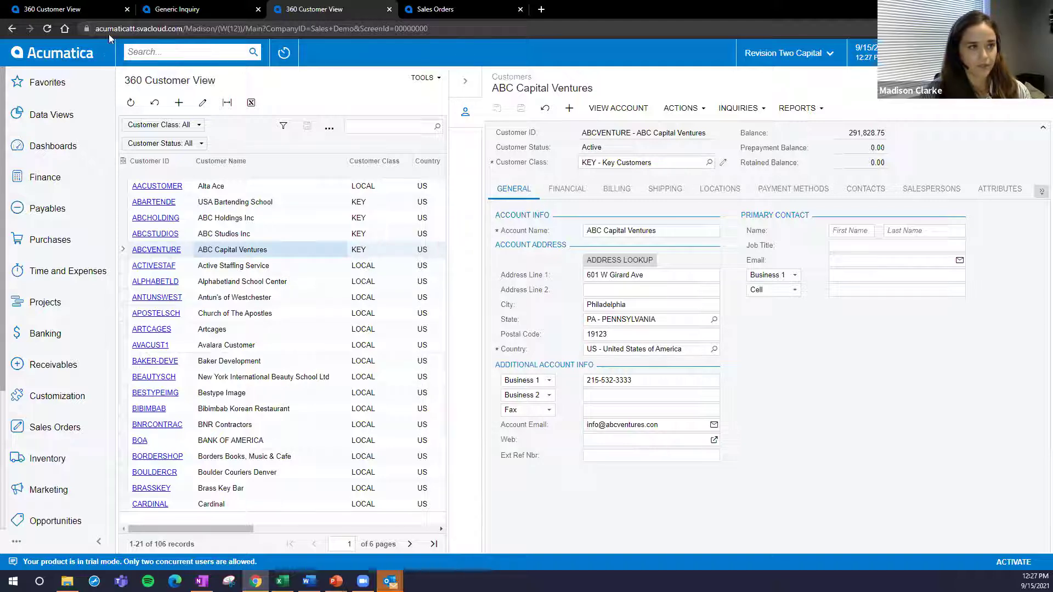
Step: View the Sales Orders dashboard for Alta Ace in the finished 360 Customer View, and return to the inquiry definition
click(49, 8)
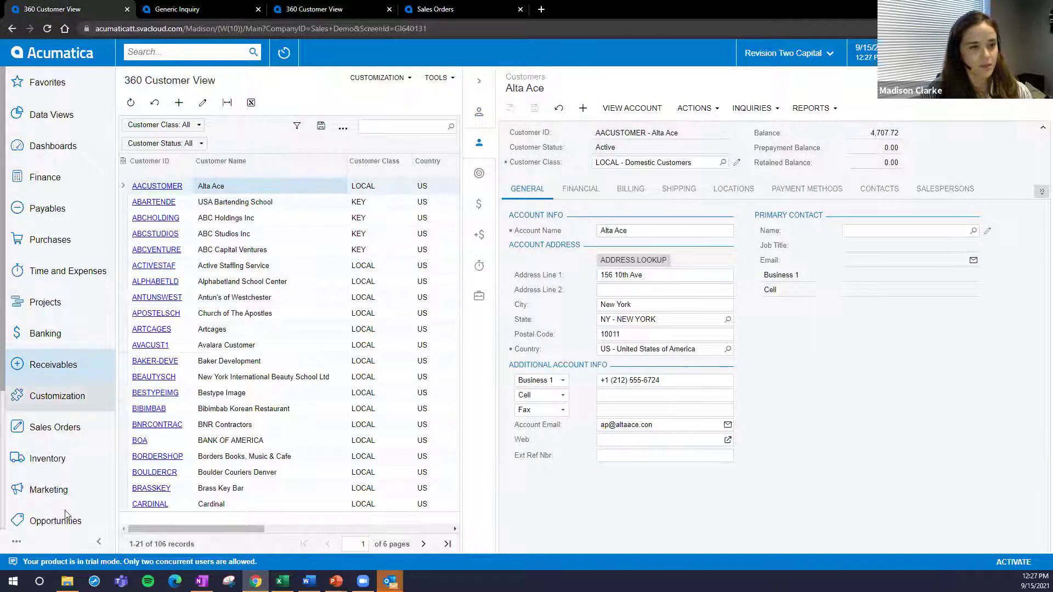
click(479, 175)
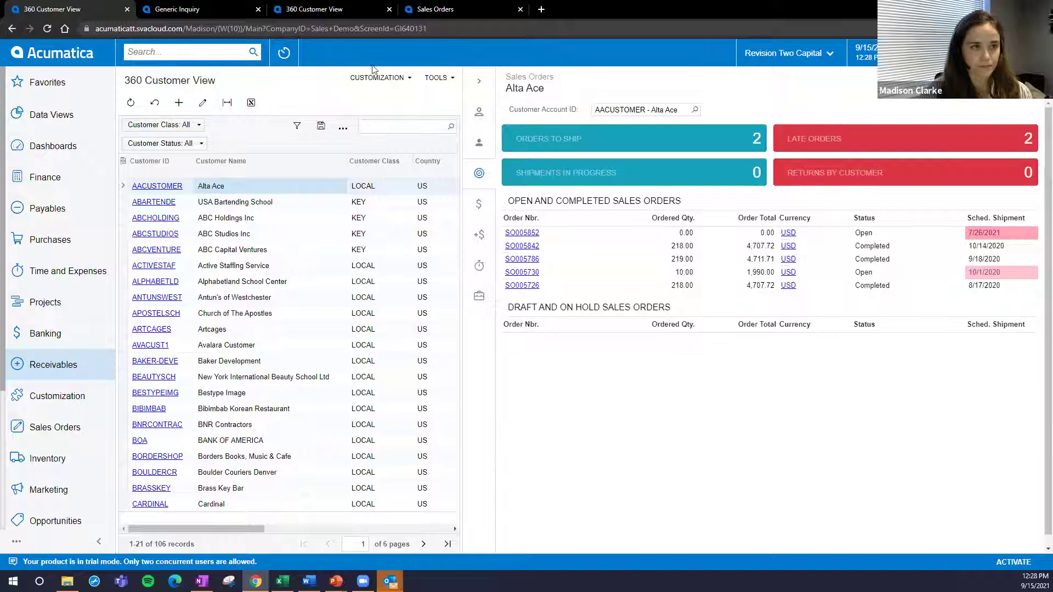
click(215, 6)
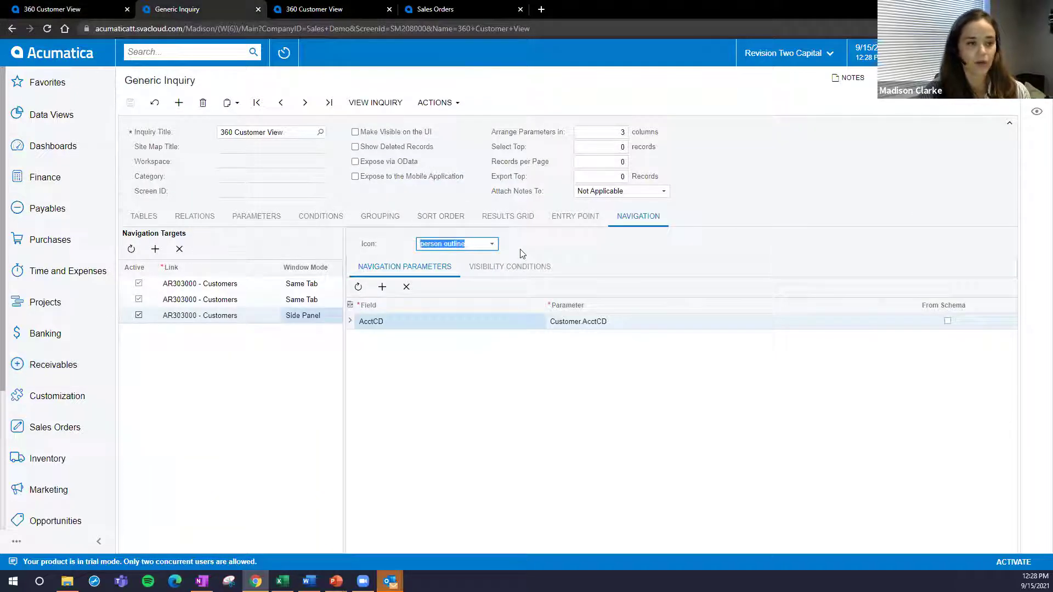
click(265, 133)
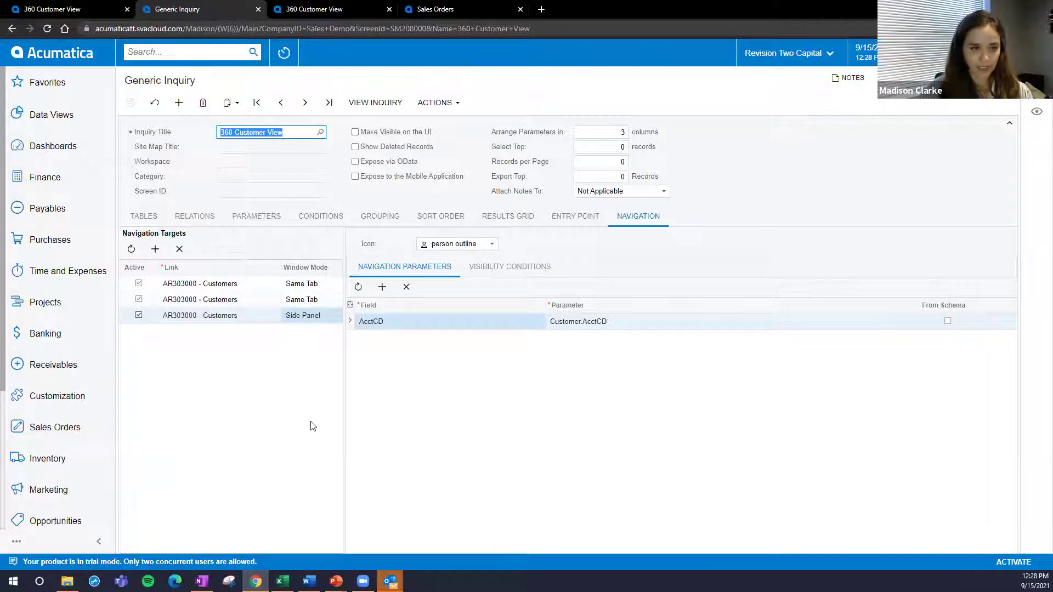
Step: Add another navigation target below the Customers side panel target and search its available link screens for "sales orders"
click(221, 320)
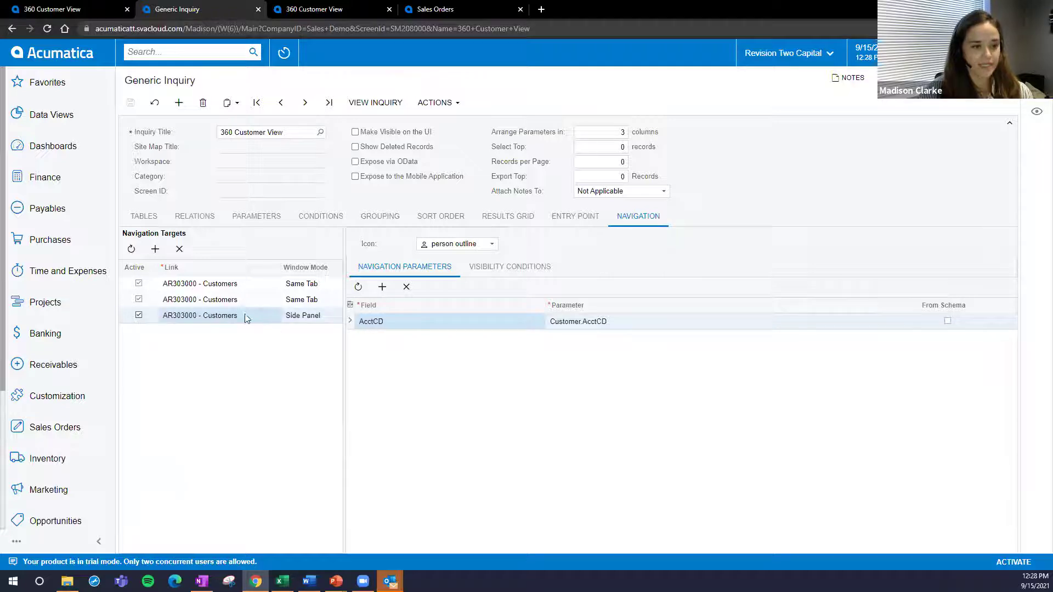
click(156, 249)
click(188, 332)
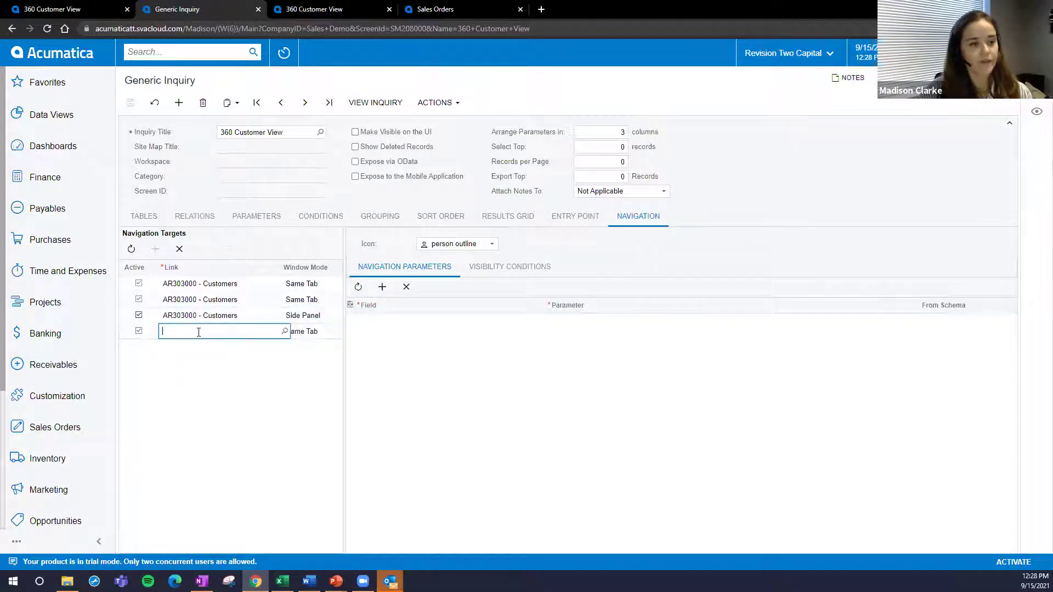
click(285, 333)
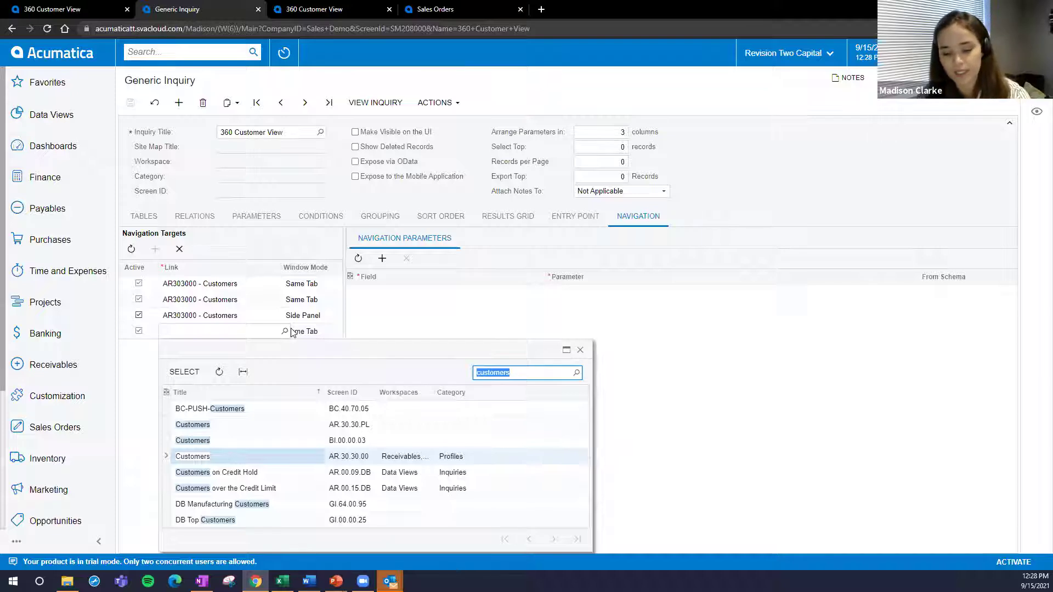
text(sales ord)
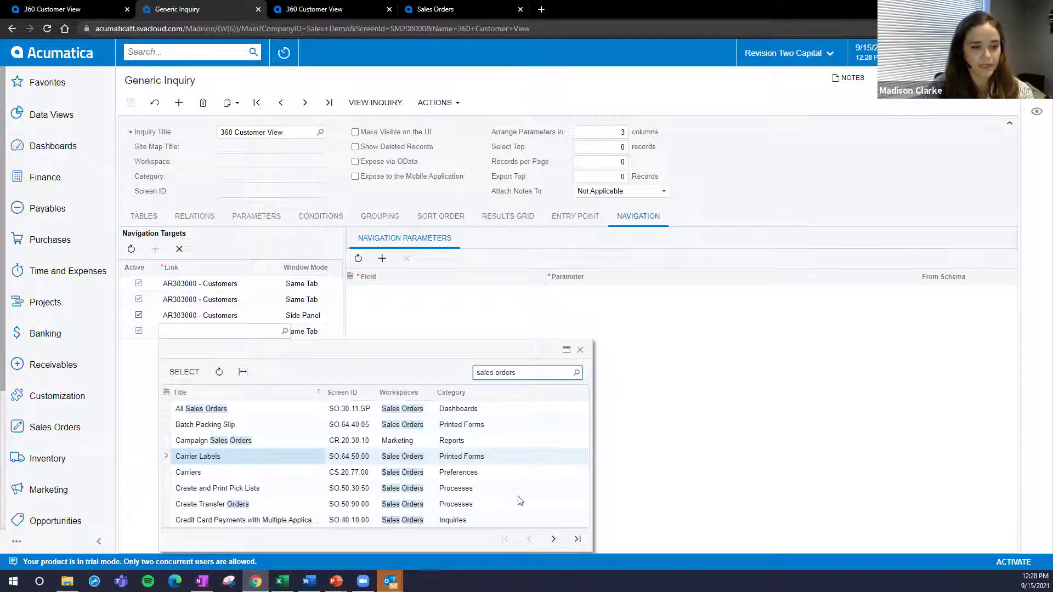
Step: Link the new navigation target to the Sales Orders screen SO.30.10.DB in the Sales Orders workspace's Transactions category
click(553, 540)
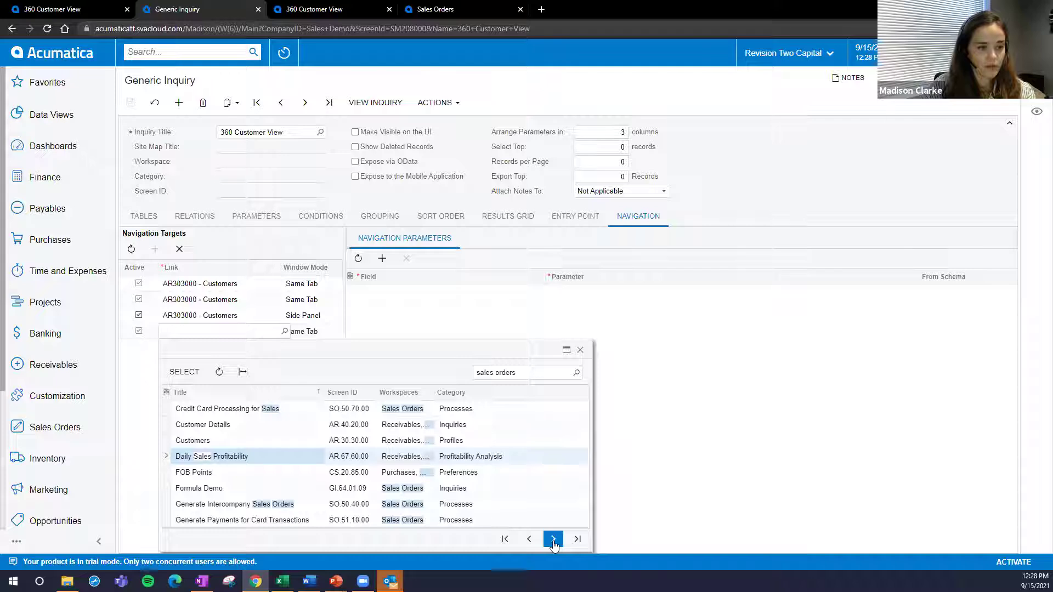
click(553, 540)
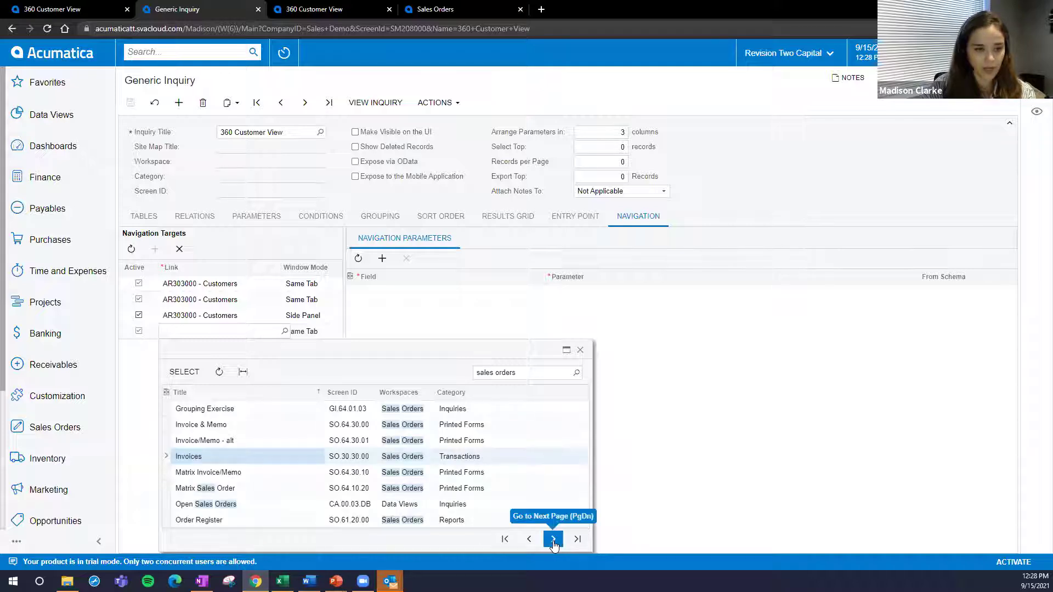
click(553, 541)
click(553, 540)
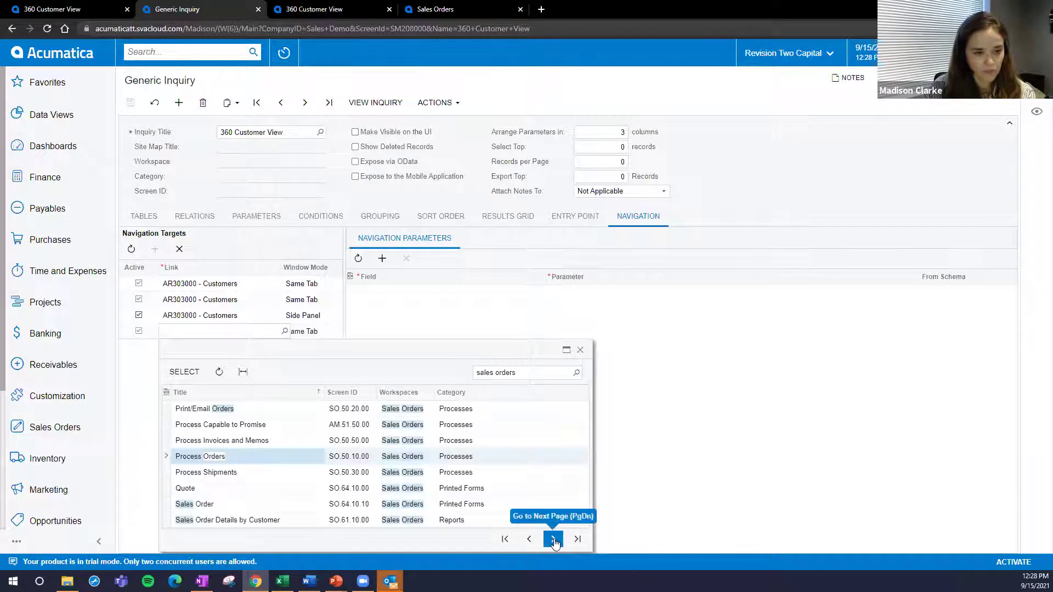
click(554, 542)
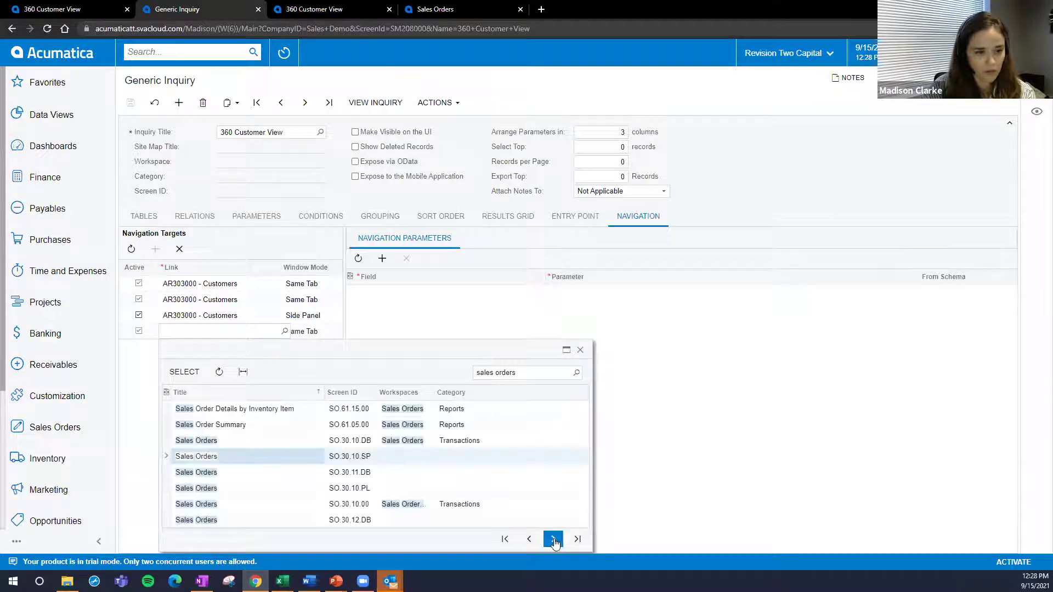
click(392, 447)
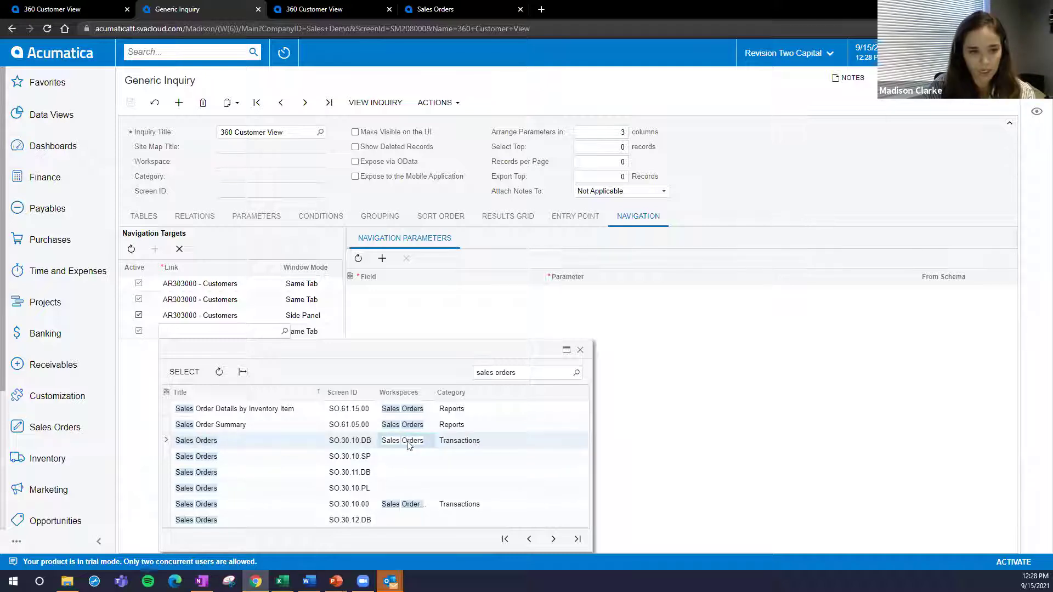
click(464, 443)
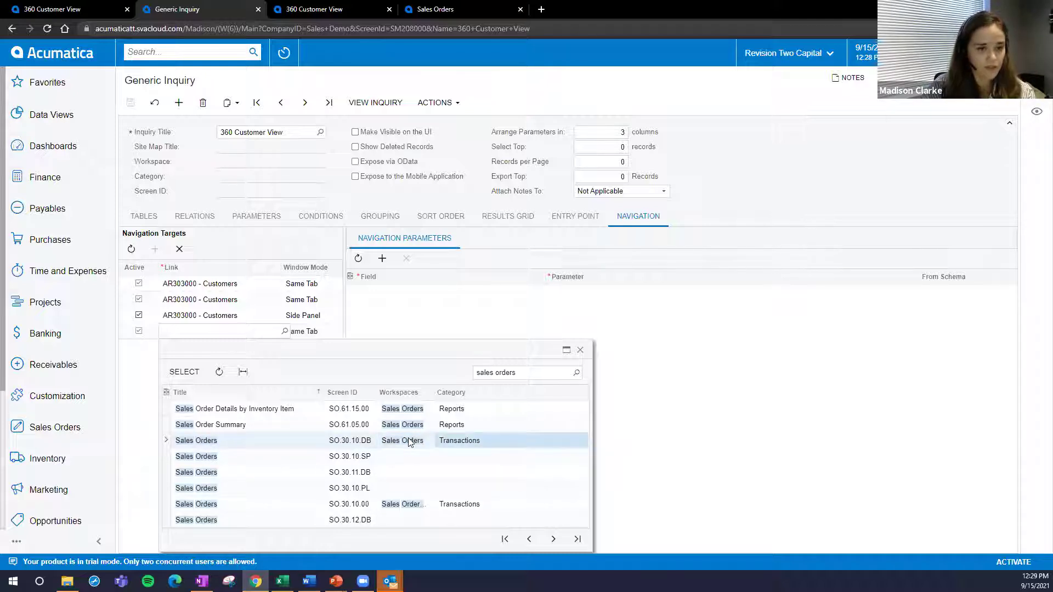
click(365, 442)
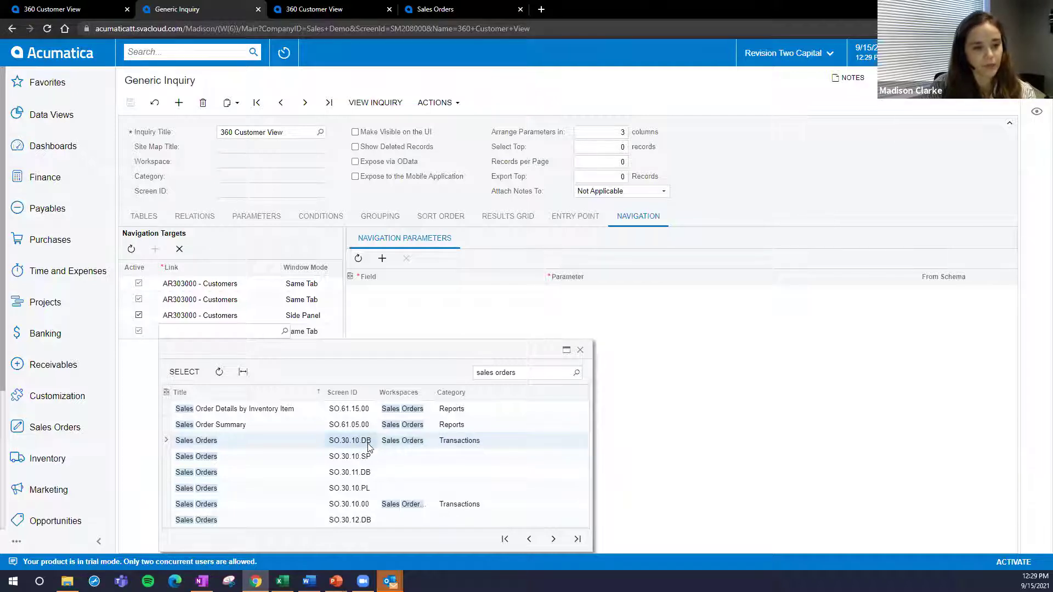
double_click(227, 441)
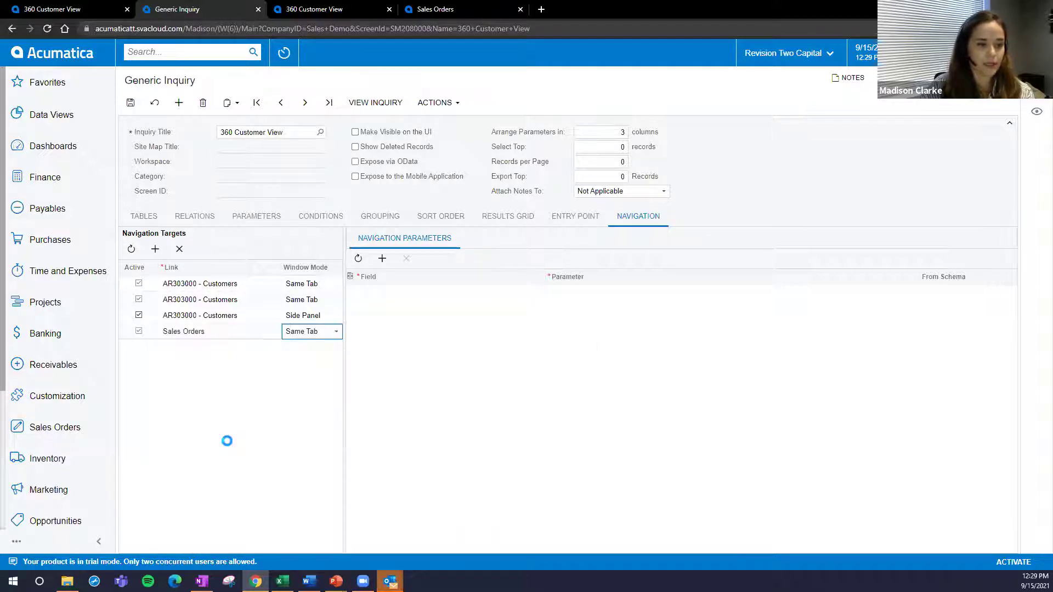
Step: Set the Sales Orders target's window mode to Side Panel and save the inquiry
click(305, 332)
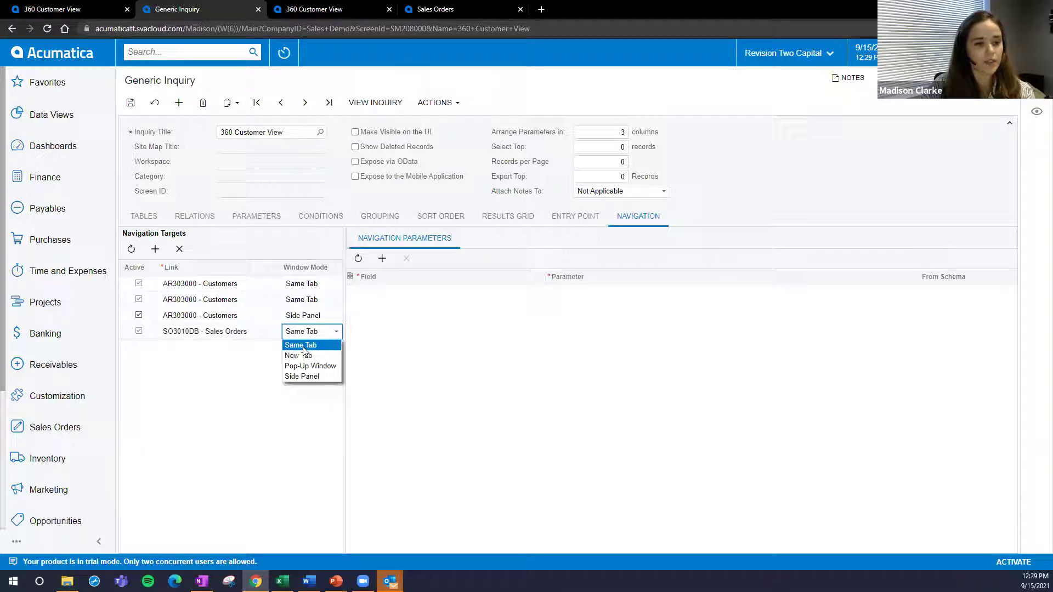
click(303, 379)
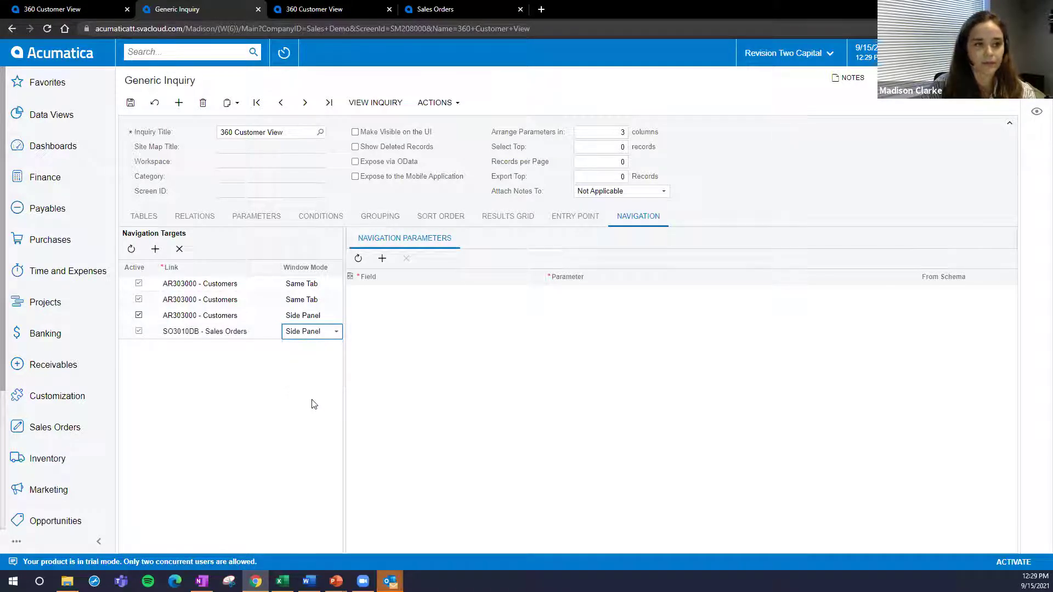
click(132, 103)
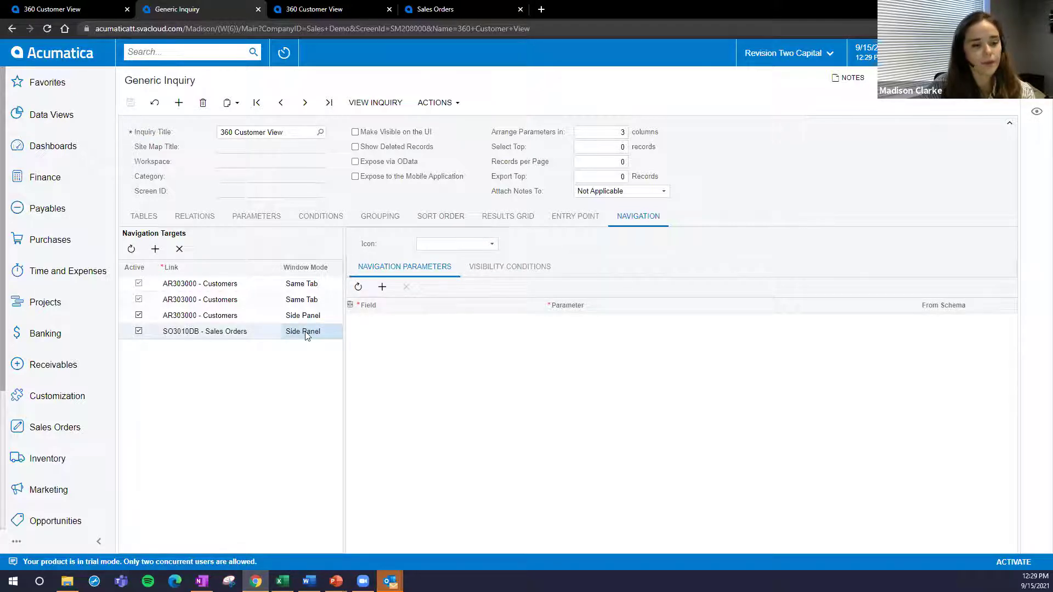
Step: Set the icon of the Sales Orders side panel navigation target to plus dollar
click(493, 245)
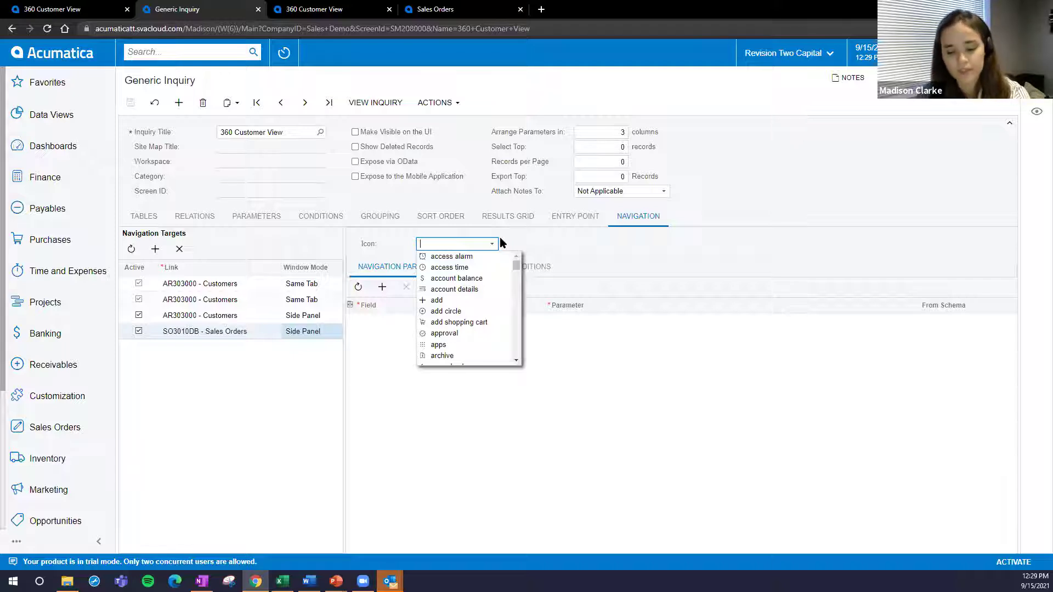
text(target)
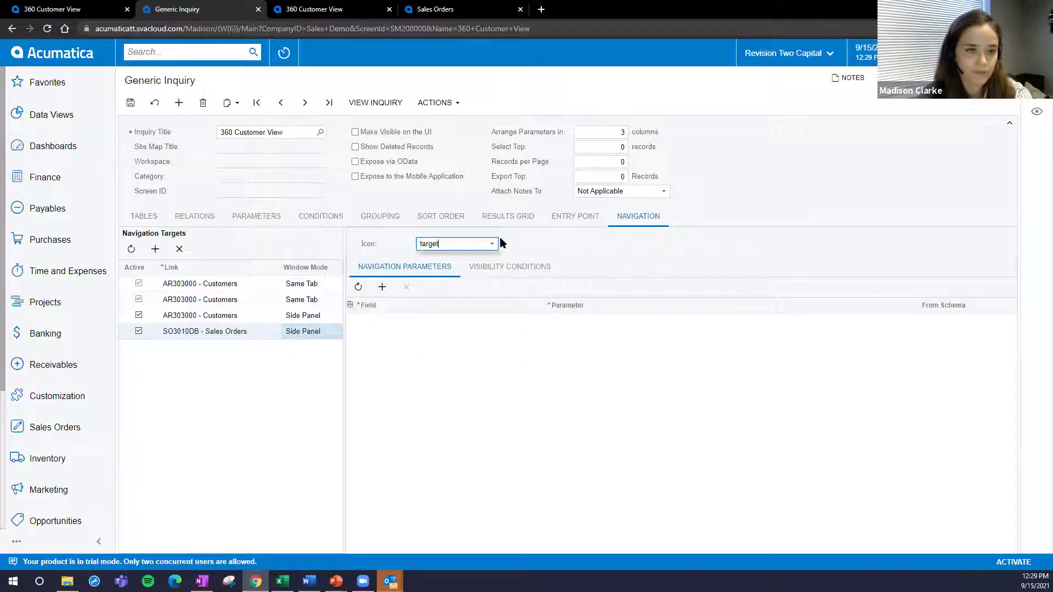
key(Return)
text(dollar)
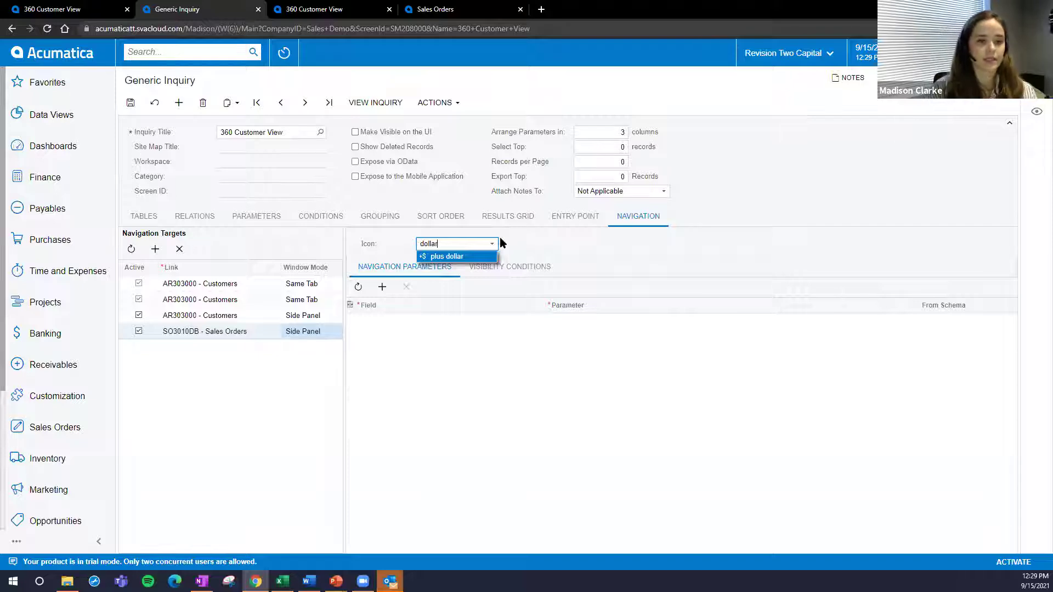
click(454, 257)
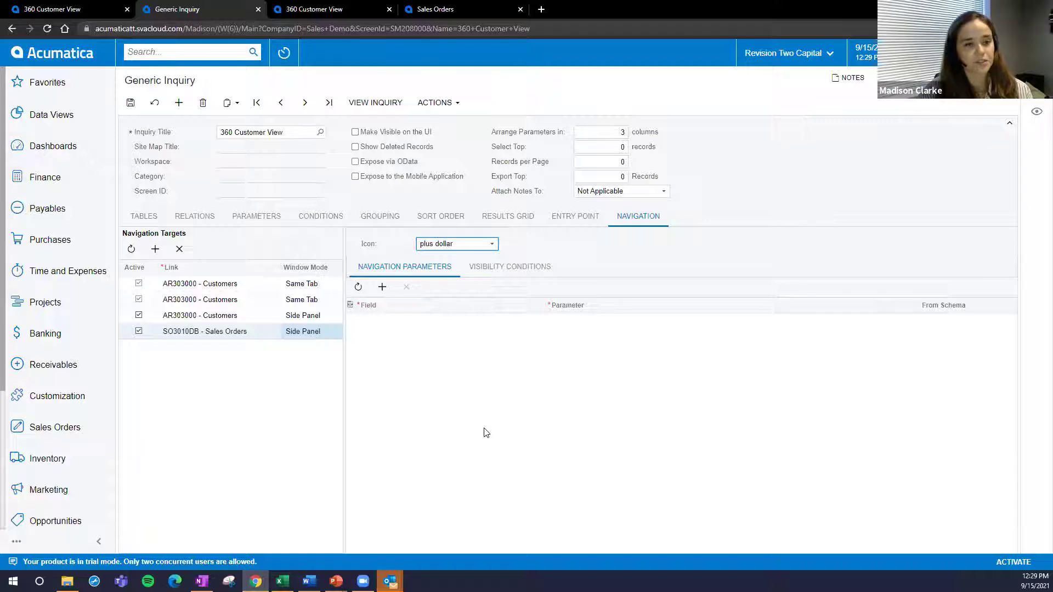
Step: Add a navigation parameter mapping CustomerAccountID to Customer.AcctCD for the Sales Orders target, and save the inquiry
click(382, 287)
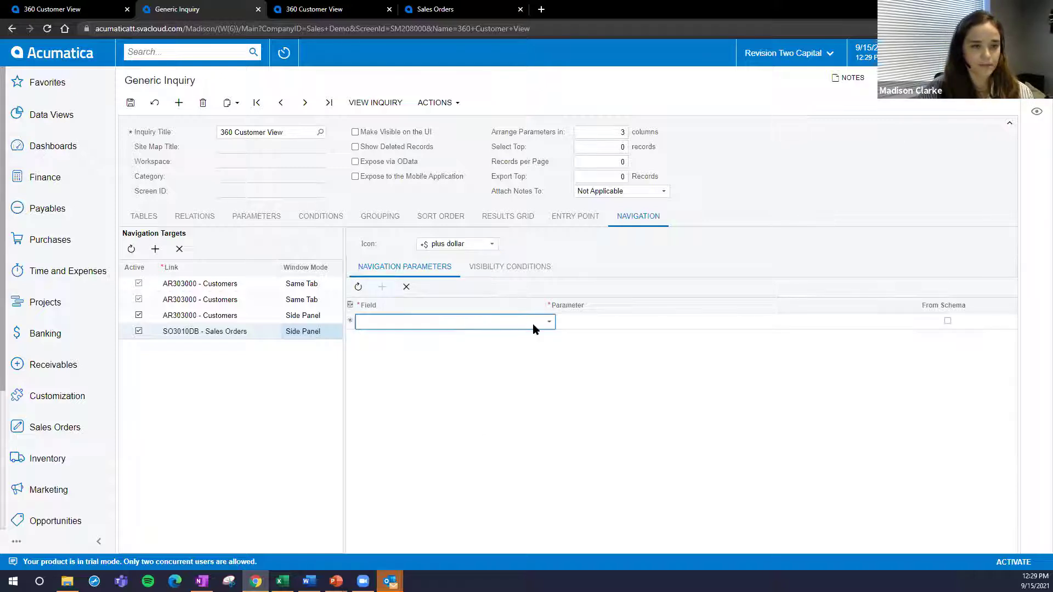
click(548, 323)
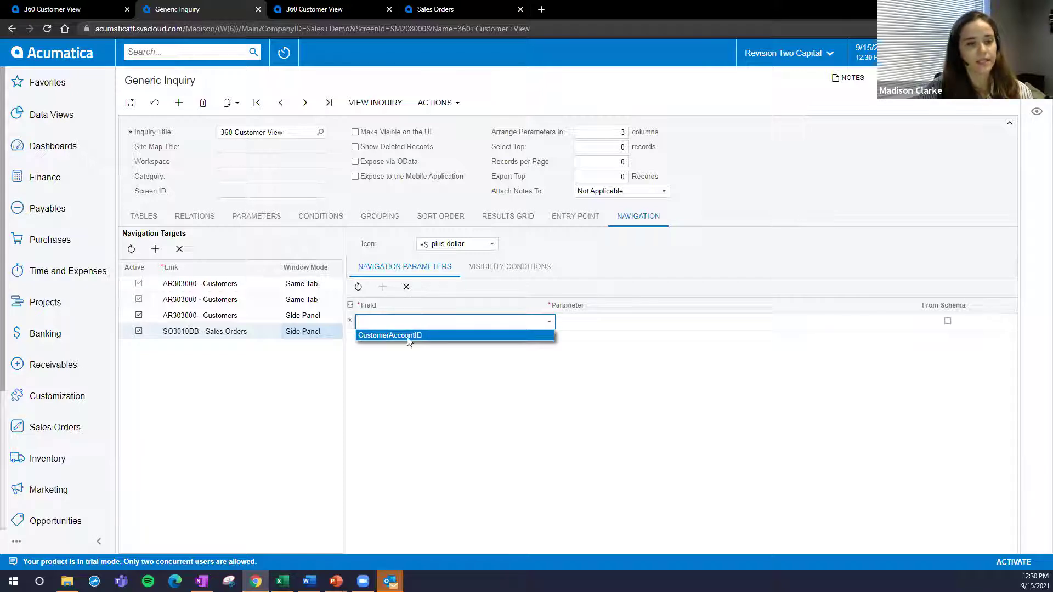
click(376, 336)
click(667, 316)
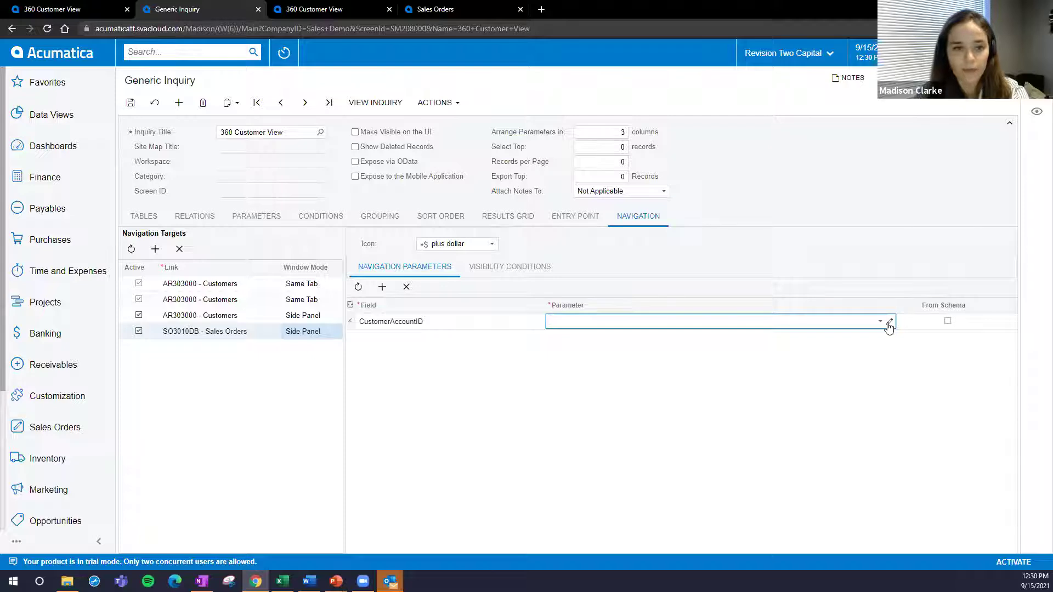
text(acc)
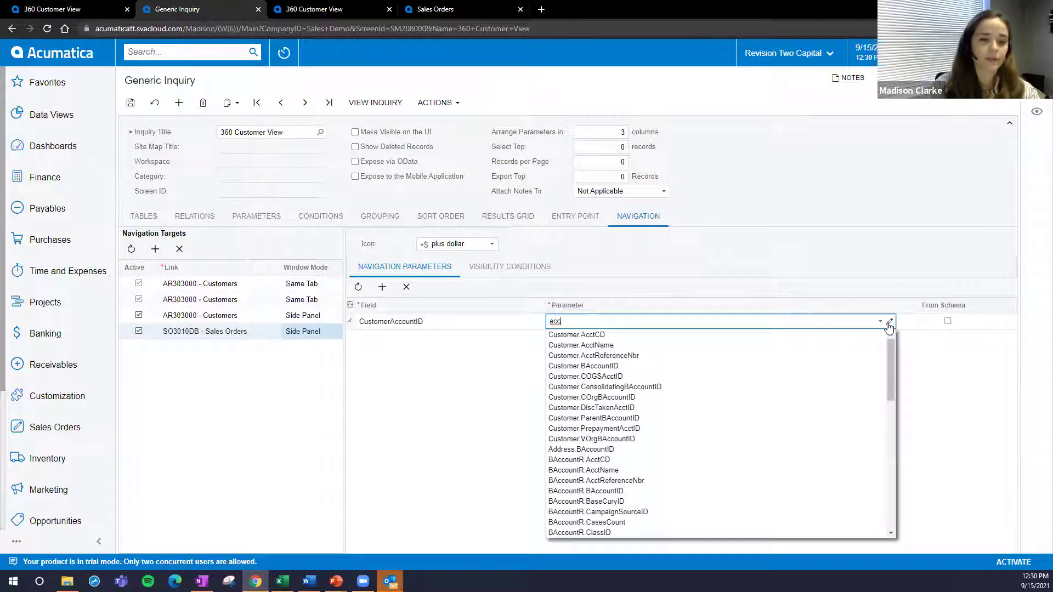
click(592, 336)
click(132, 104)
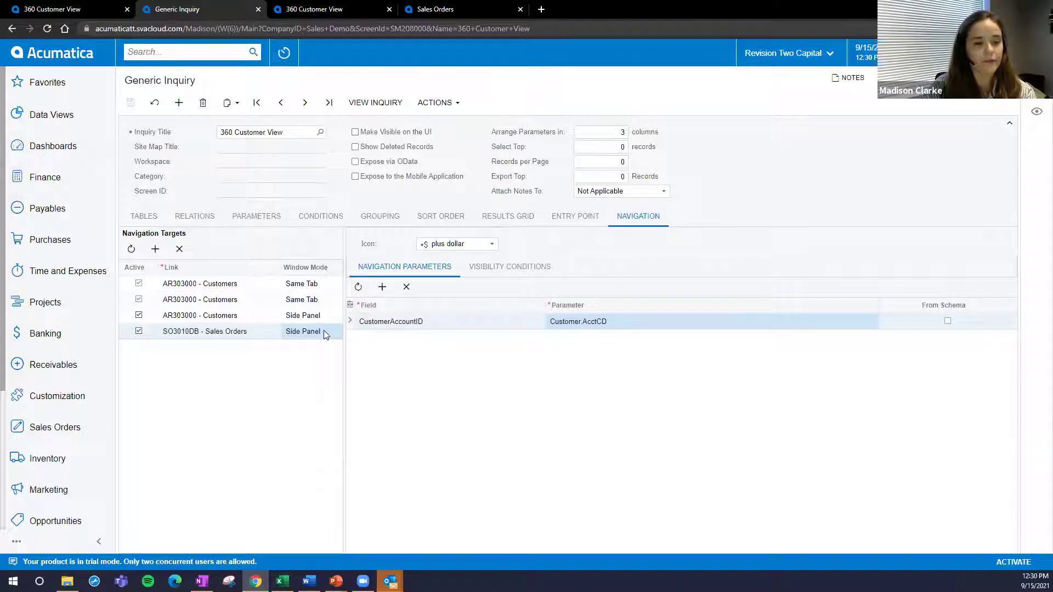
Step: Try to view the 360 Customer View inquiry's results, and reload the Generic Inquiry page
click(382, 102)
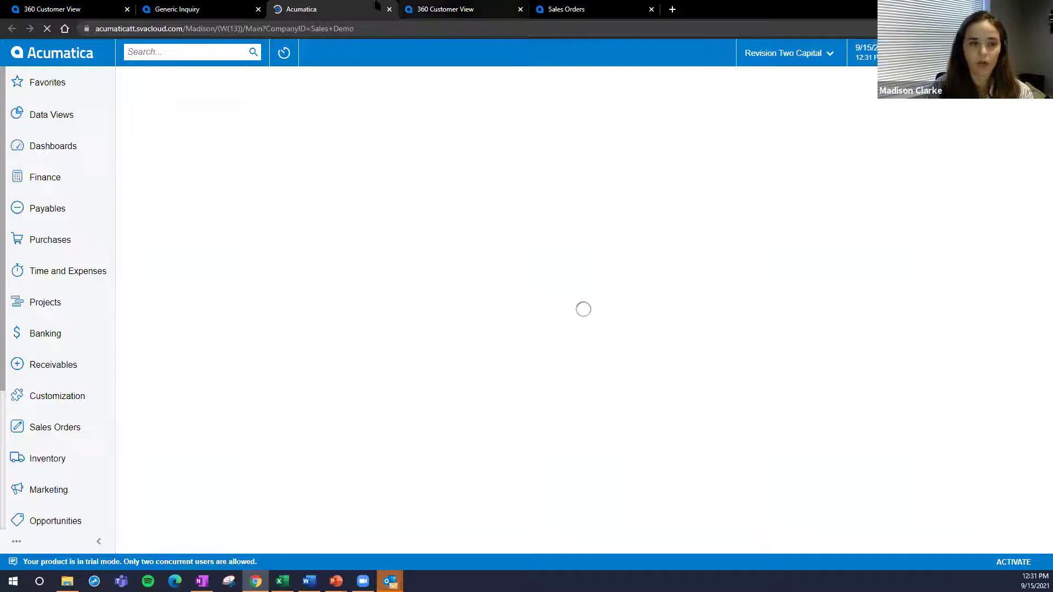
click(389, 9)
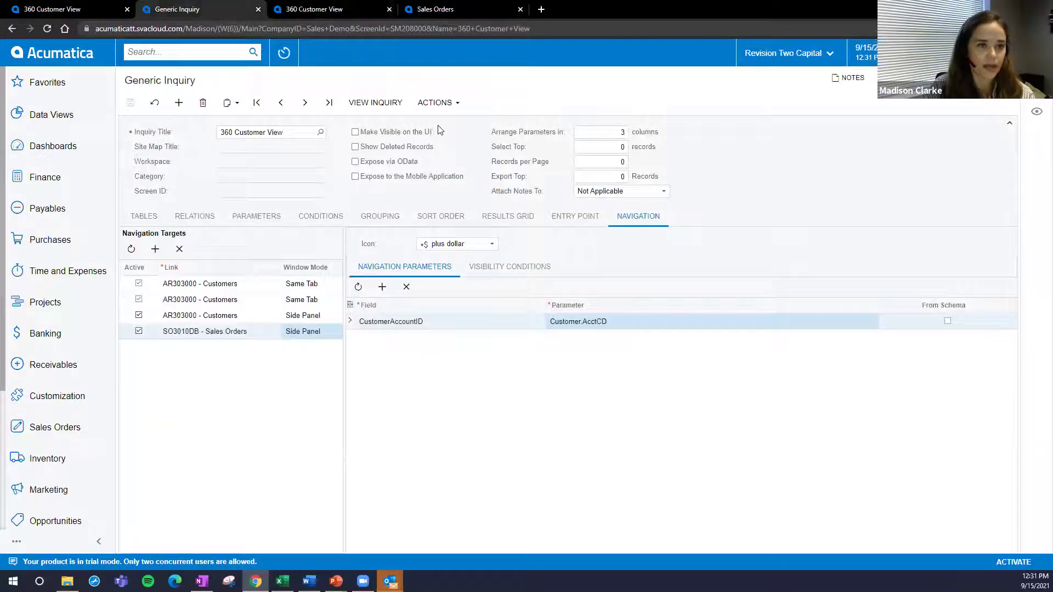
click(376, 102)
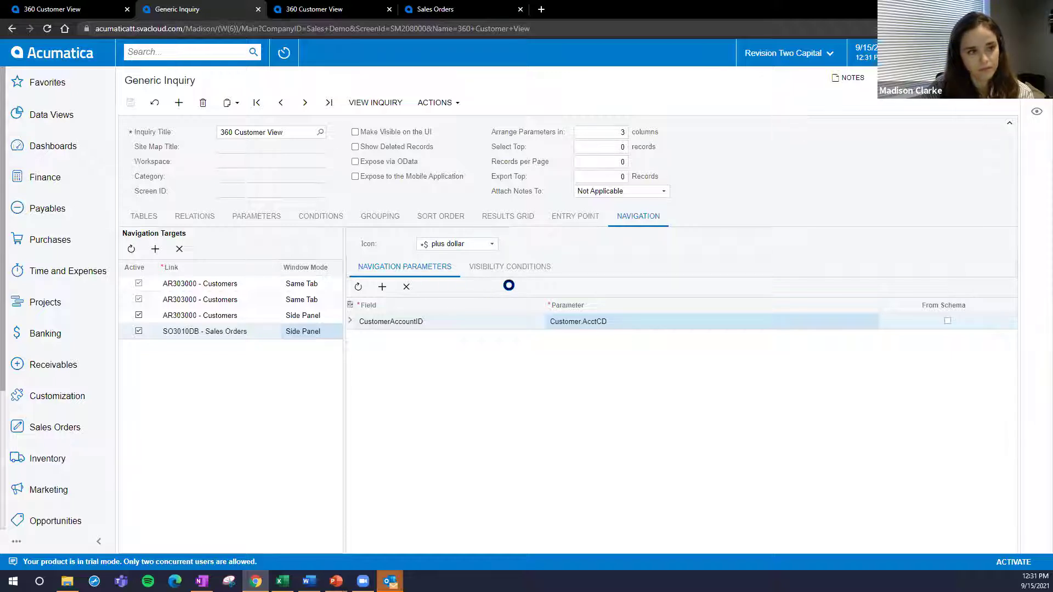
click(48, 28)
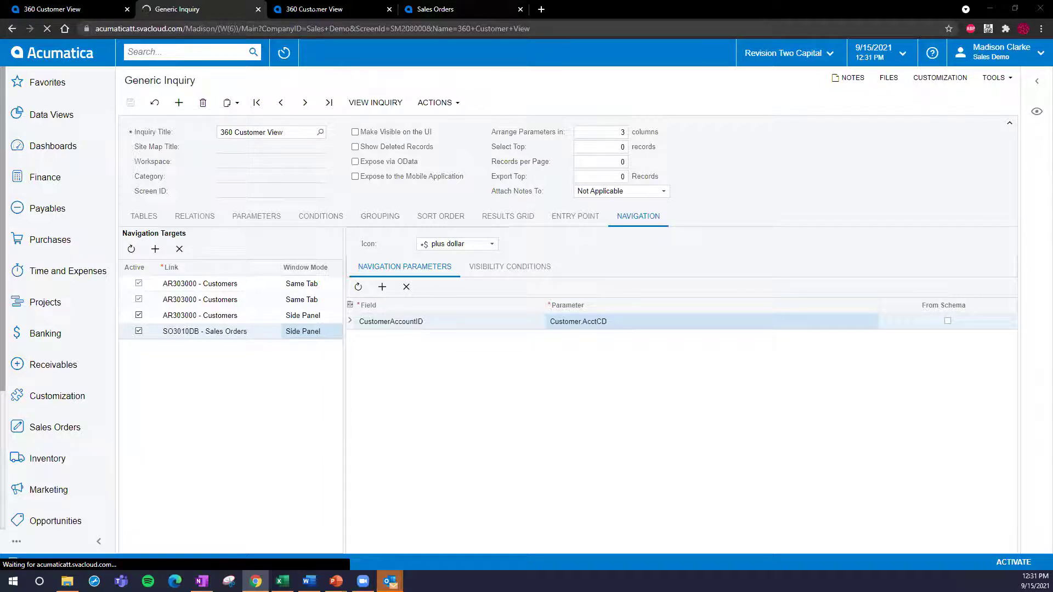
Step: Return to the finished 360 Customer View and try to display the Sales Orders dashboard for ABC Studios Inc
click(118, 14)
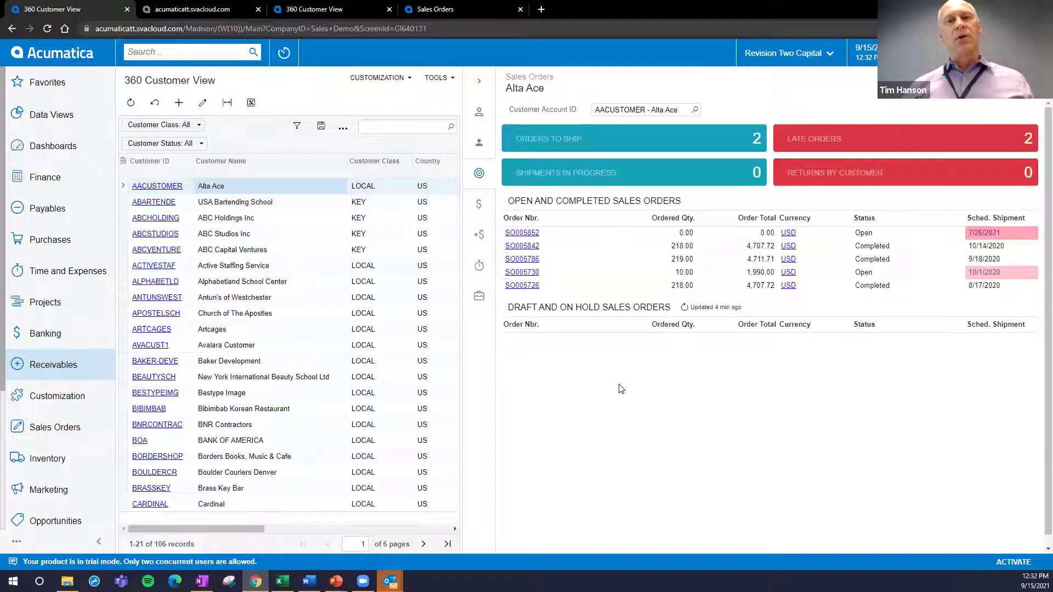
click(192, 10)
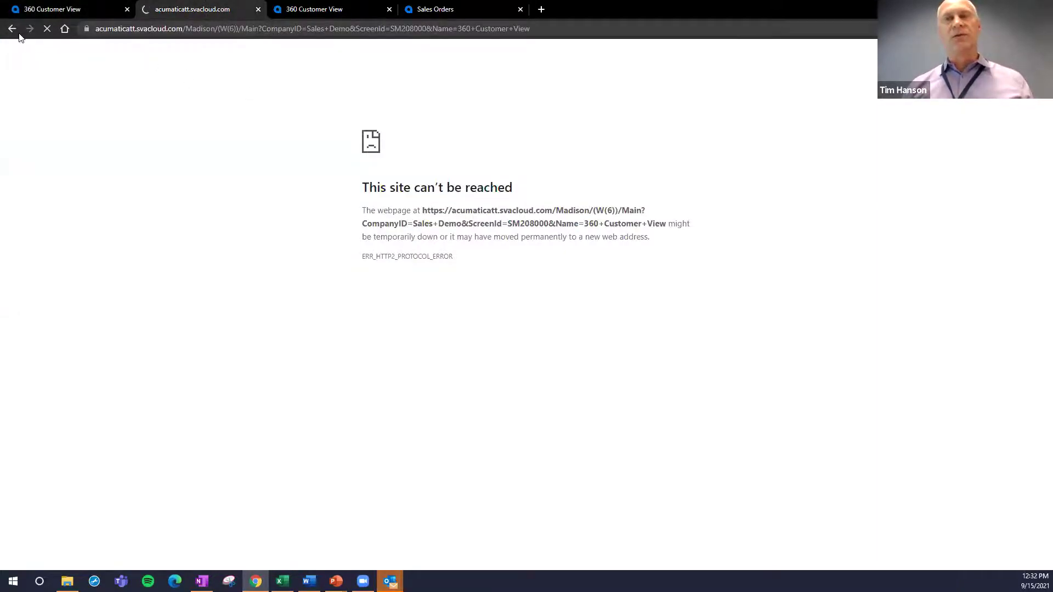
click(50, 11)
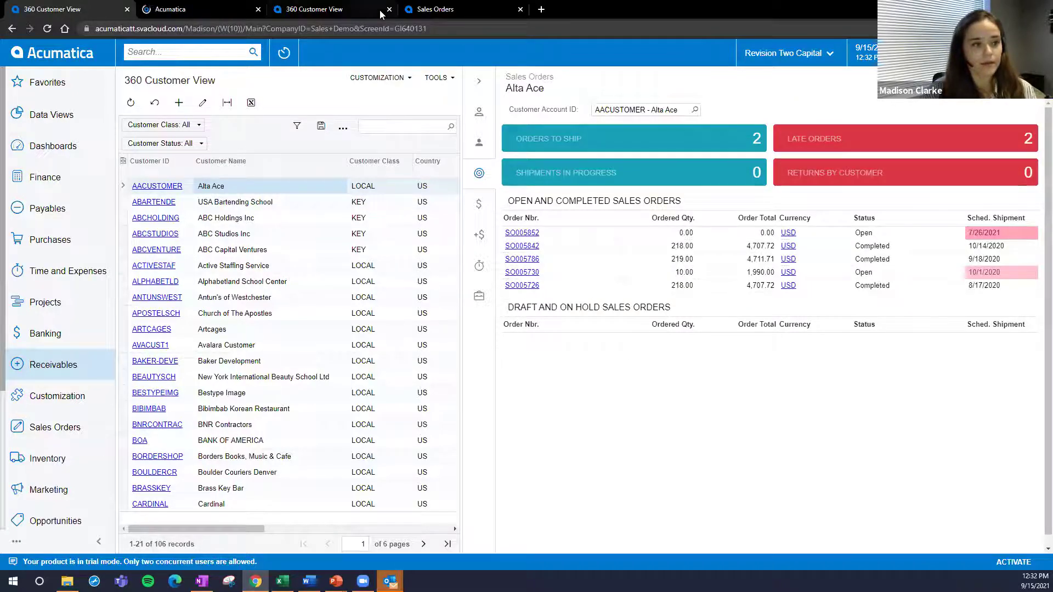
click(211, 240)
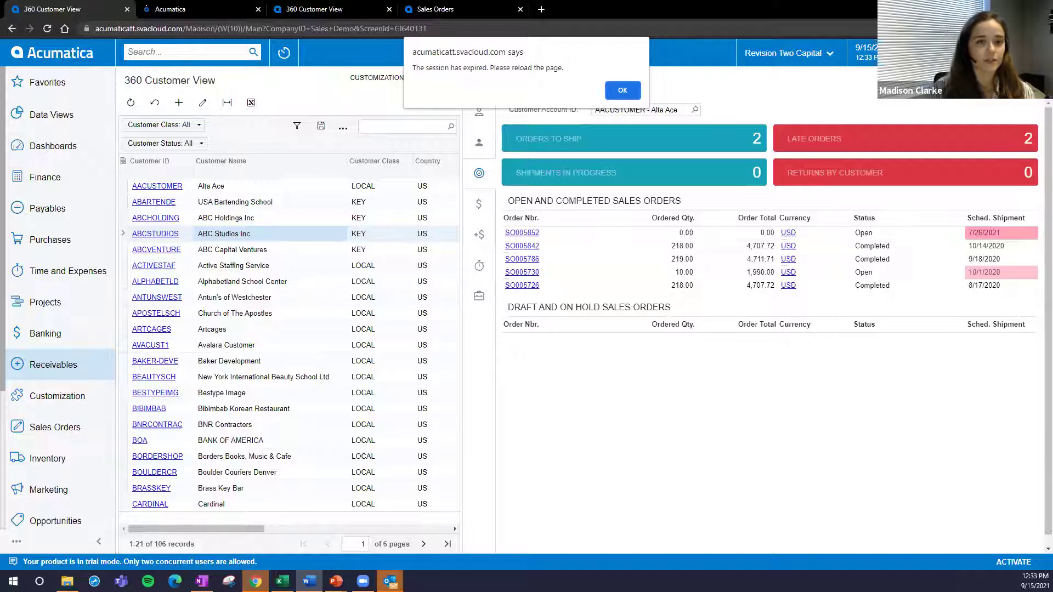
click(629, 92)
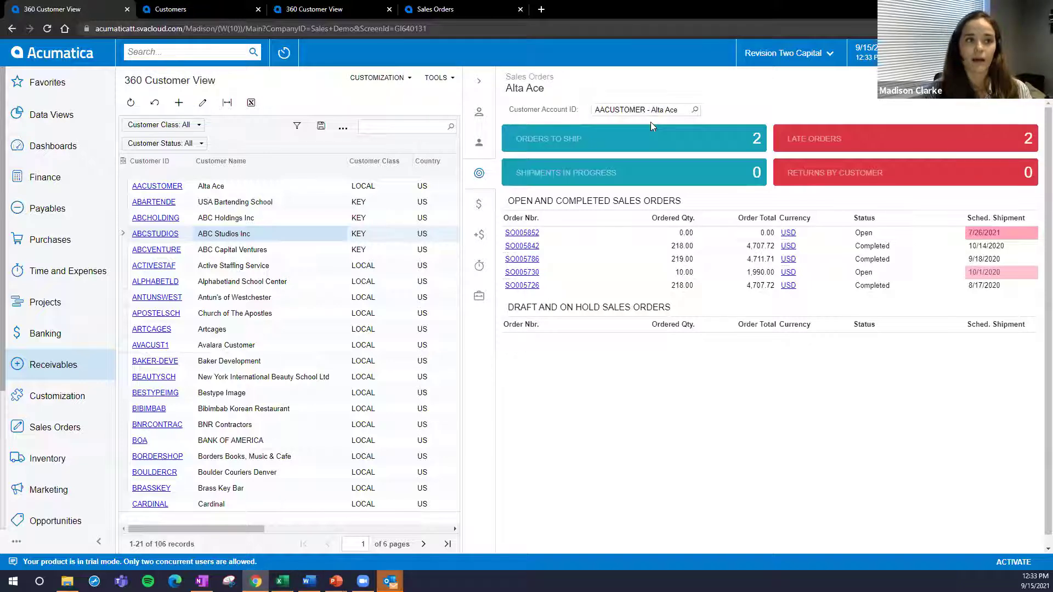